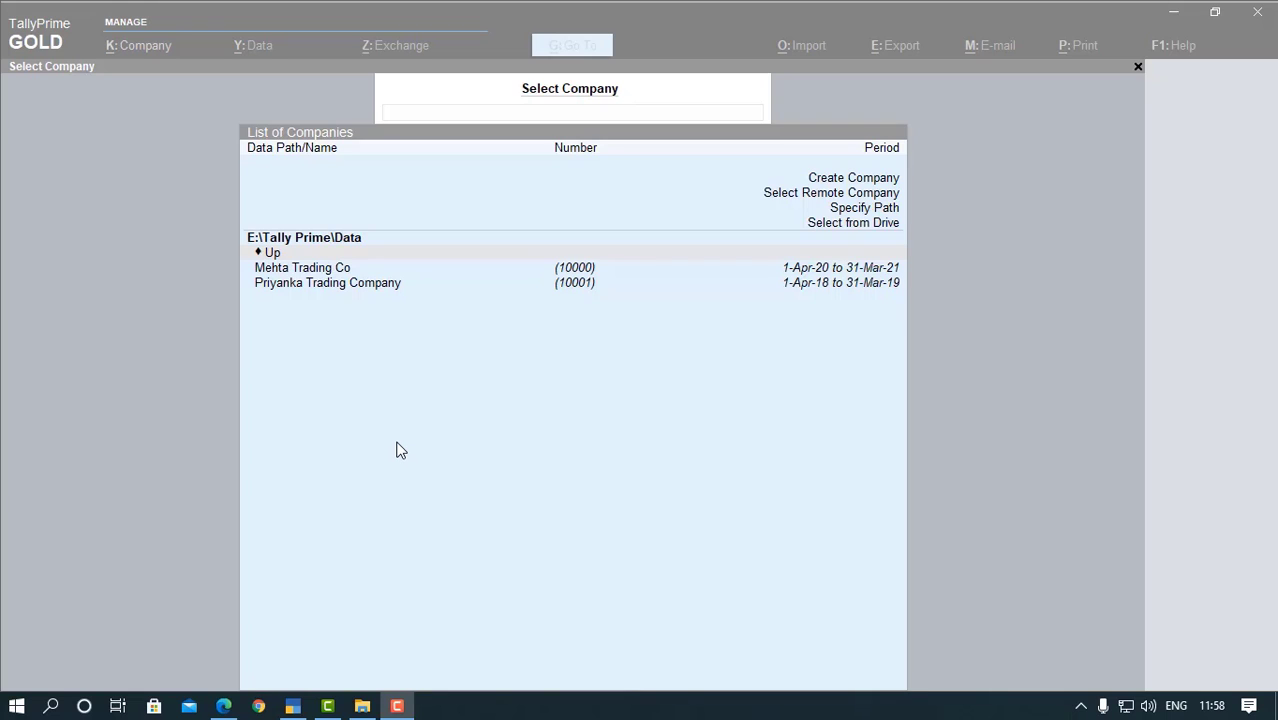
- Open Priyanka Trading Company from the list of companies
{"action": "left_click", "coordinate": [331, 288]}
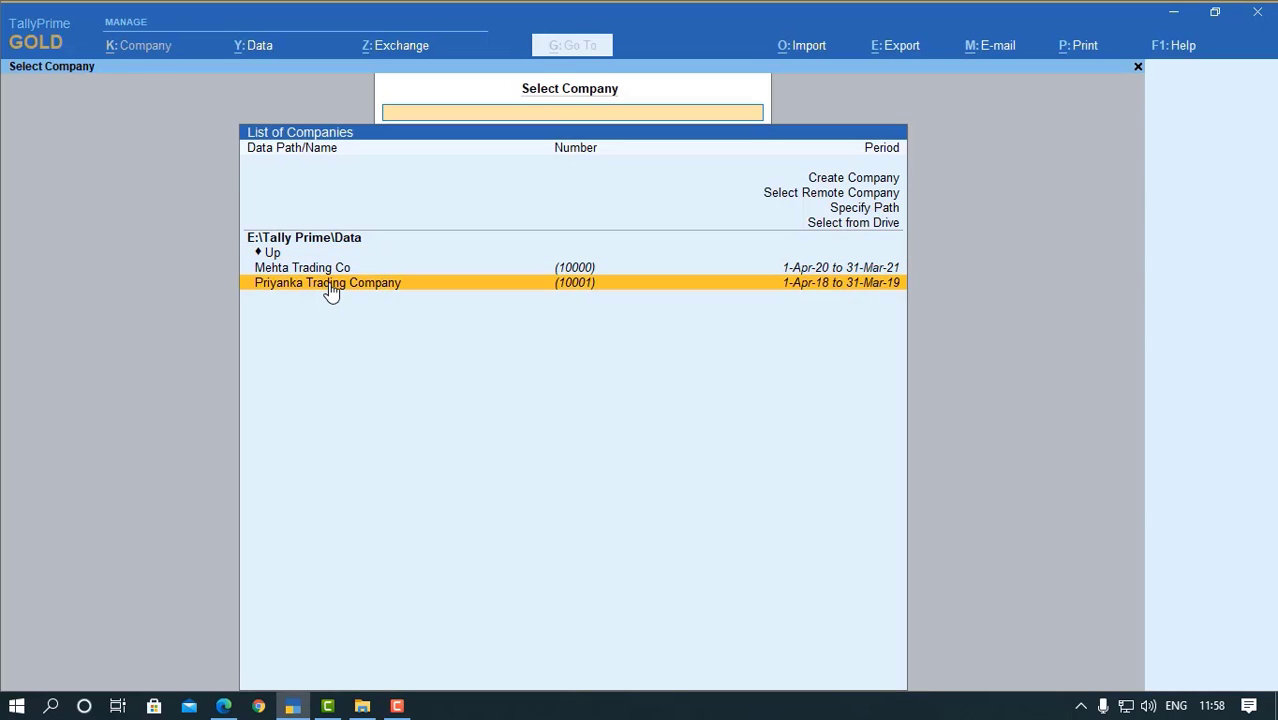
{"action": "left_click", "coordinate": [331, 288]}
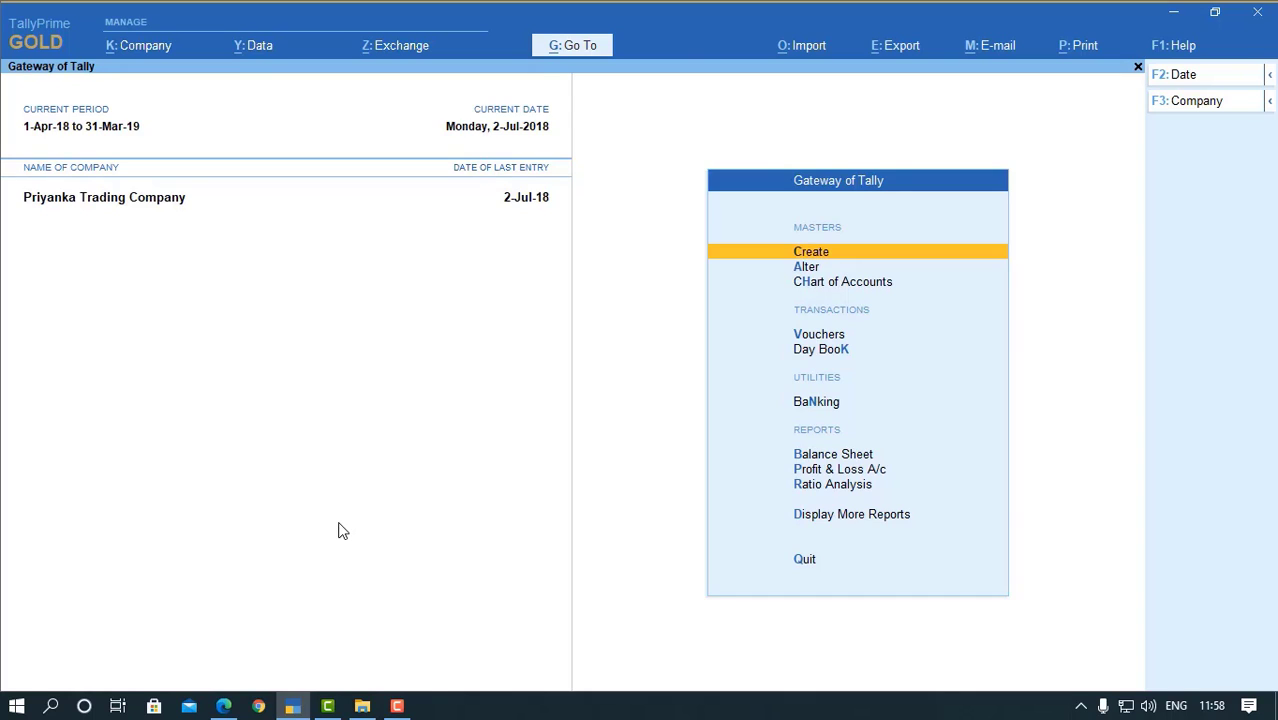
- Display the Purchase Register from the account books reports
{"action": "key", "text": "d"}
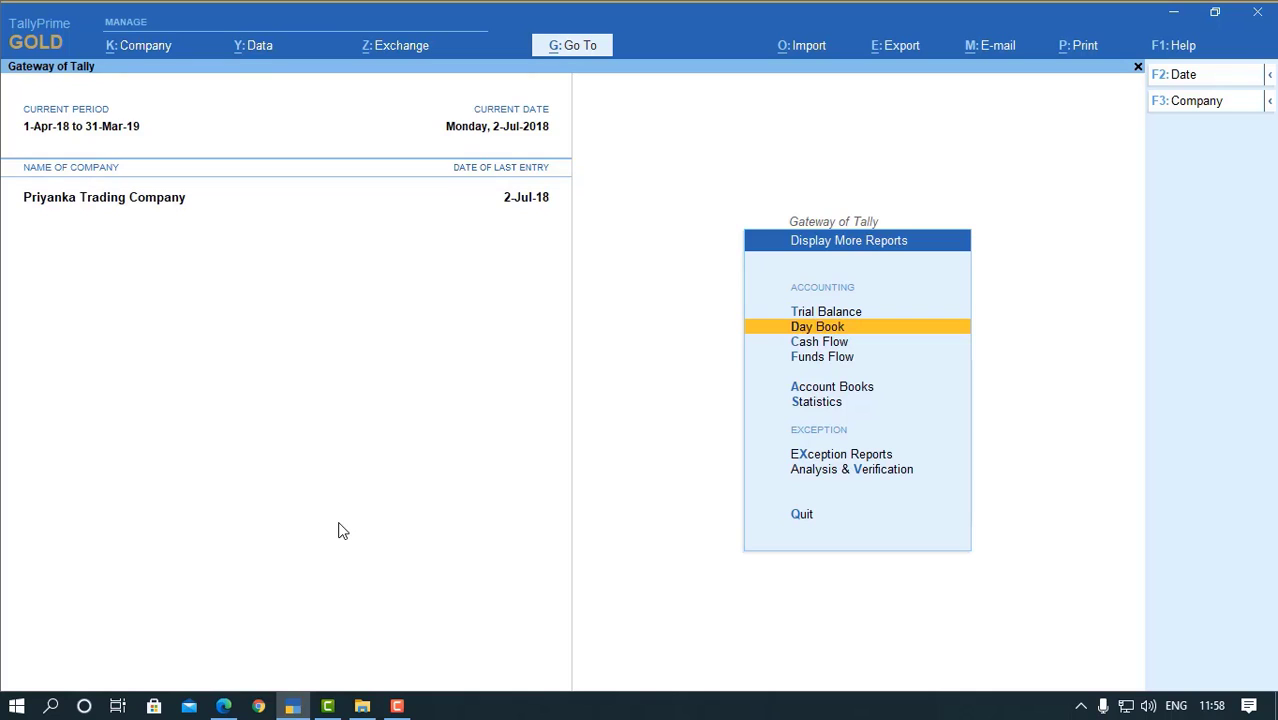
{"action": "key", "text": "Down"}
{"action": "key", "text": "Down"}
{"action": "key", "text": "Down"}
{"action": "key", "text": "Return"}
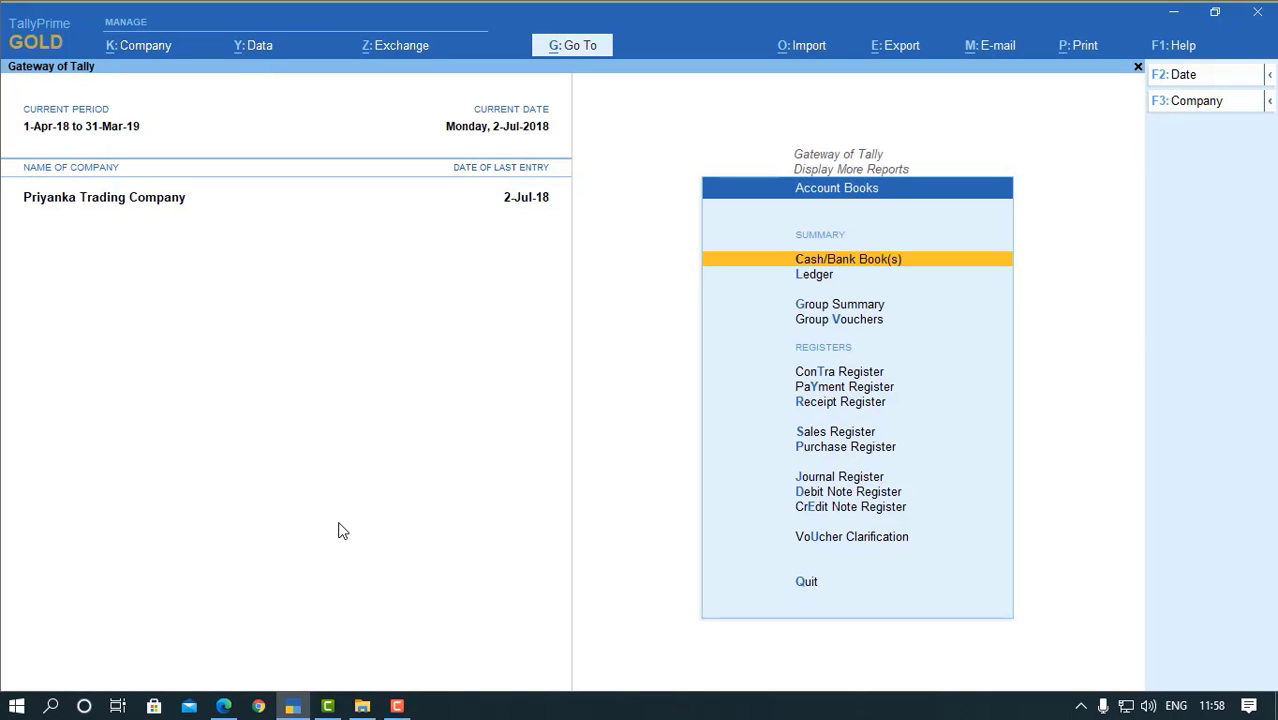
{"action": "key", "text": "Down"}
{"action": "key", "text": "Down"}
{"action": "key", "text": "Down"}
{"action": "key", "text": "Down"}
{"action": "key", "text": "Down"}
{"action": "key", "text": "Down"}
{"action": "key", "text": "Down"}
{"action": "key", "text": "Down"}
{"action": "key", "text": "Down"}
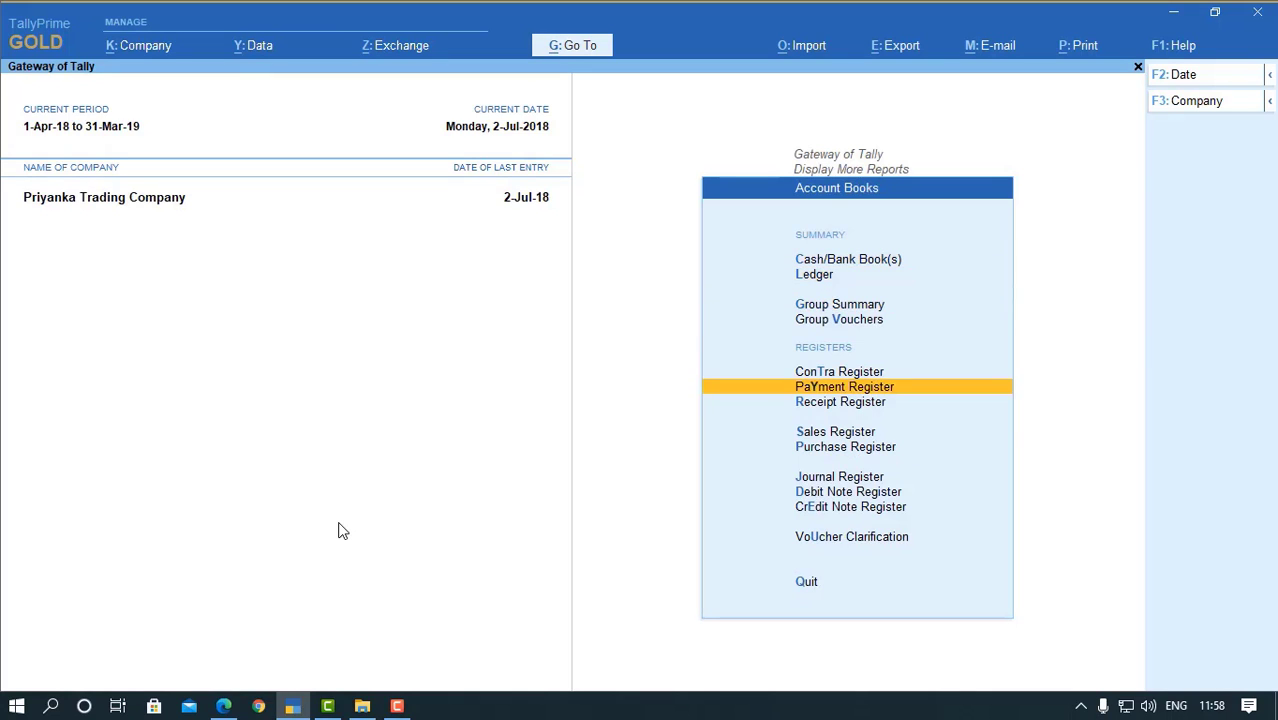
{"action": "key", "text": "Up"}
{"action": "key", "text": "Return"}
- Open April's purchase vouchers and clear the From and To dates to review purchase entries for all months
{"action": "key", "text": "Up"}
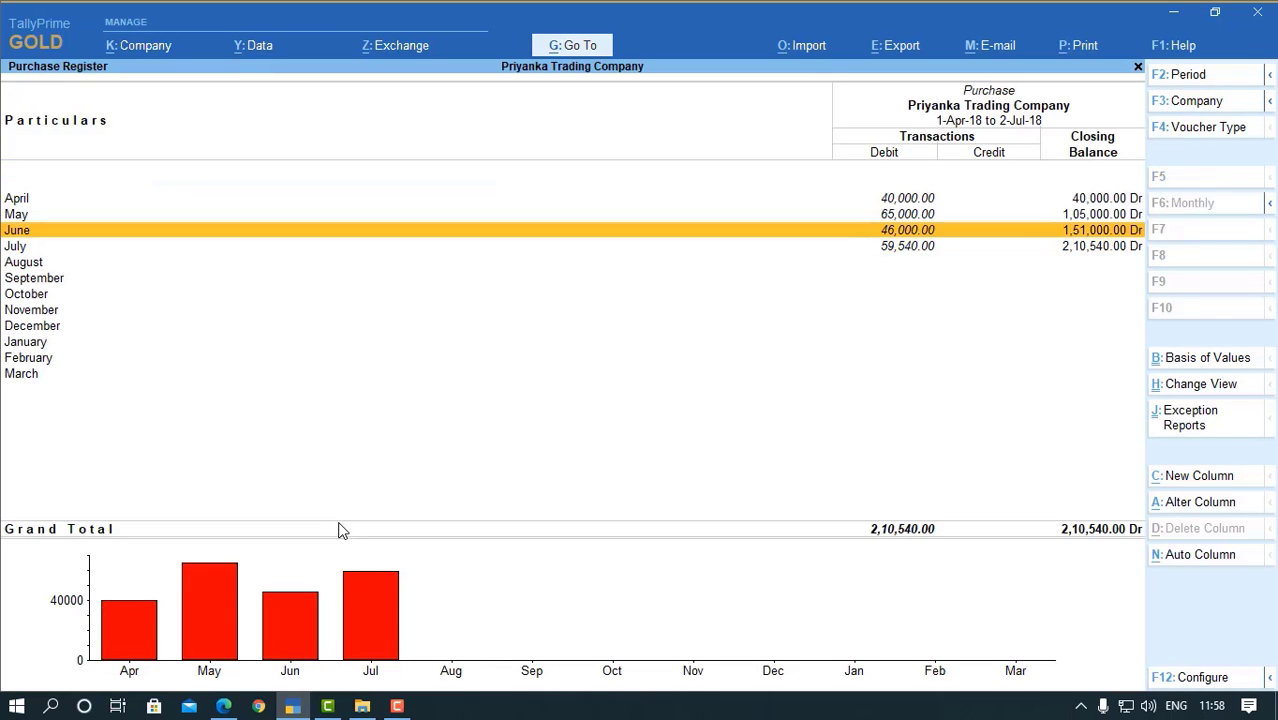
{"action": "key", "text": "Up"}
{"action": "key", "text": "Up"}
{"action": "key", "text": "Return"}
{"action": "key", "text": "alt+F2"}
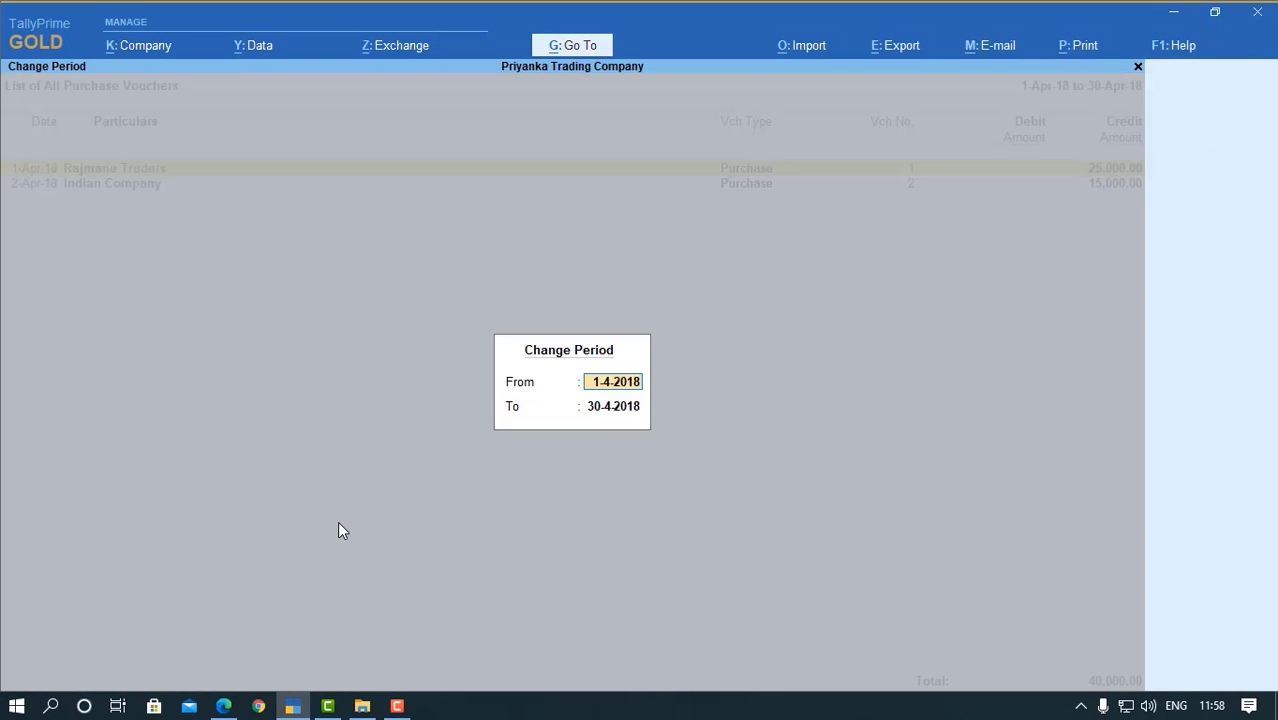
{"action": "key", "text": "BackSpace"}
{"action": "key", "text": "Return"}
{"action": "key", "text": "BackSpace"}
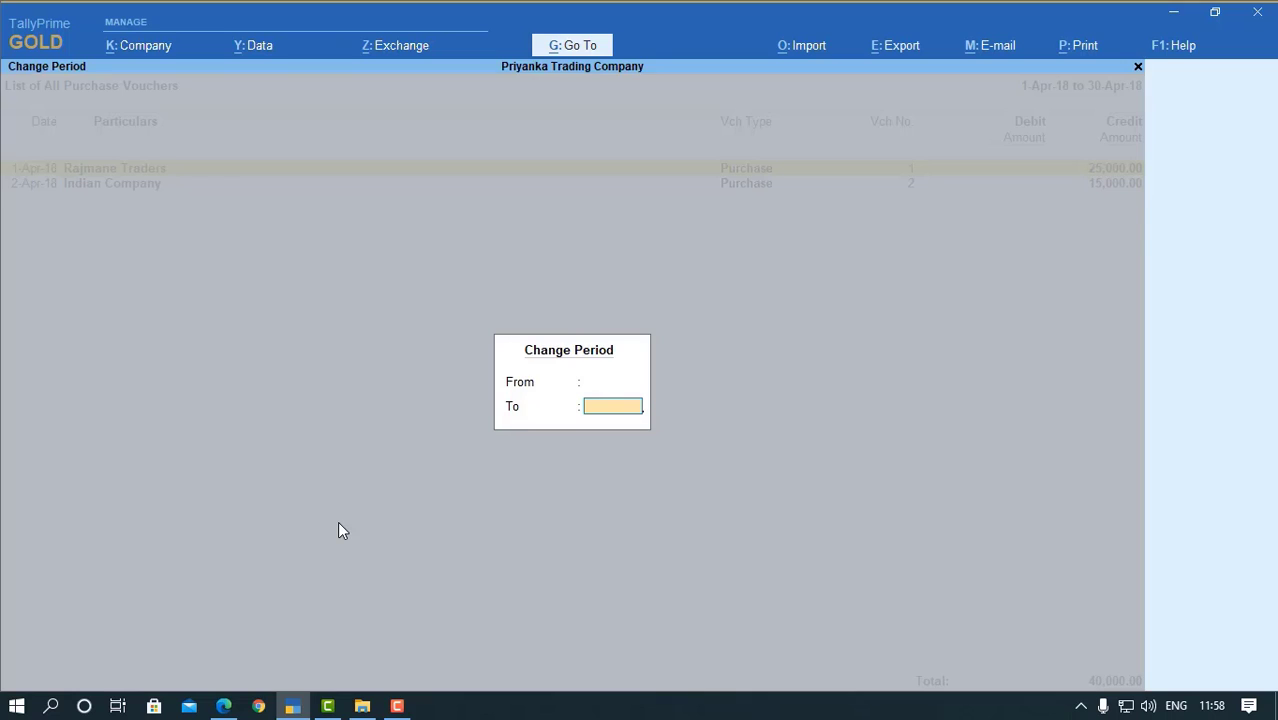
{"action": "key", "text": "Return"}
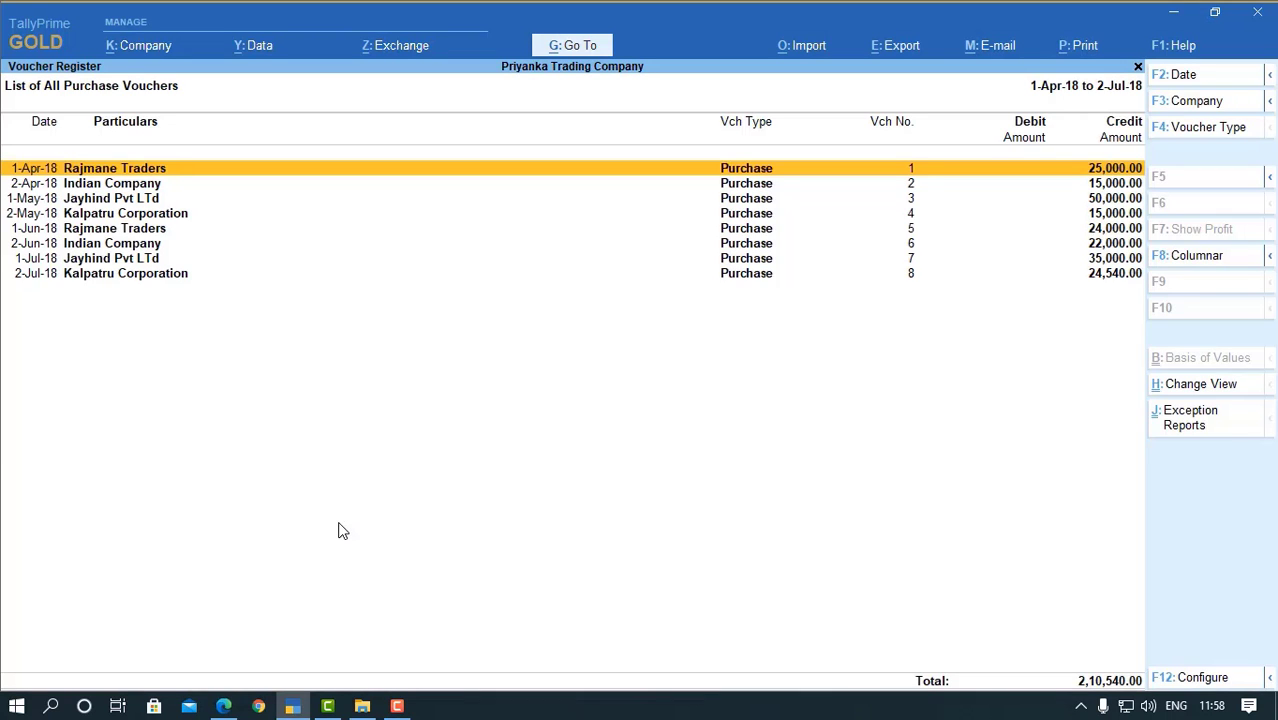
{"action": "key", "text": "Down"}
{"action": "key", "text": "Down"}
{"action": "key", "text": "Down"}
{"action": "key", "text": "Escape"}
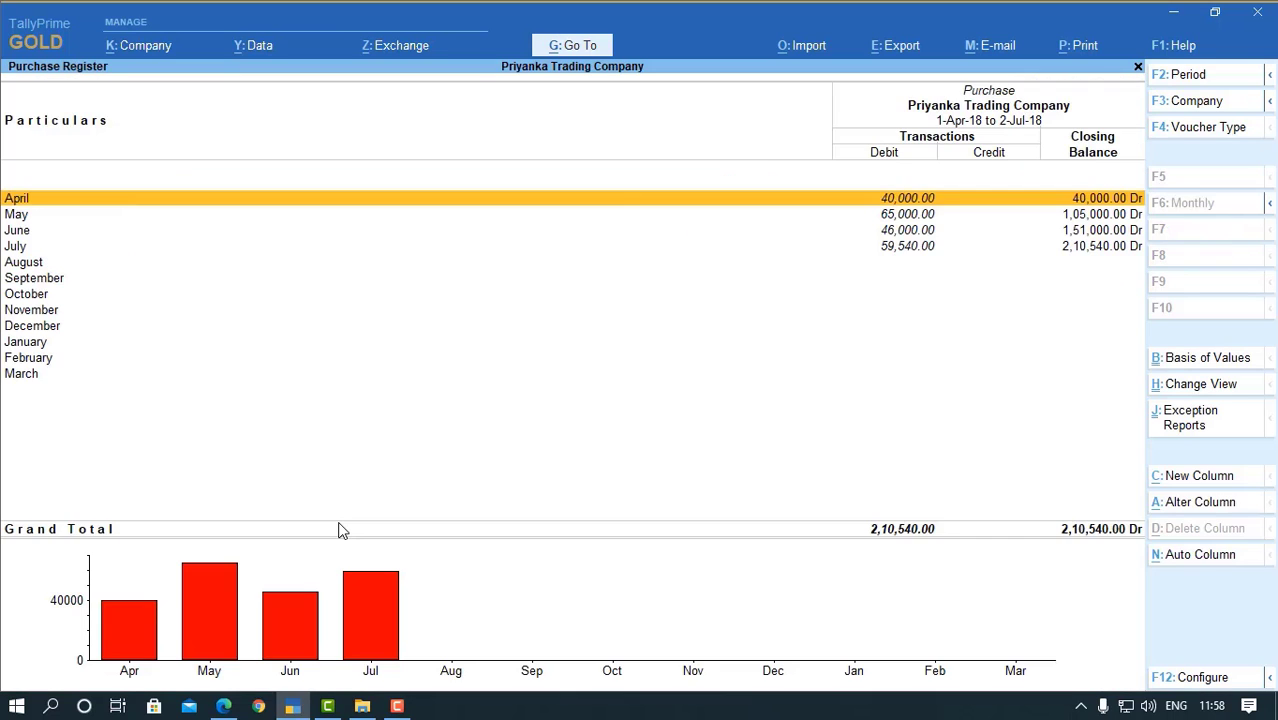
- Leave the Purchase Register and open April's voucher list in the Sales Register
{"action": "key", "text": "Escape"}
{"action": "key", "text": "s"}
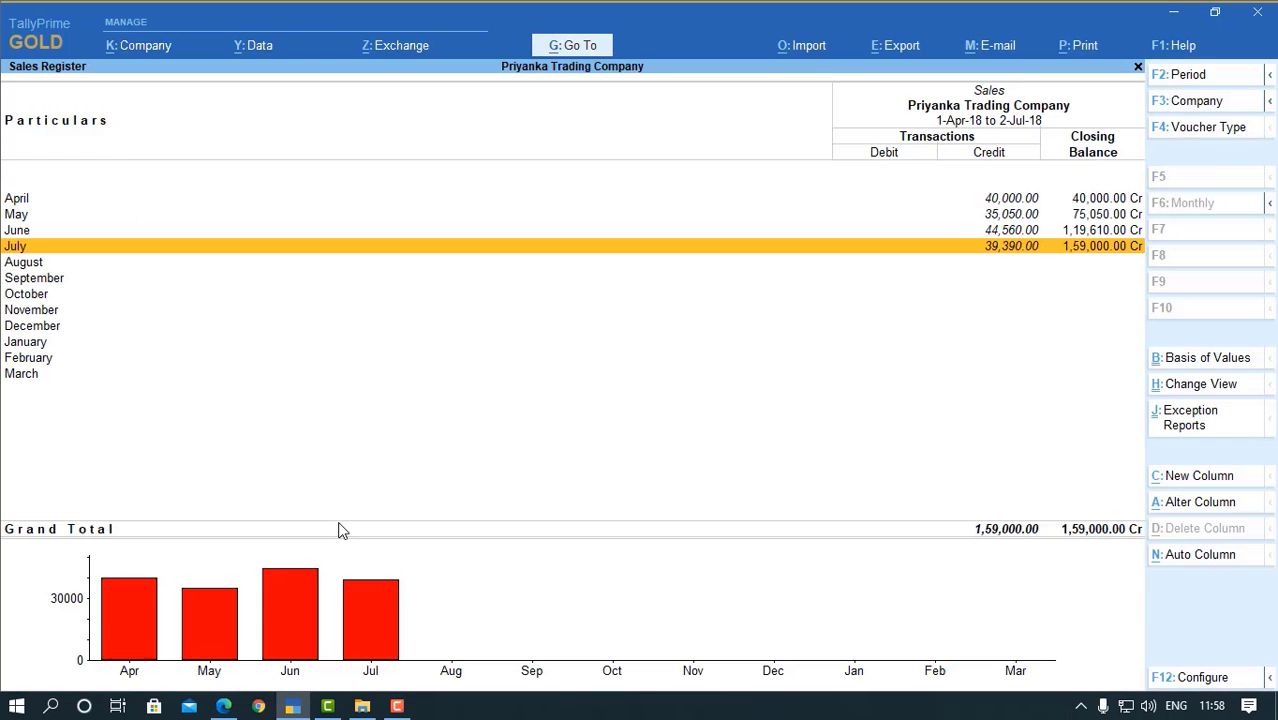
{"action": "key", "text": "Up"}
{"action": "key", "text": "Up"}
{"action": "key", "text": "Up"}
{"action": "key", "text": "Return"}
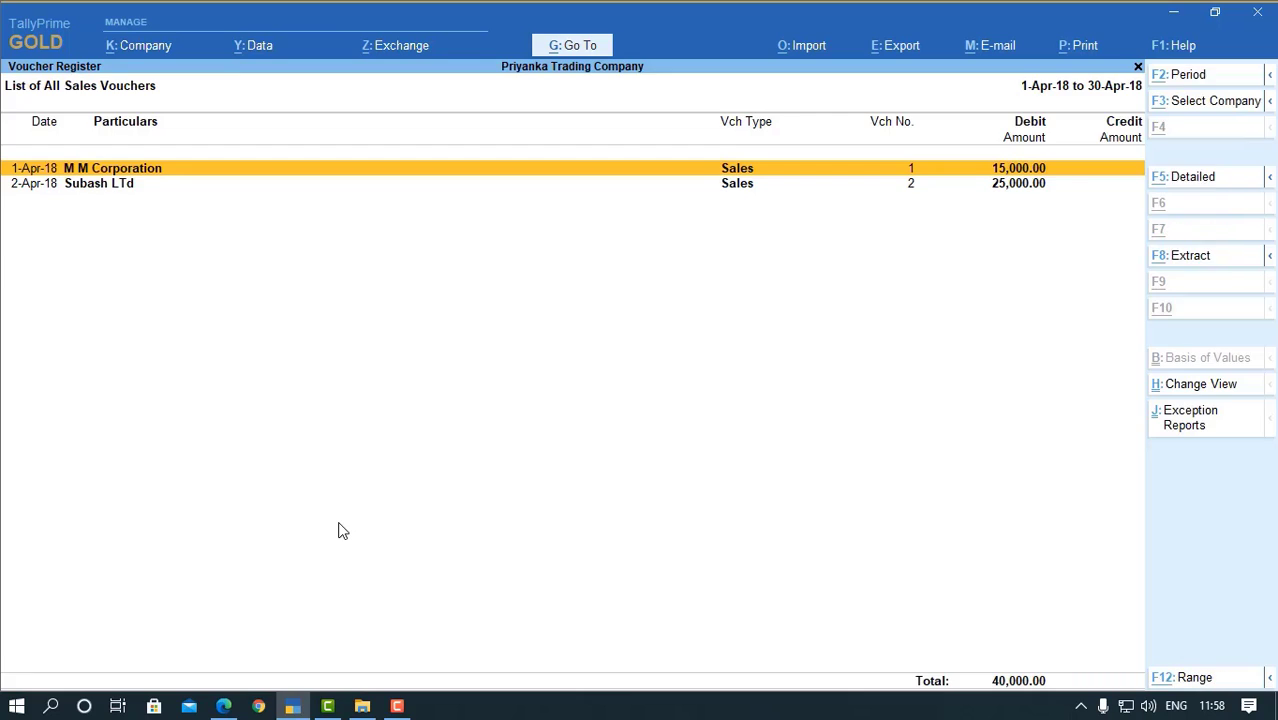
- Clear the sales voucher list's period dates to review all months, and return to the Gateway of Tally
{"action": "key", "text": "alt+F2"}
{"action": "key", "text": "space"}
{"action": "key", "text": "Return"}
{"action": "key", "text": "space"}
{"action": "key", "text": "Return"}
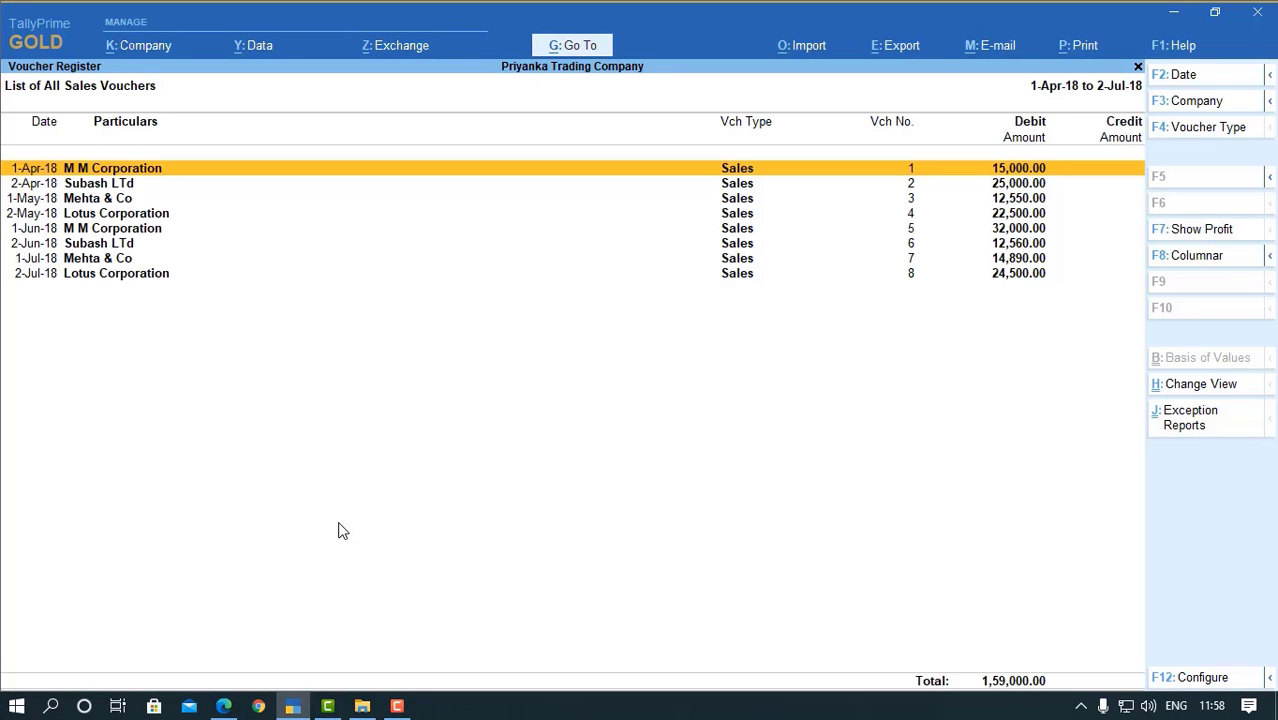
{"action": "key", "text": "Escape"}
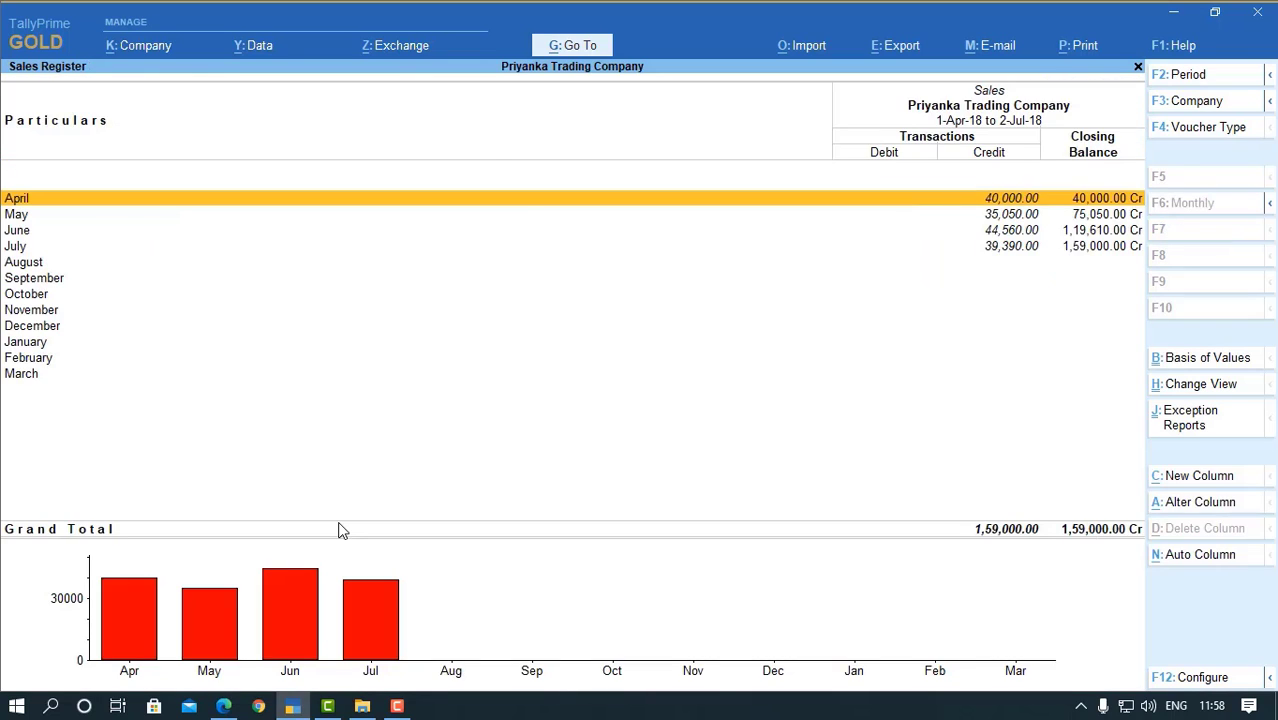
{"action": "key", "text": "Escape"}
{"action": "key", "text": "Escape"}
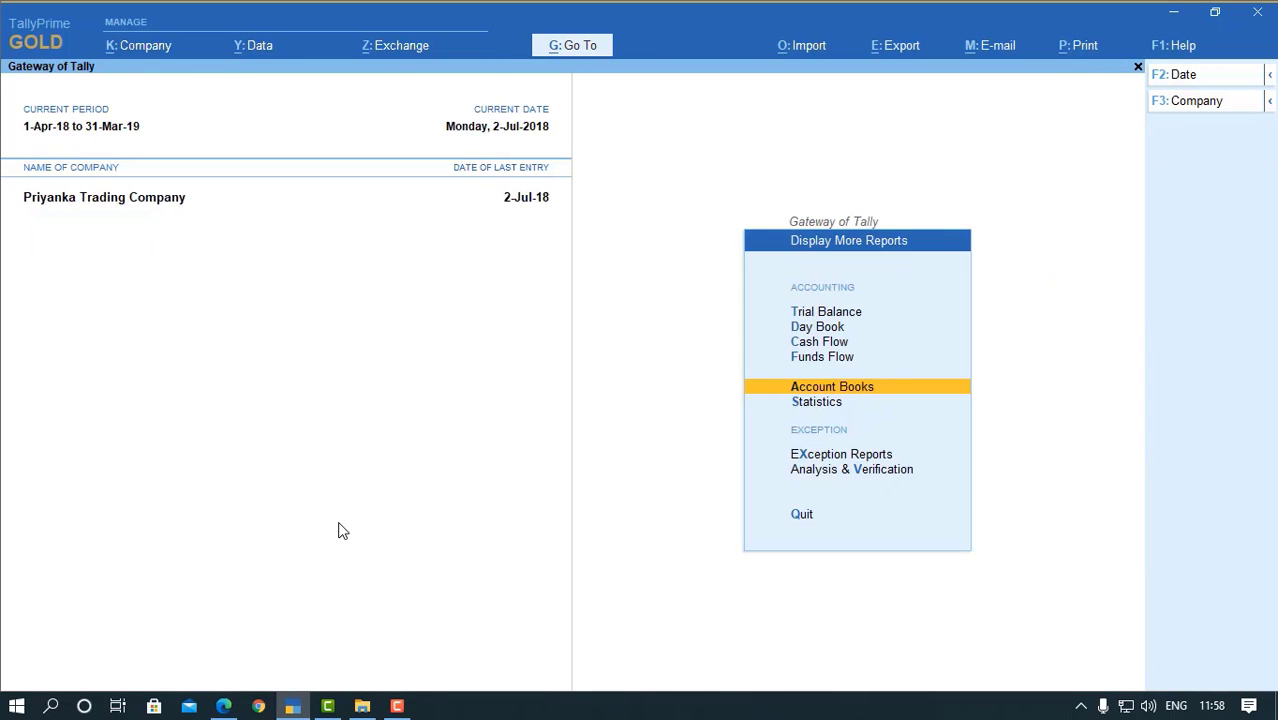
{"action": "key", "text": "Escape"}
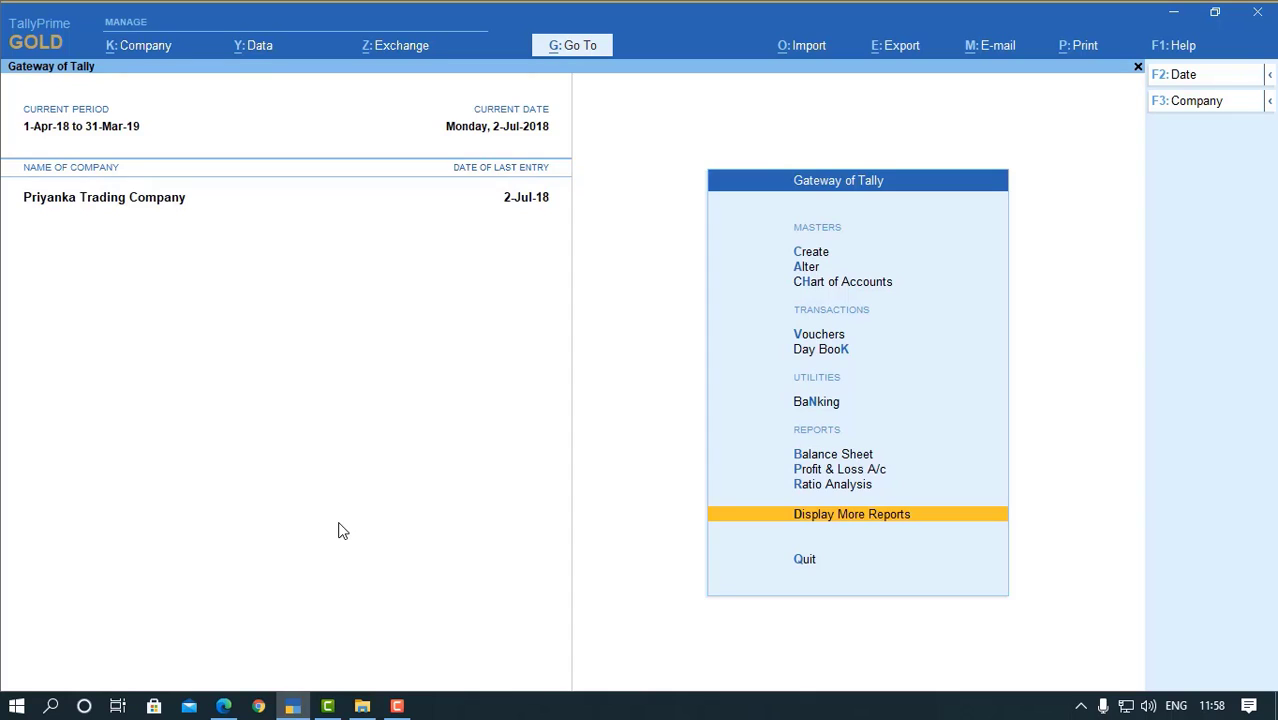
- Switch to the browser and check the Cash Receipt Entries table in 001 Tally Prime Example 1.pdf
{"action": "key", "text": "Up"}
{"action": "key", "text": "Up"}
{"action": "key", "text": "Up"}
{"action": "key", "text": "Up"}
{"action": "key", "text": "Up"}
{"action": "key", "text": "Up"}
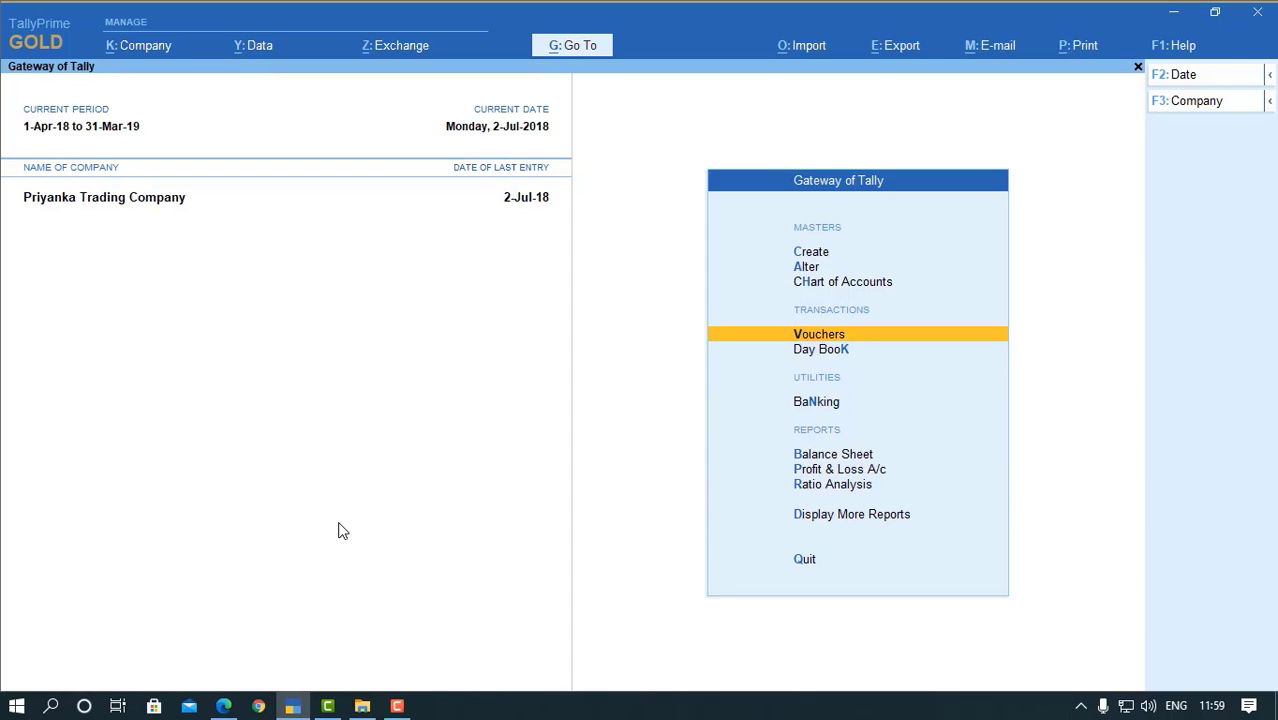
{"action": "left_click", "coordinate": [226, 708]}
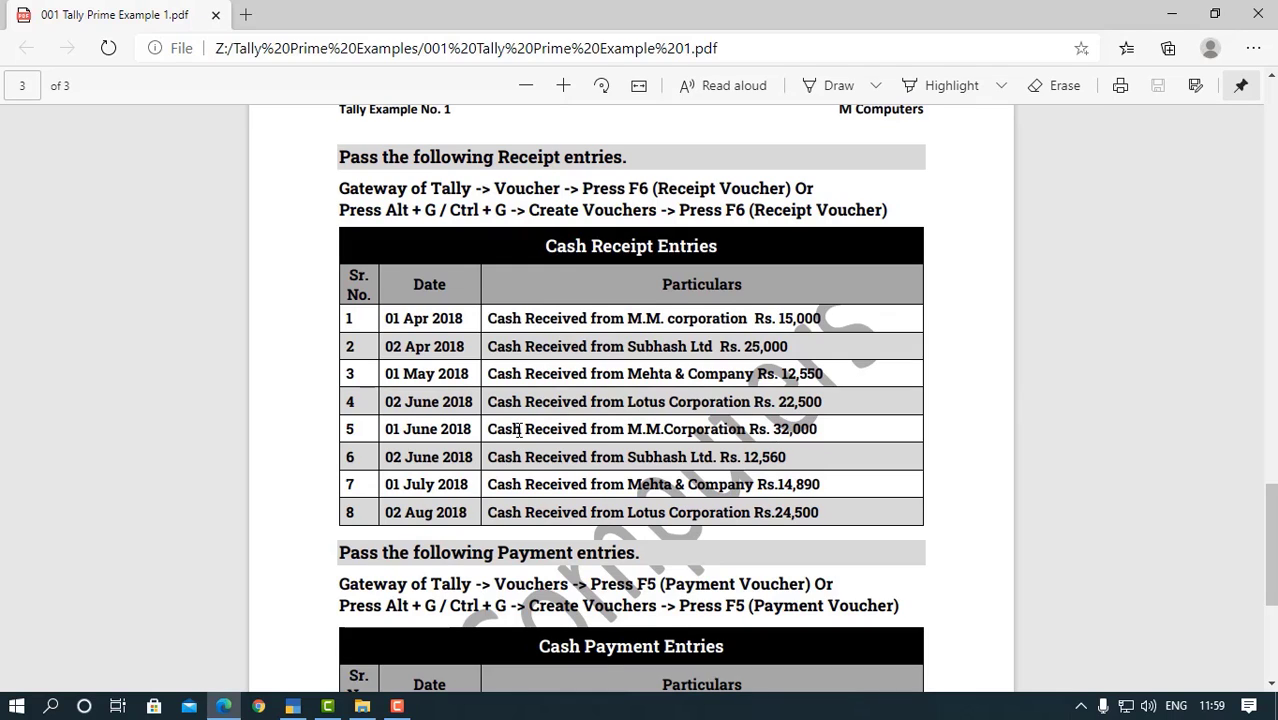
- Switch back to TallyPrime and start a new receipt voucher dated 1.4
{"action": "left_click", "coordinate": [294, 707]}
{"action": "key", "text": "Return"}
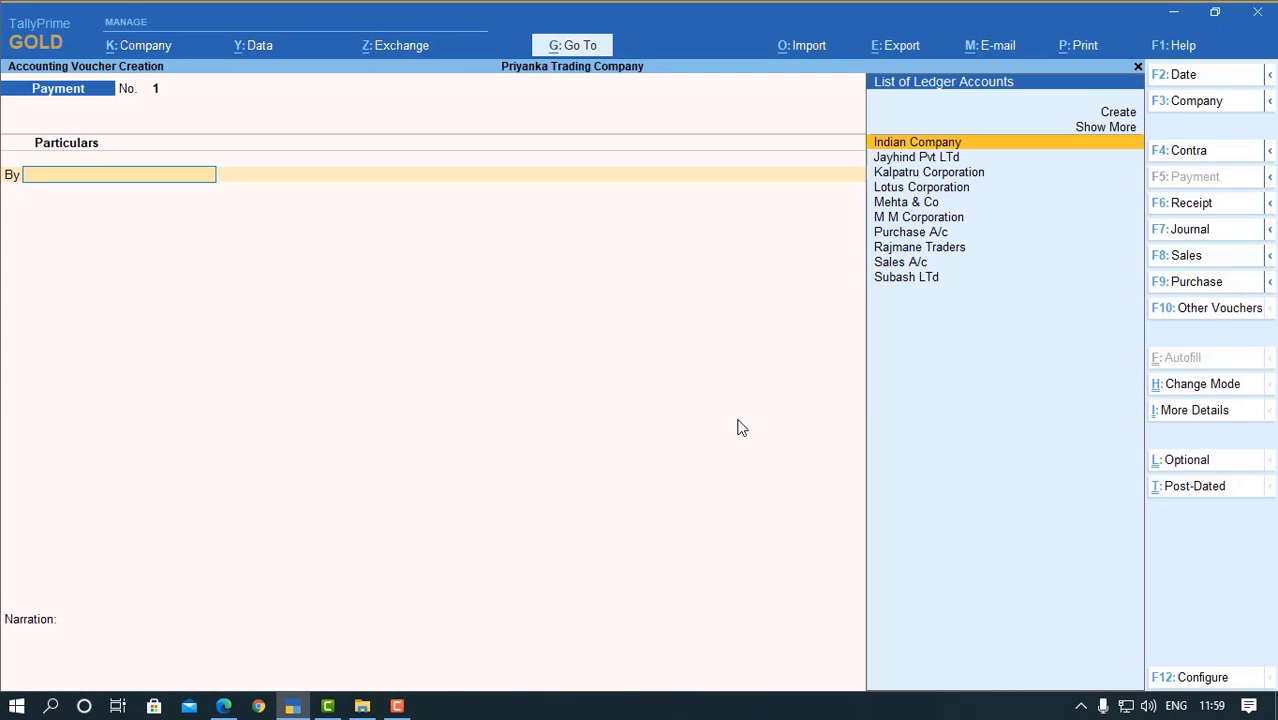
{"action": "key", "text": "F6"}
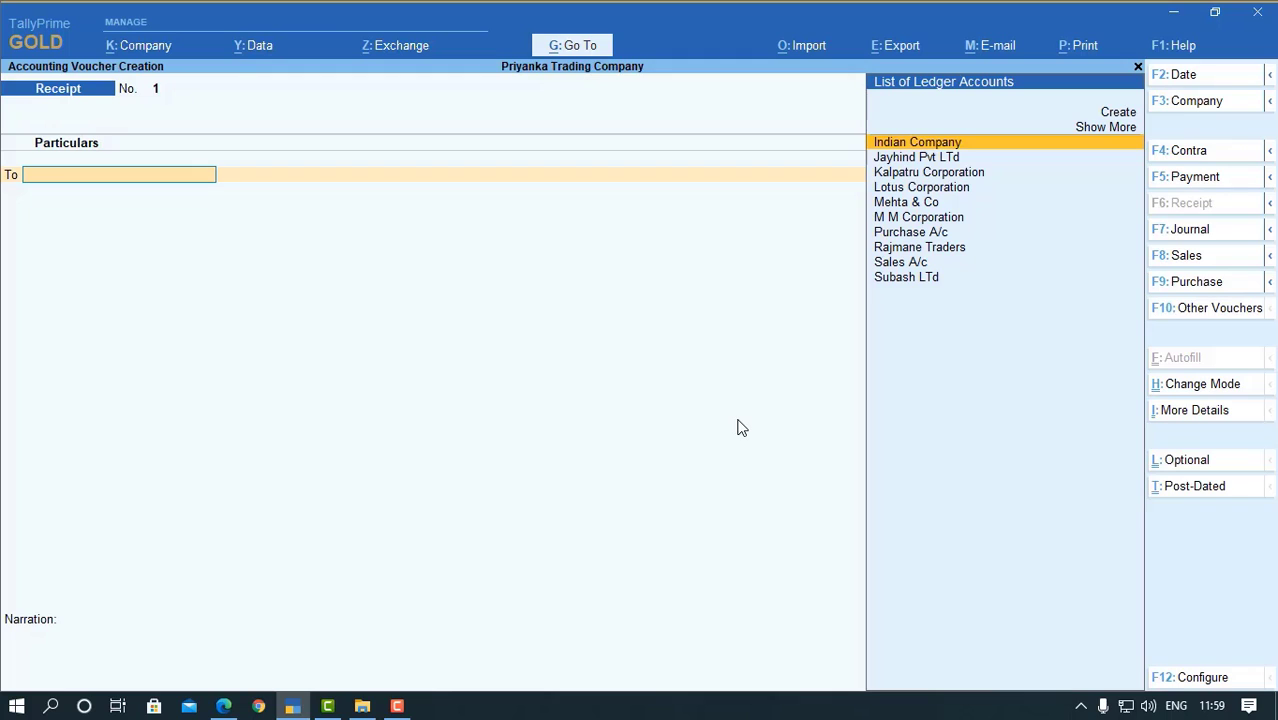
{"action": "key", "text": "F2"}
{"action": "type", "text": "1.4"}
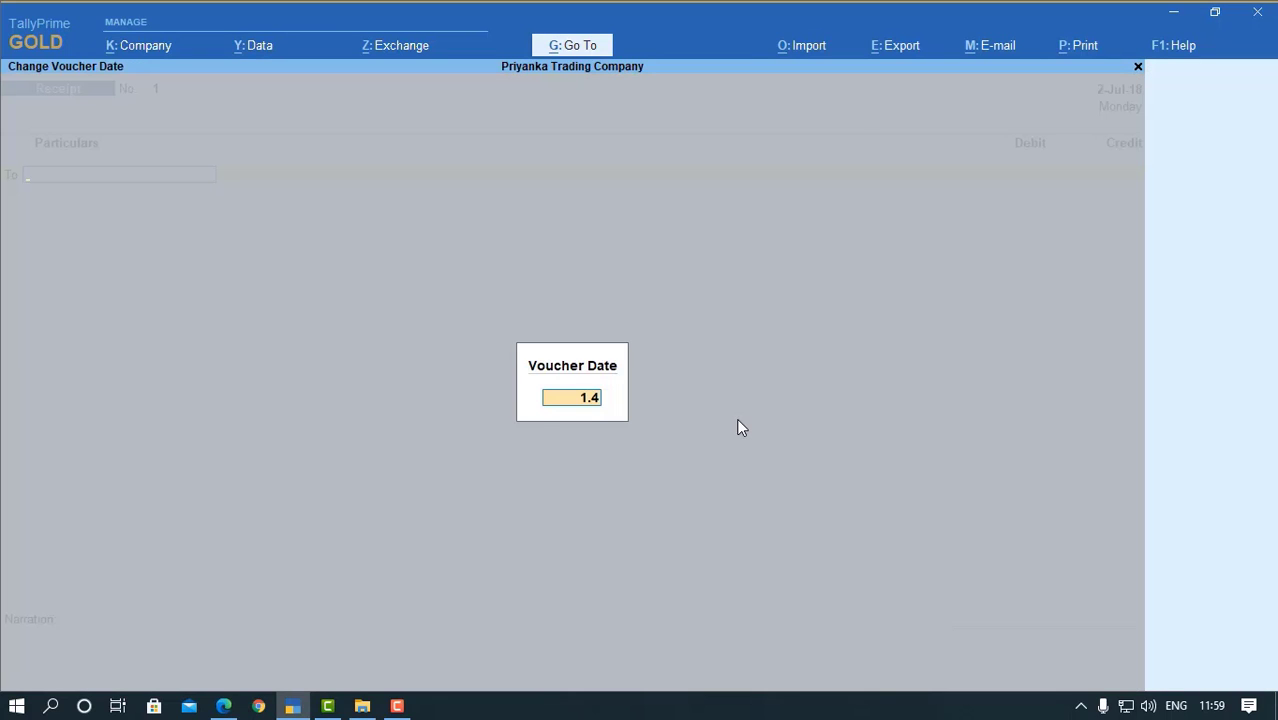
{"action": "key", "text": "Return"}
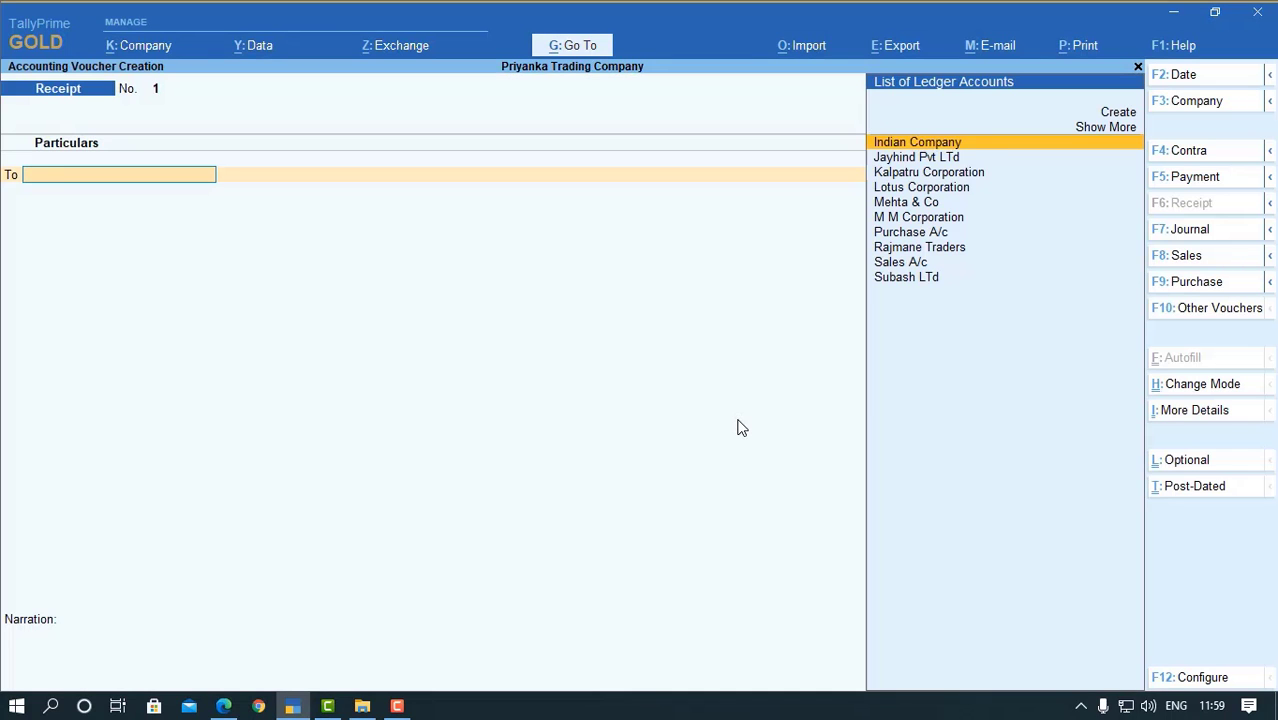
- Credit M M Corporation with 15000 and debit Cash for the same amount in the receipt voucher
{"action": "type", "text": "mm"}
{"action": "key", "text": "Return"}
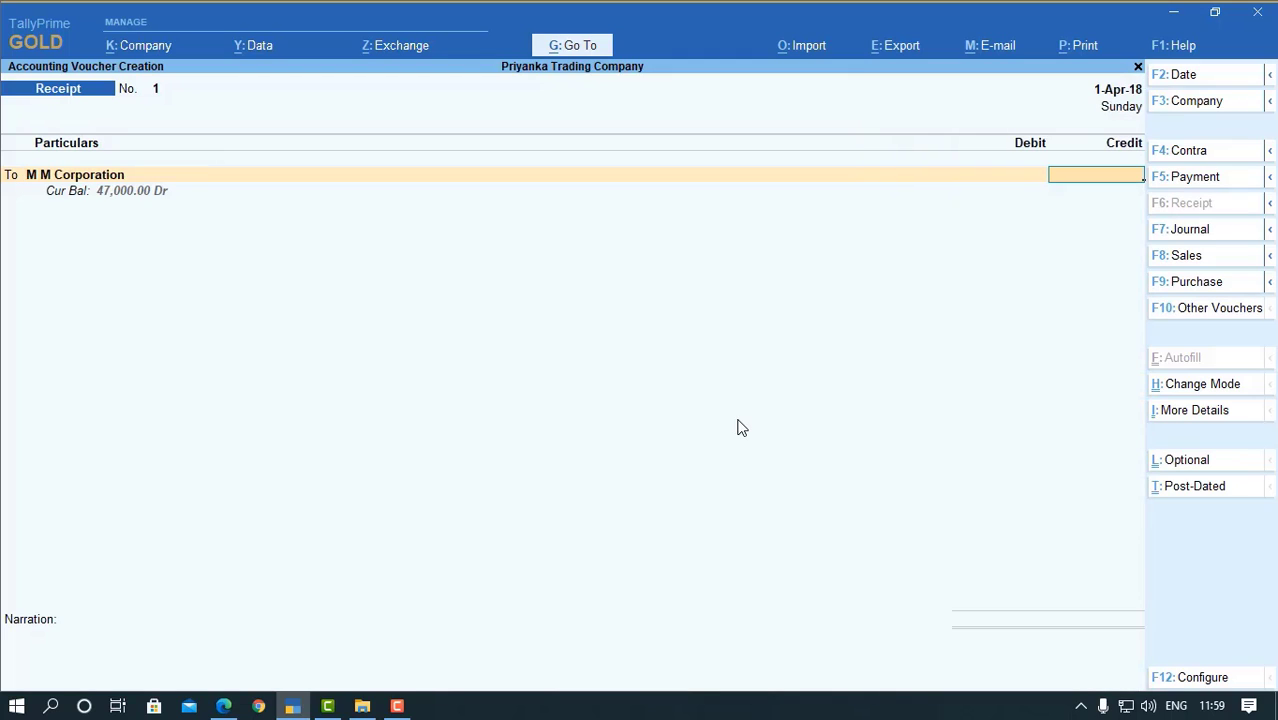
{"action": "type", "text": "15000"}
{"action": "key", "text": "Return"}
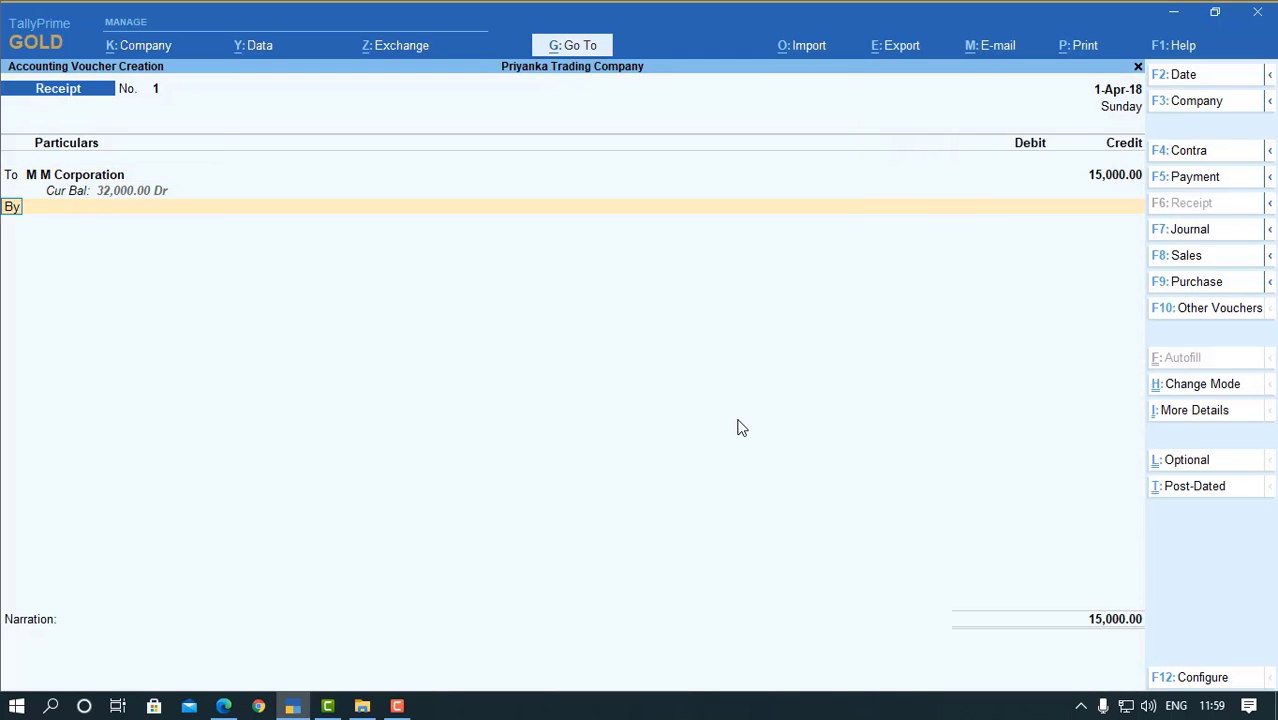
{"action": "key", "text": "Return"}
{"action": "key", "text": "Return"}
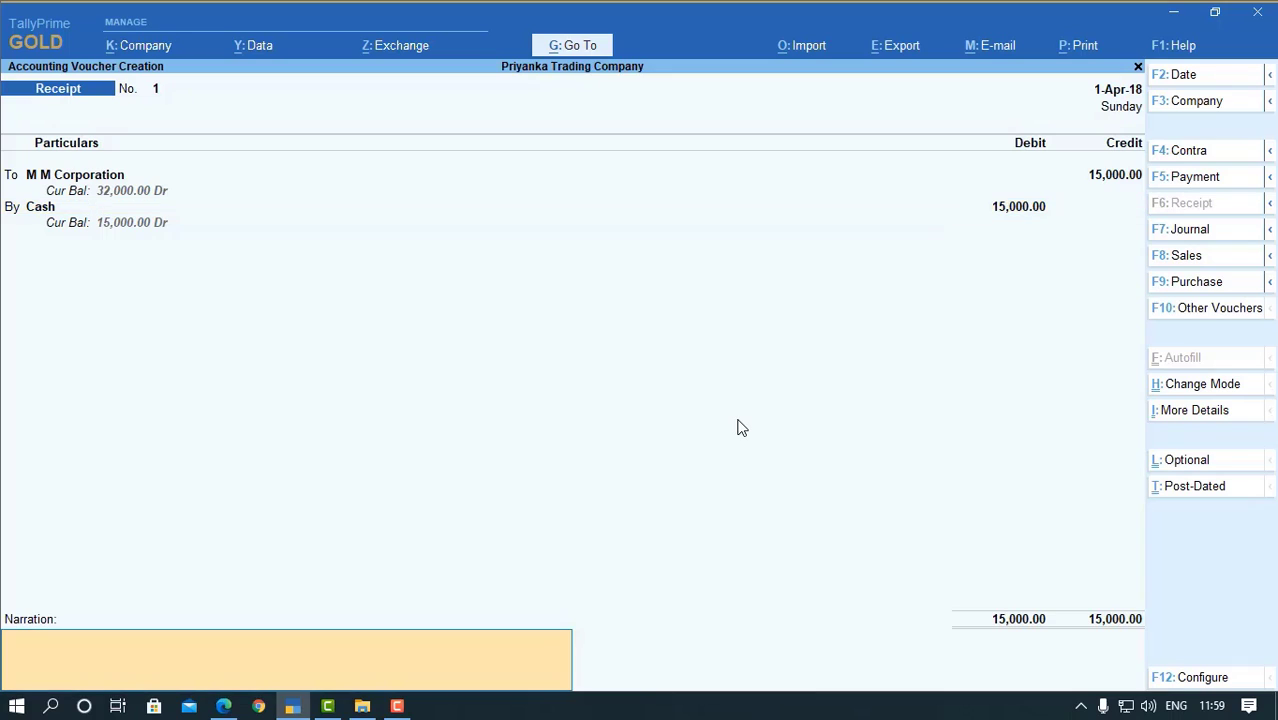
- Enter the narration "Being cash received as per receipt no 1" and save the voucher
{"action": "type", "text": "Being cash received as per r"}
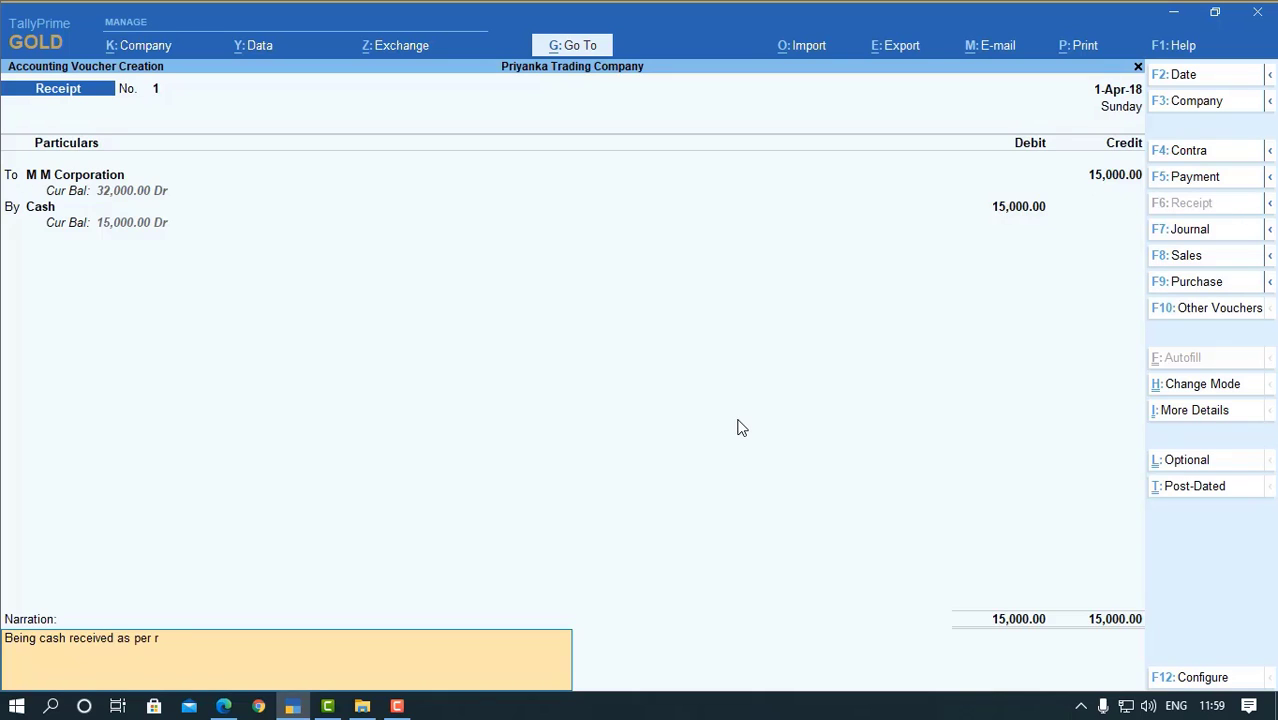
{"action": "type", "text": "eceipt no 1"}
{"action": "key", "text": "Return"}
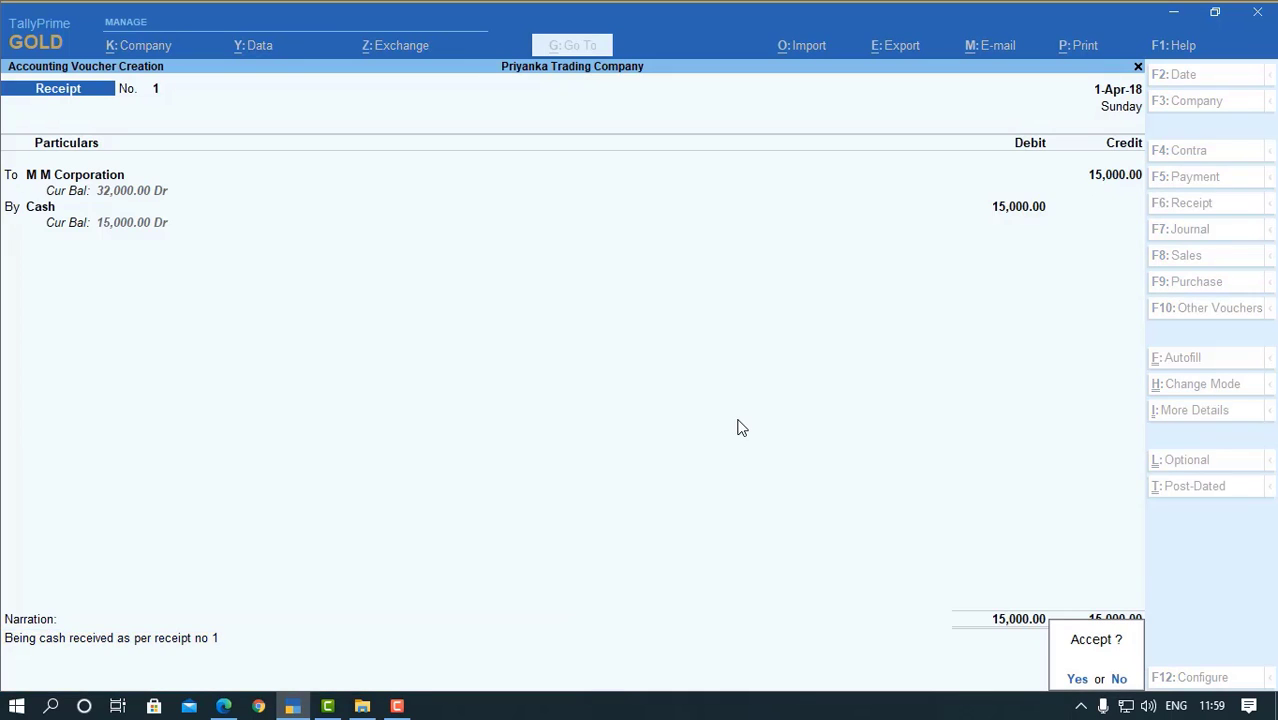
{"action": "key", "text": "Return"}
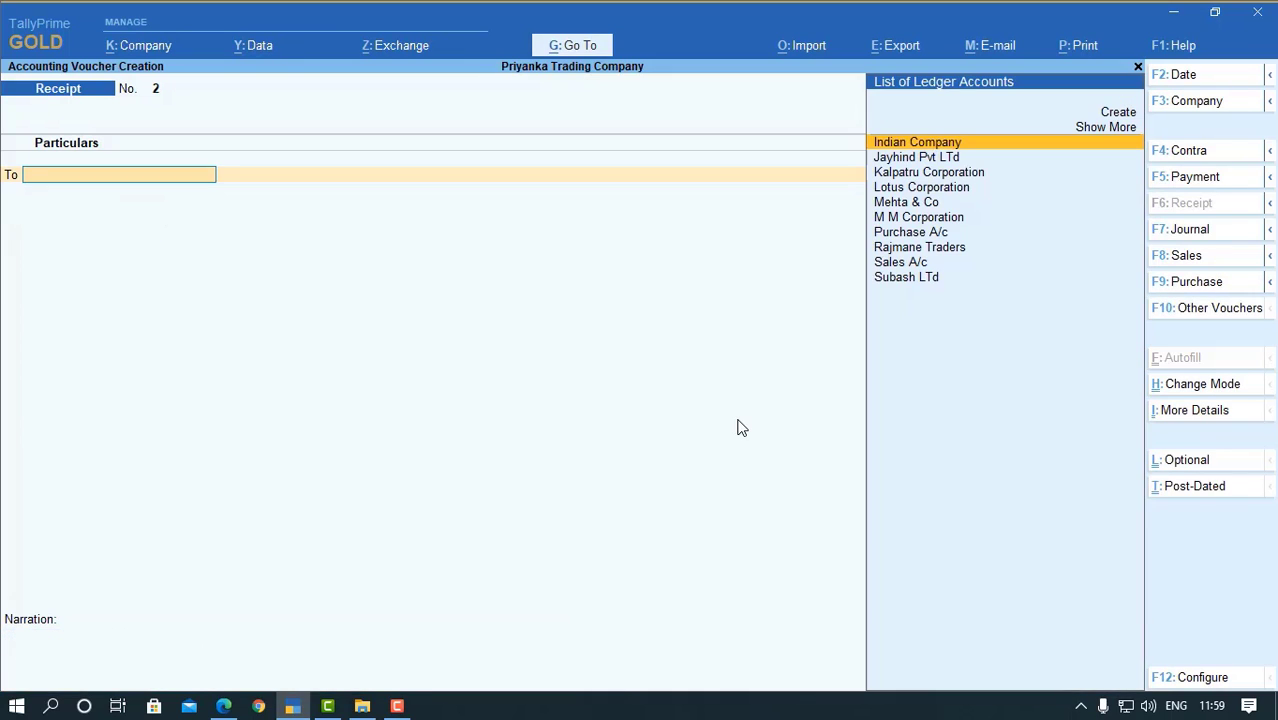
- Date the new receipt voucher 2-4-2018 and credit Subash LTd with 25000
{"action": "key", "text": "F2"}
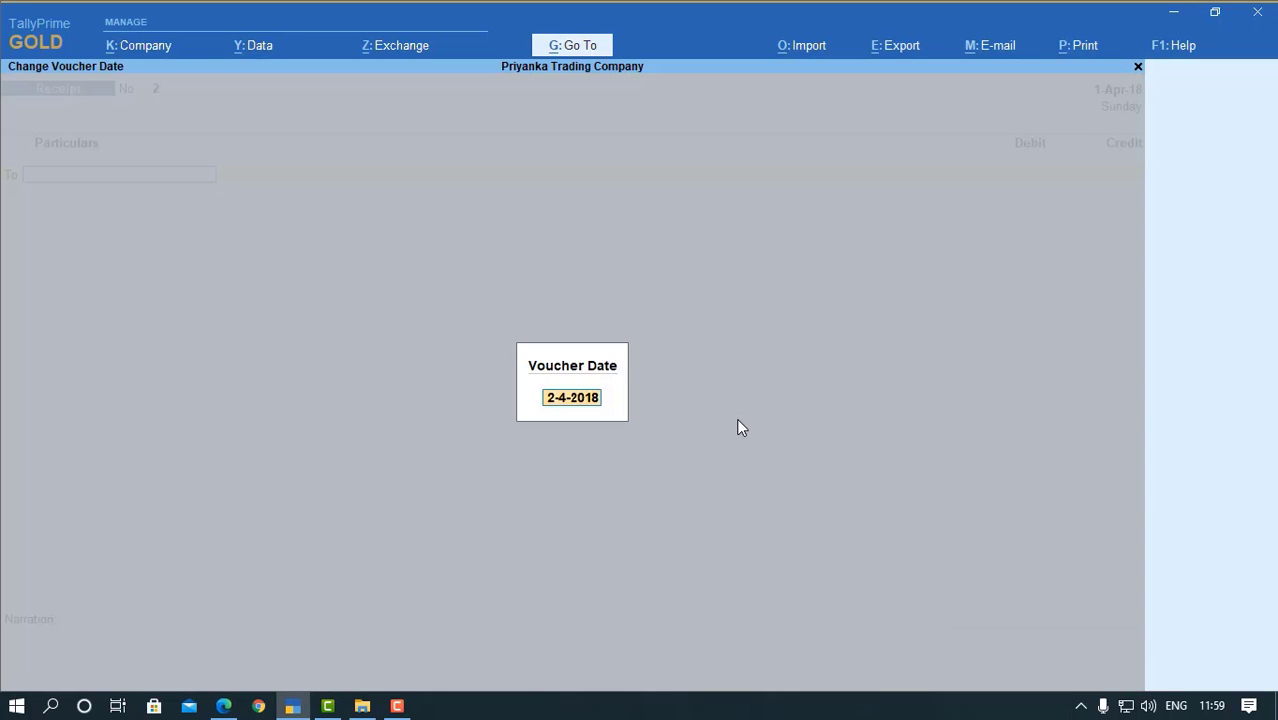
{"action": "key", "text": "Return"}
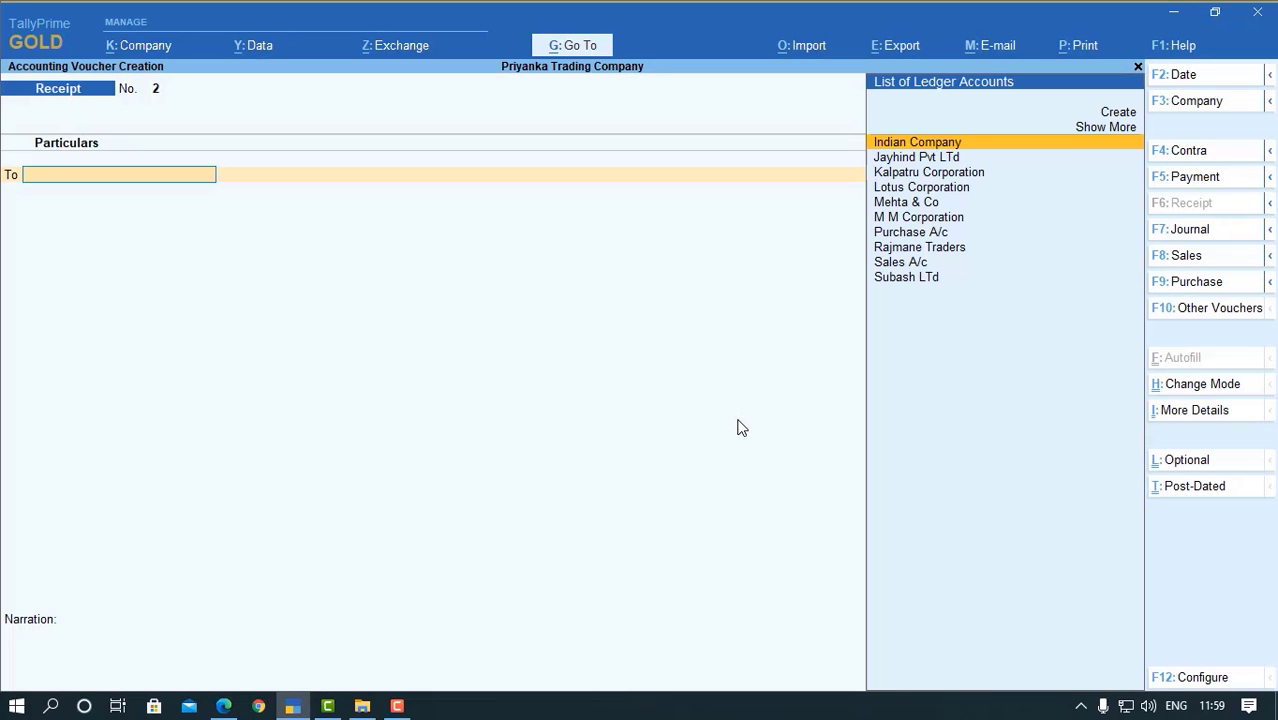
{"action": "type", "text": "Su"}
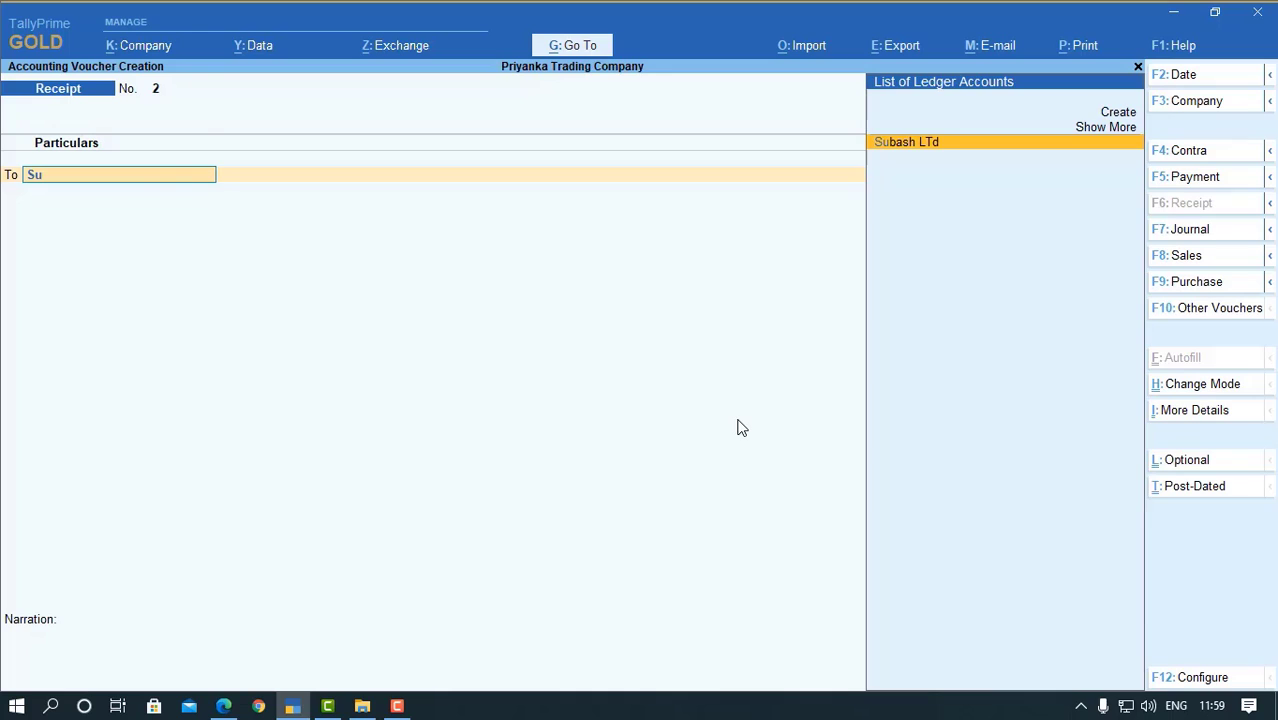
{"action": "key", "text": "Return"}
{"action": "type", "text": "25000"}
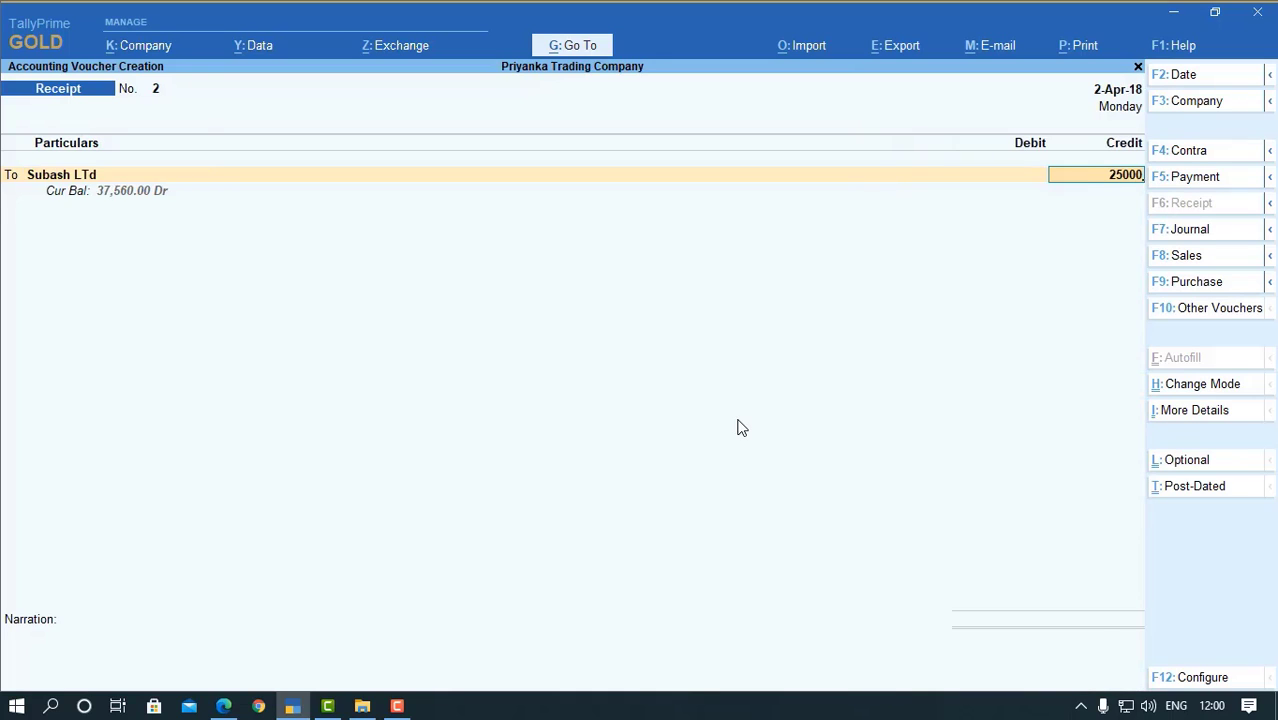
{"action": "key", "text": "Return"}
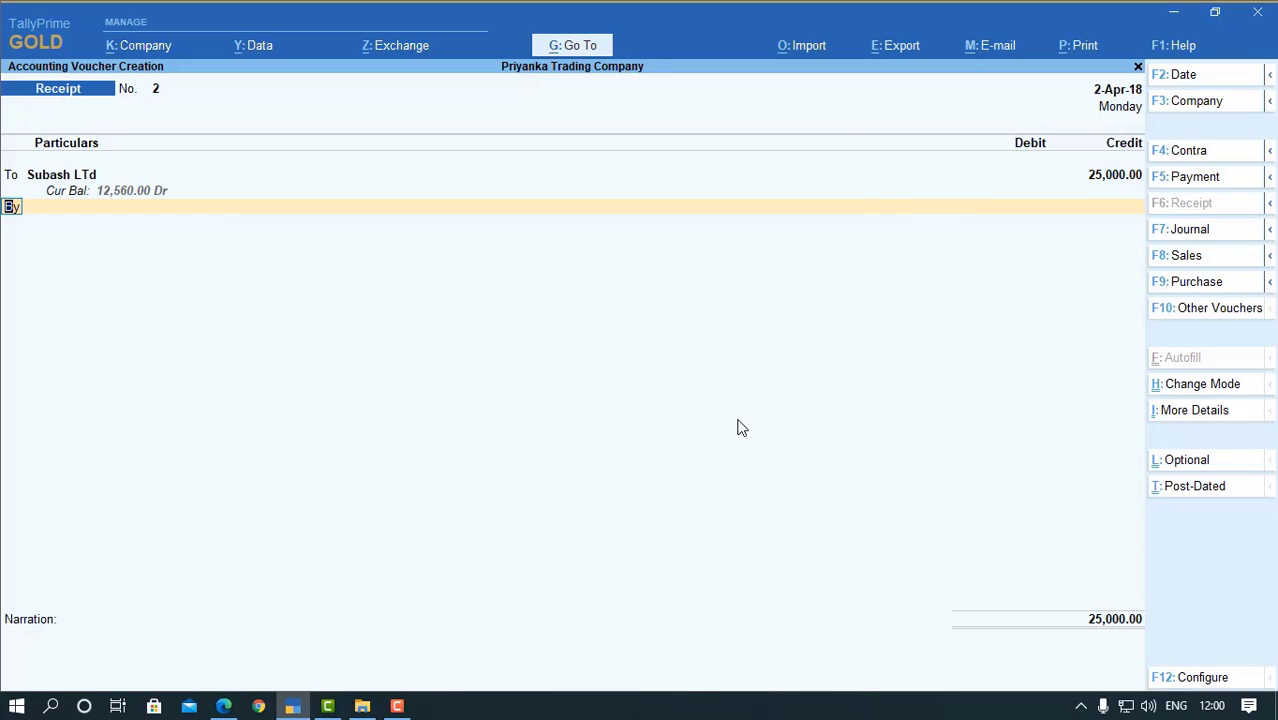
- Debit Cash with 25,000 against the Subash LTd credit
{"action": "key", "text": "Return"}
{"action": "type", "text": "C"}
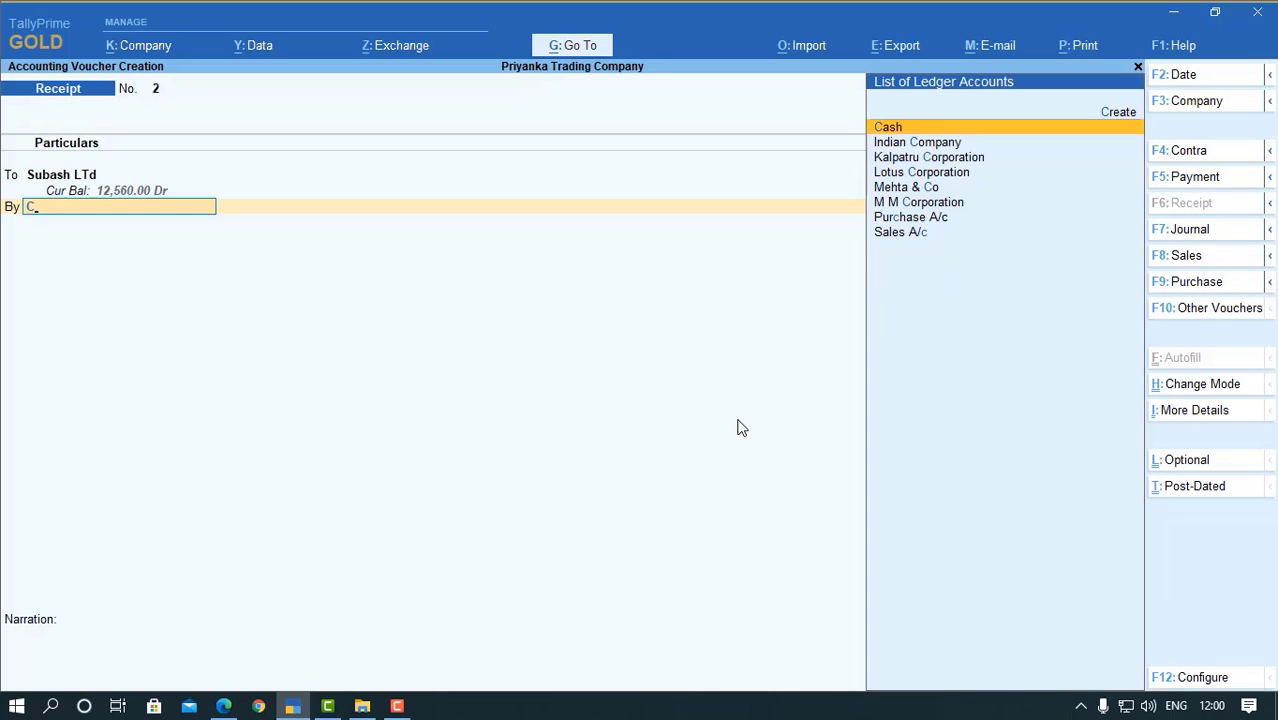
{"action": "key", "text": "Return"}
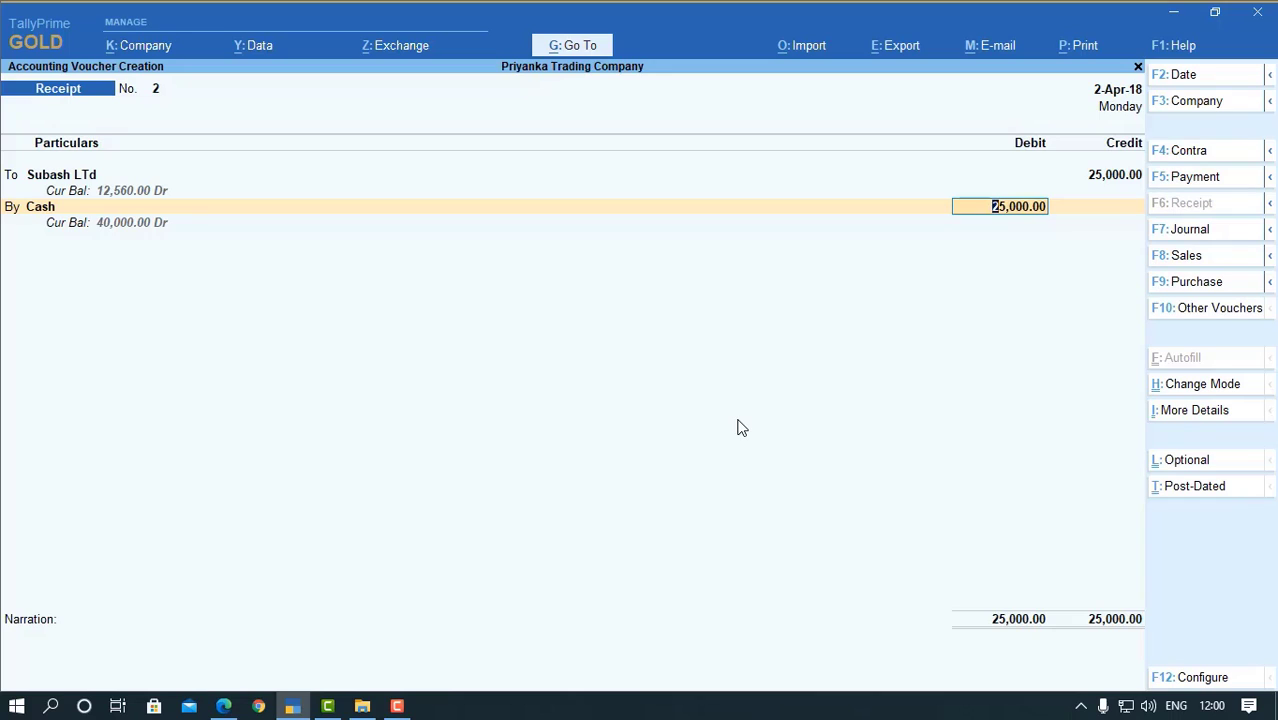
{"action": "key", "text": "Return"}
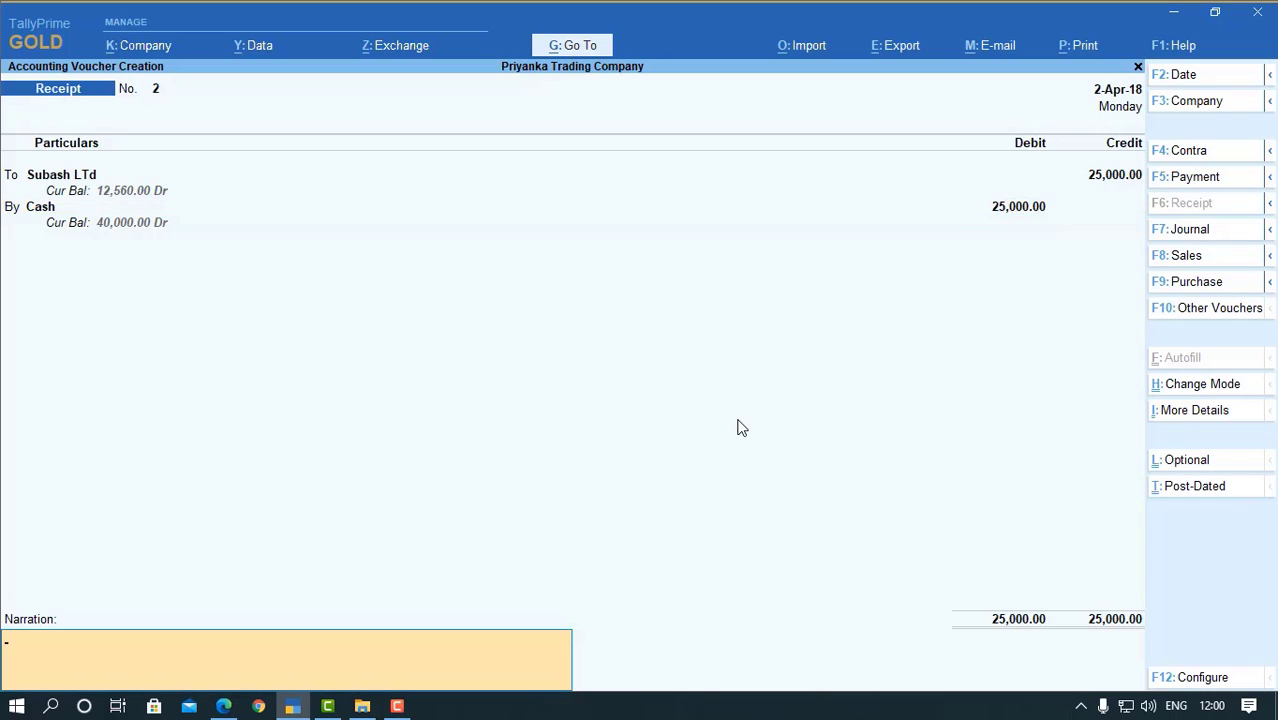
- Enter the narration "being cash received as per receipt no 2." and save the voucher
{"action": "type", "text": "being cash received as per"}
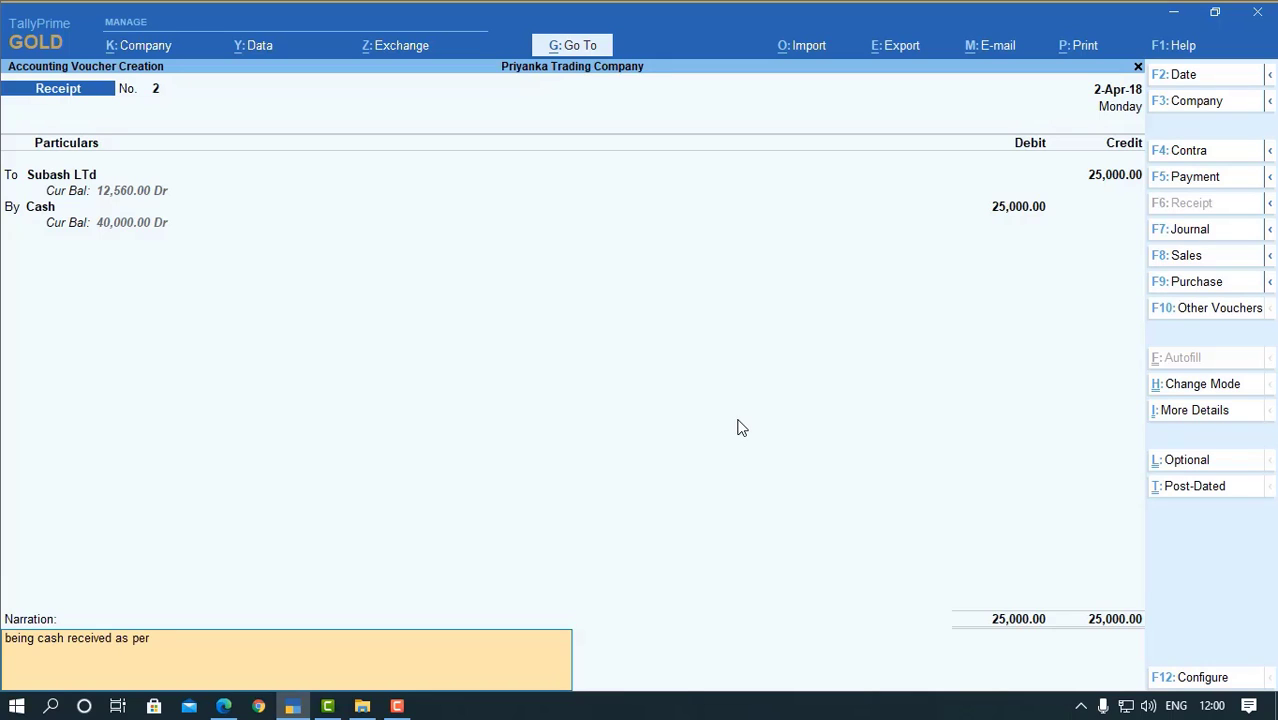
{"action": "type", "text": " receipt no 1"}
{"action": "key", "text": "BackSpace"}
{"action": "type", "text": "2."}
{"action": "key", "text": "Return"}
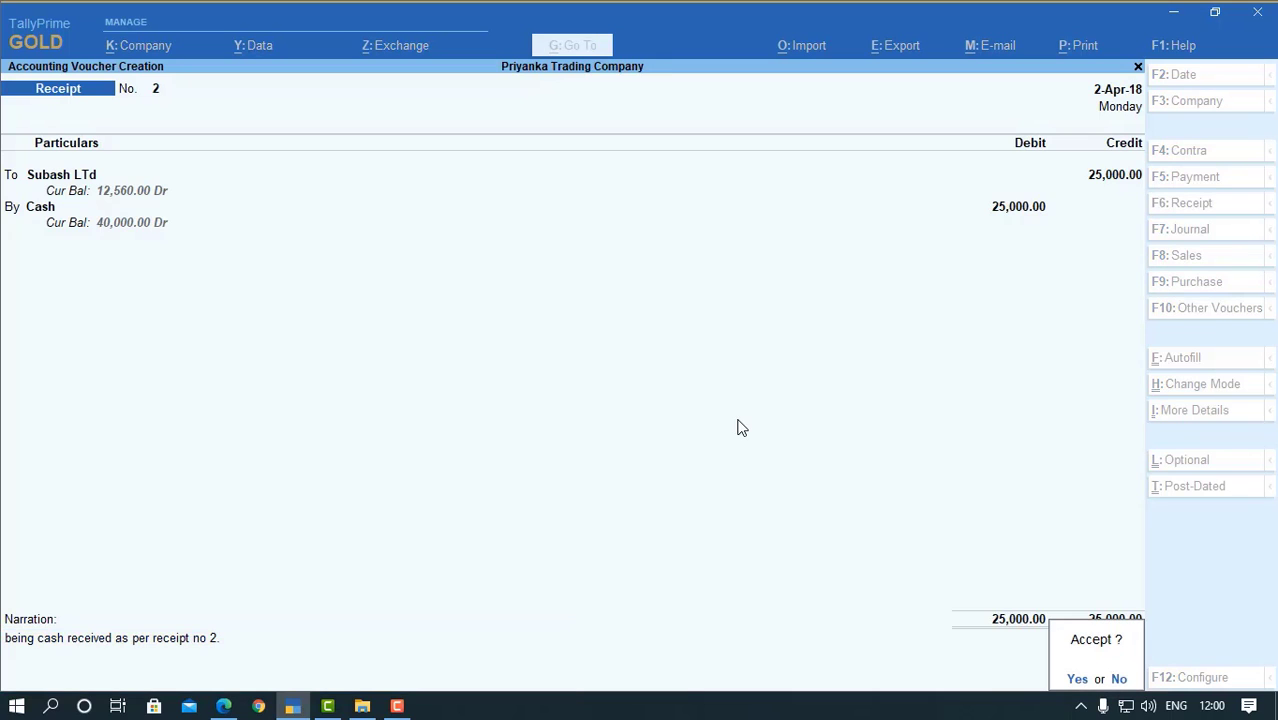
{"action": "key", "text": "Return"}
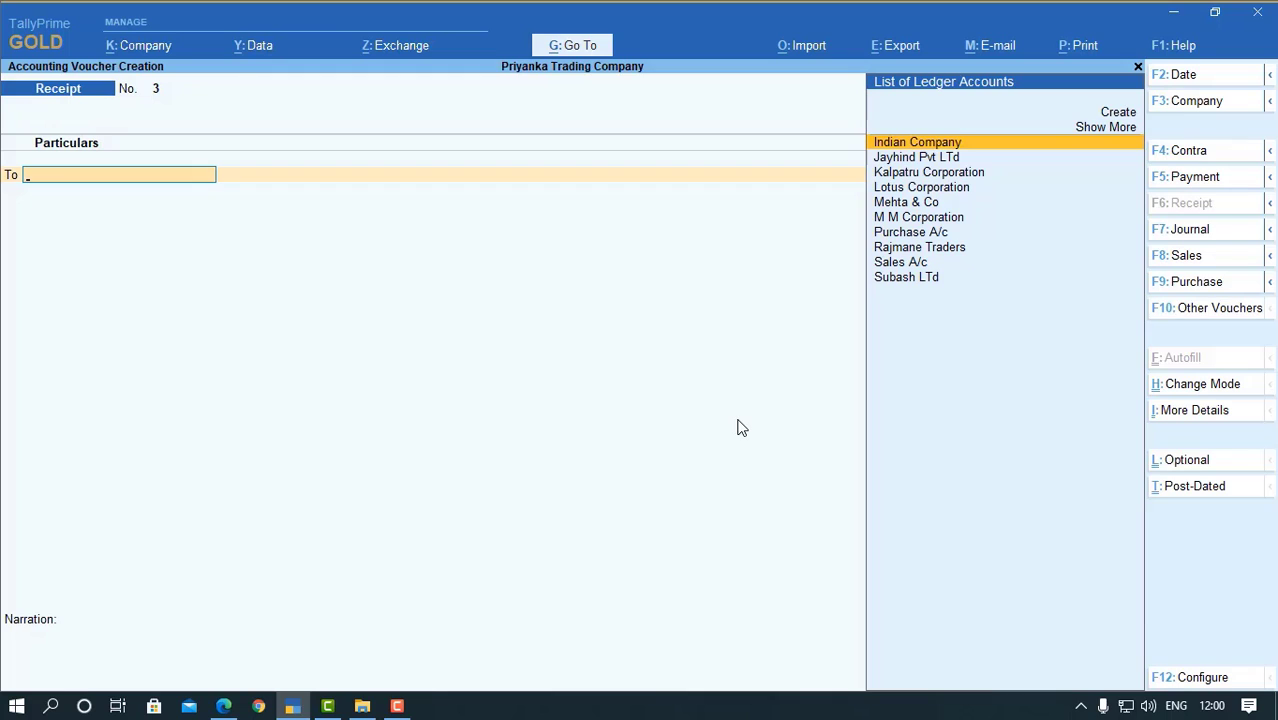
- Date the next receipt voucher 1.5 and credit Mehta & Co with 12550
{"action": "key", "text": "F2"}
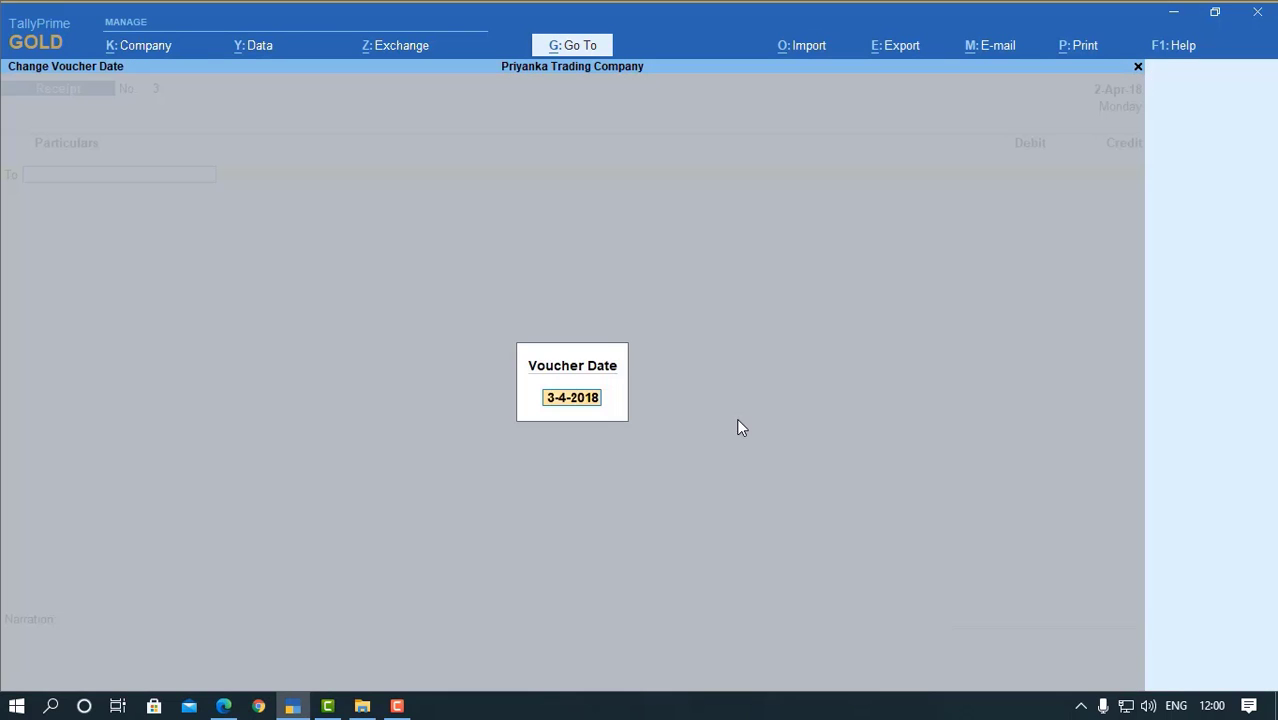
{"action": "type", "text": "1.5"}
{"action": "key", "text": "Return"}
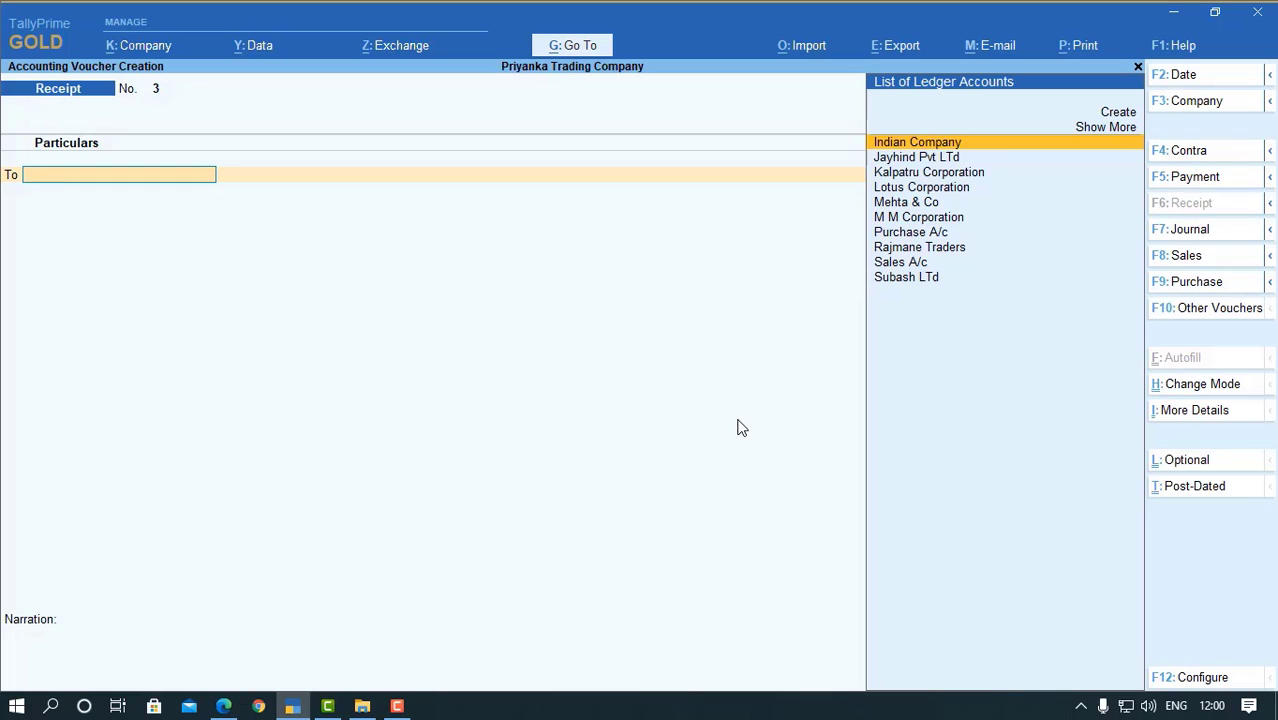
{"action": "type", "text": "Meht"}
{"action": "key", "text": "Return"}
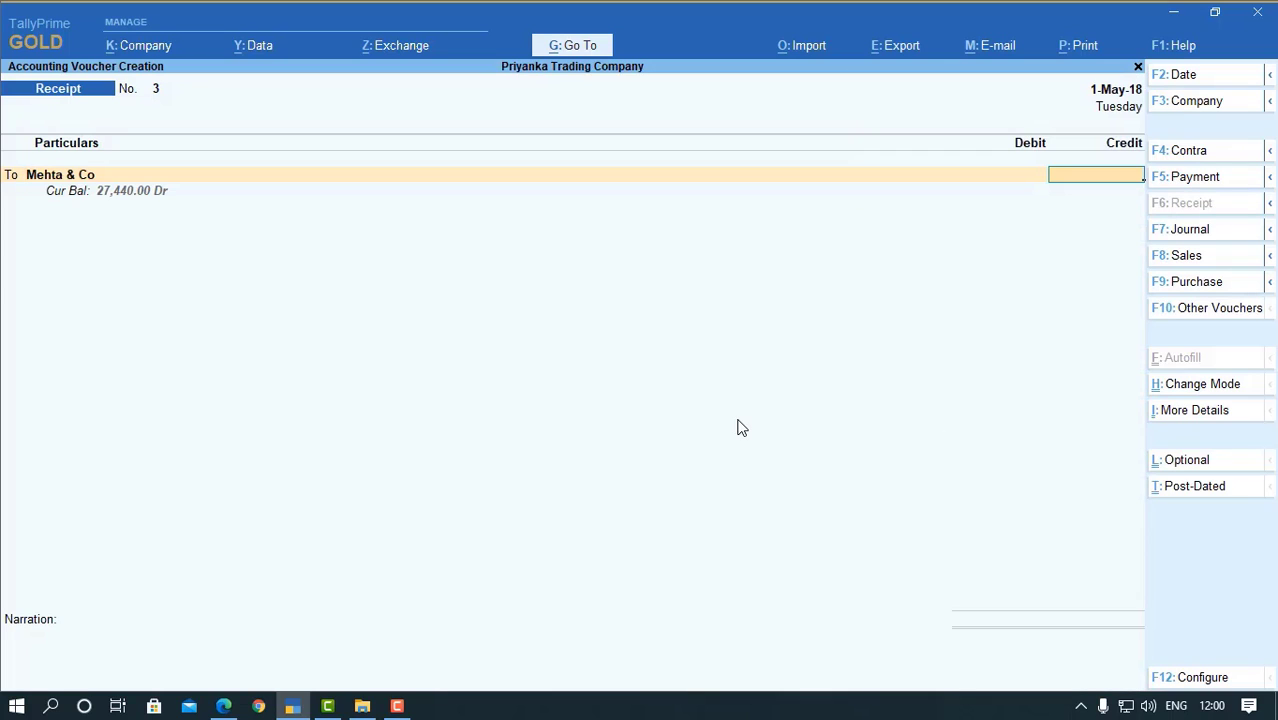
{"action": "type", "text": "12500"}
{"action": "key", "text": "BackSpace"}
{"action": "key", "text": "BackSpace"}
{"action": "type", "text": "50"}
{"action": "key", "text": "Return"}
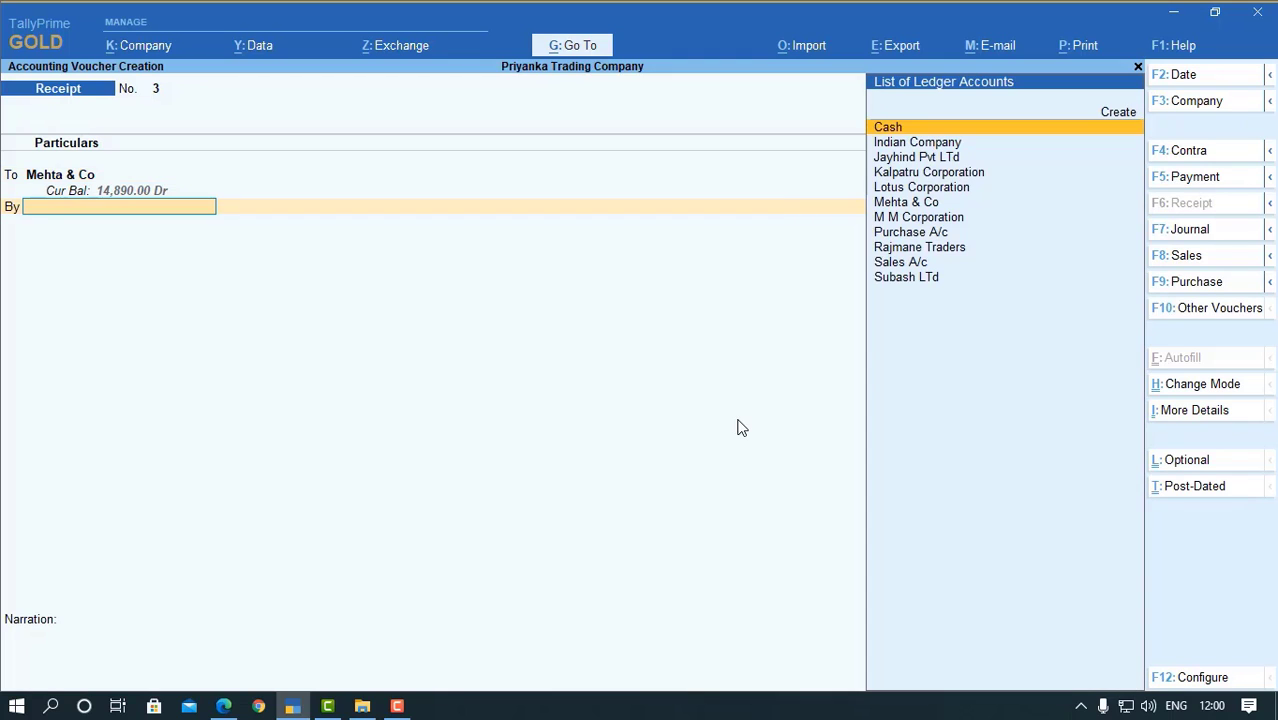
- Debit Cash with 12,550 against the Mehta & Co credit
{"action": "type", "text": "Cas"}
{"action": "key", "text": "Return"}
{"action": "key", "text": "Return"}
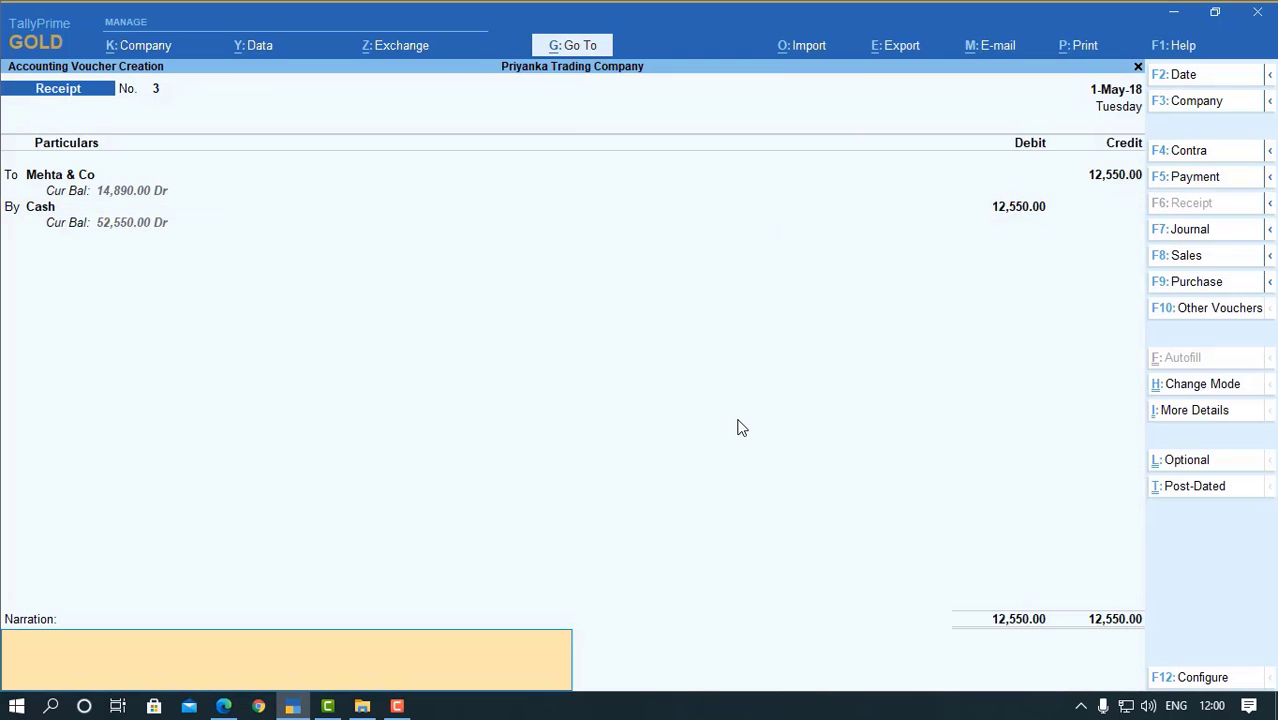
- Reuse the previous narration, change it to "being cash received as per receipt no 3.", and save the voucher
{"action": "key", "text": "ctrl+alt+v"}
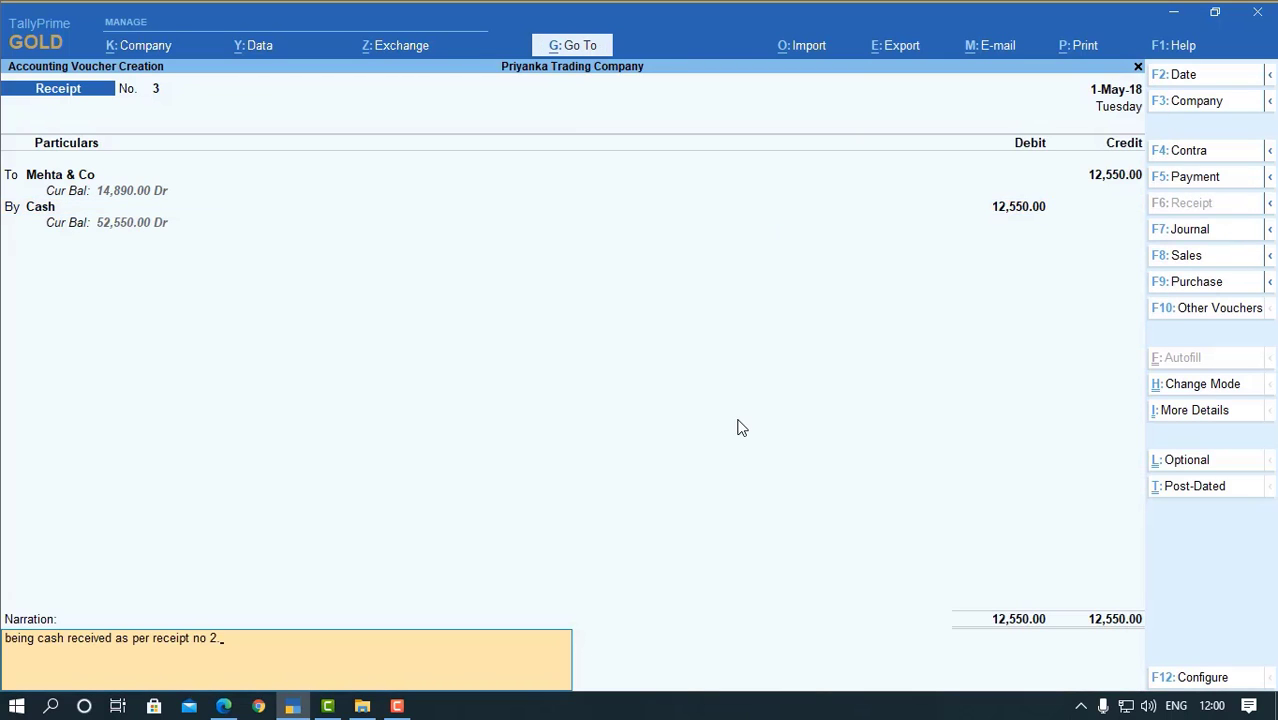
{"action": "key", "text": "BackSpace"}
{"action": "type", "text": "3."}
{"action": "key", "text": "Return"}
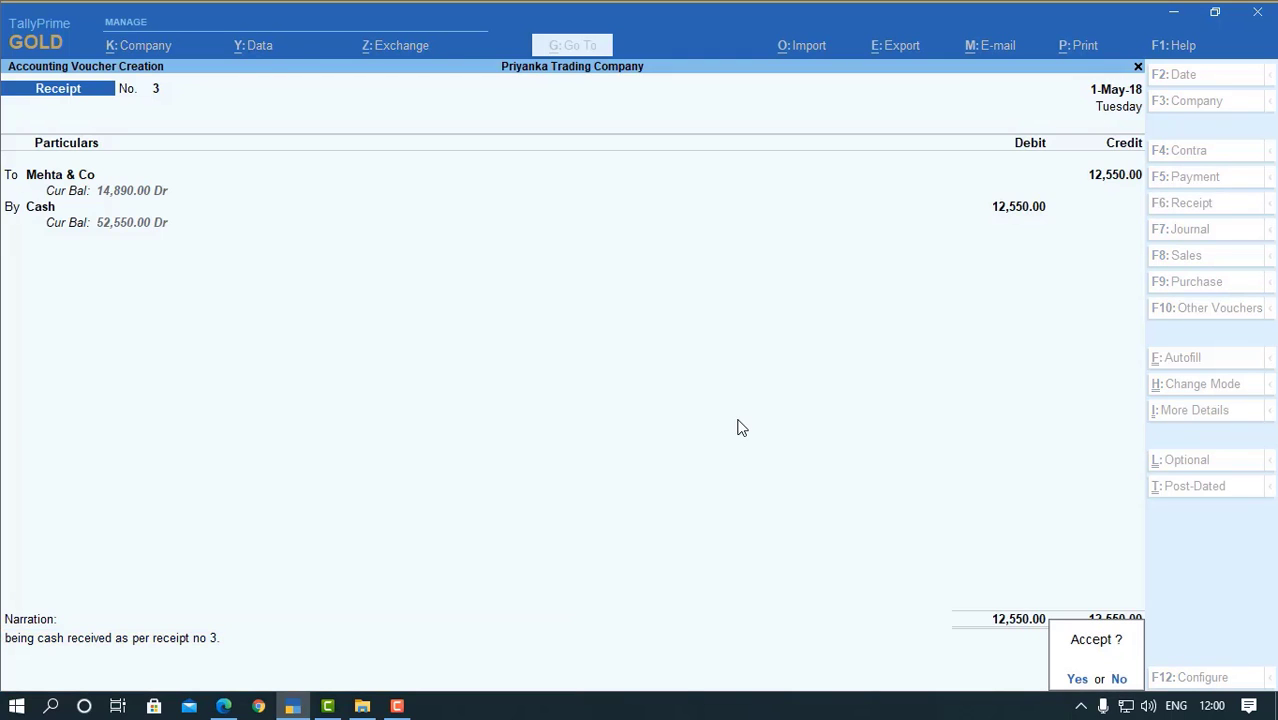
{"action": "key", "text": "Return"}
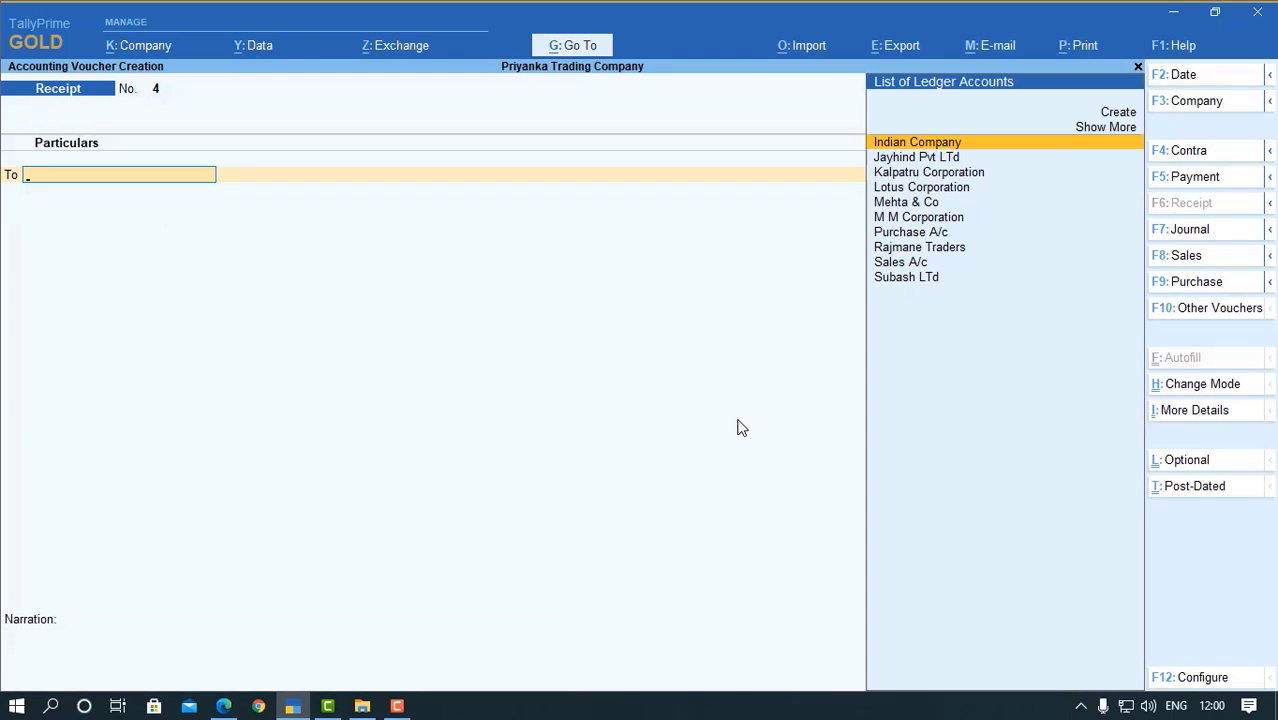
- Date the next receipt voucher 2-Jun-18 and credit Lotus Corporation with 22500
{"action": "key", "text": "F2"}
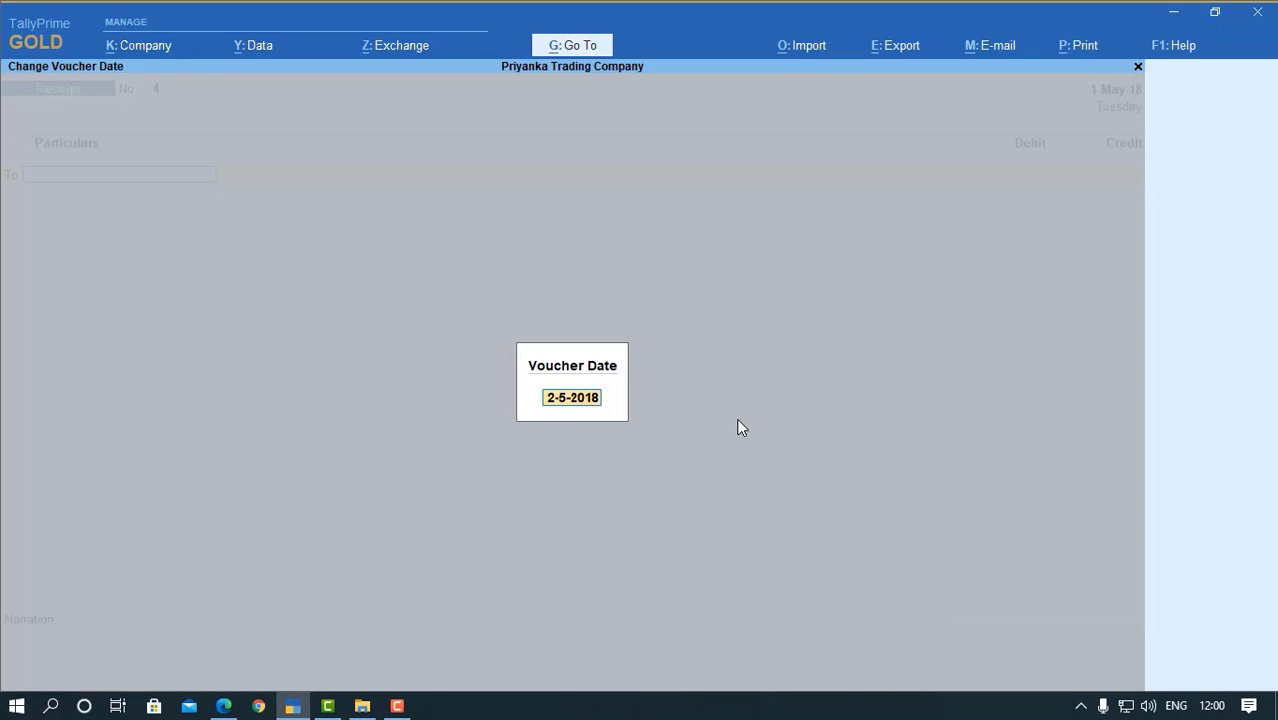
{"action": "type", "text": "2.5"}
{"action": "key", "text": "Return"}
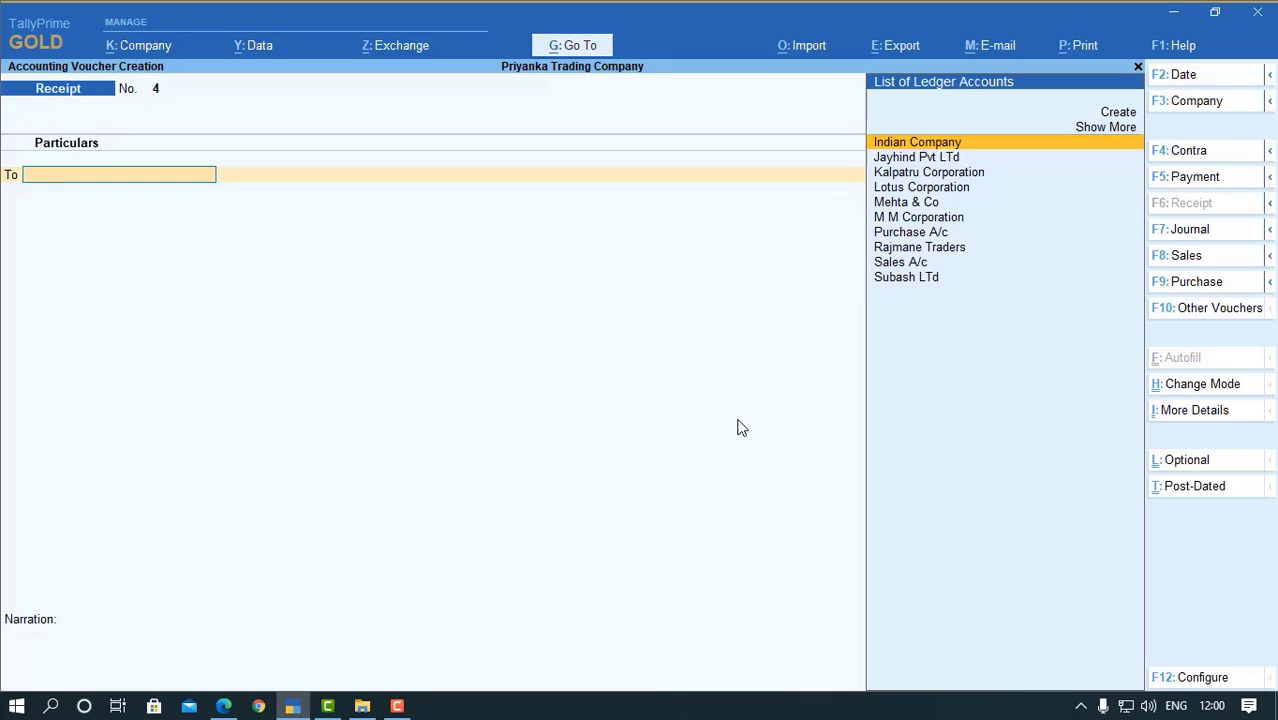
{"action": "type", "text": "Lo"}
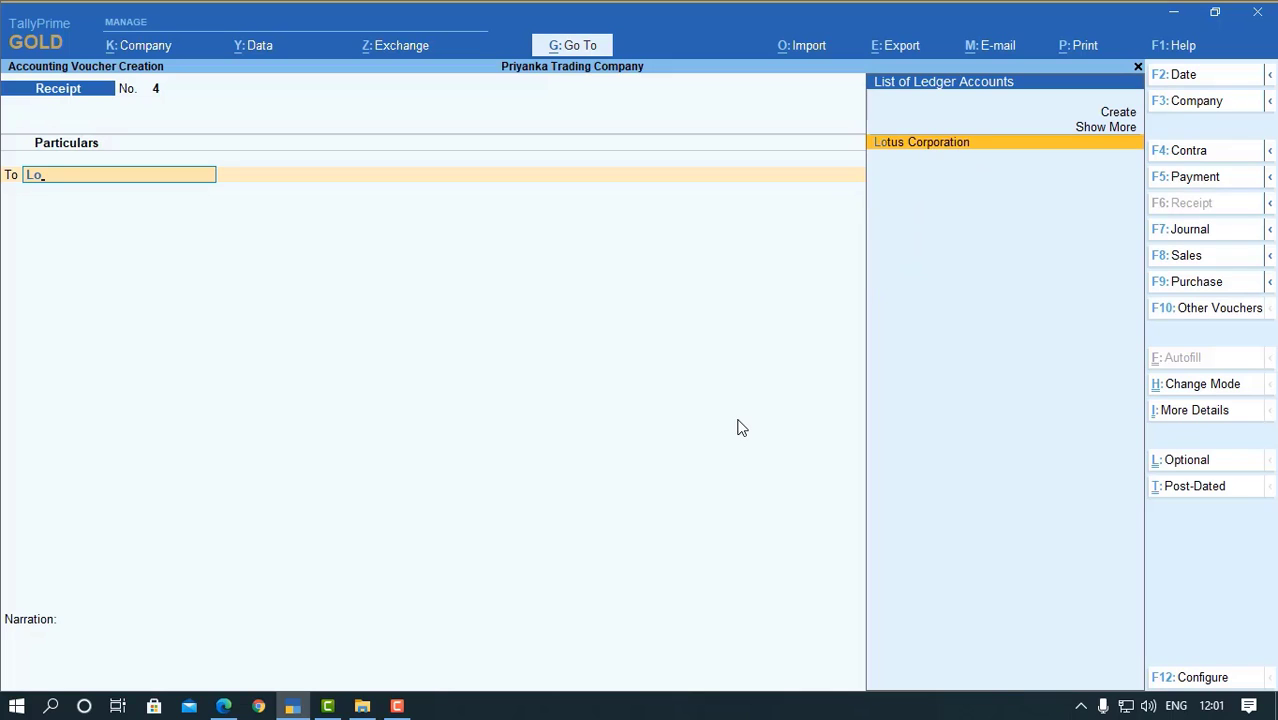
{"action": "key", "text": "Return"}
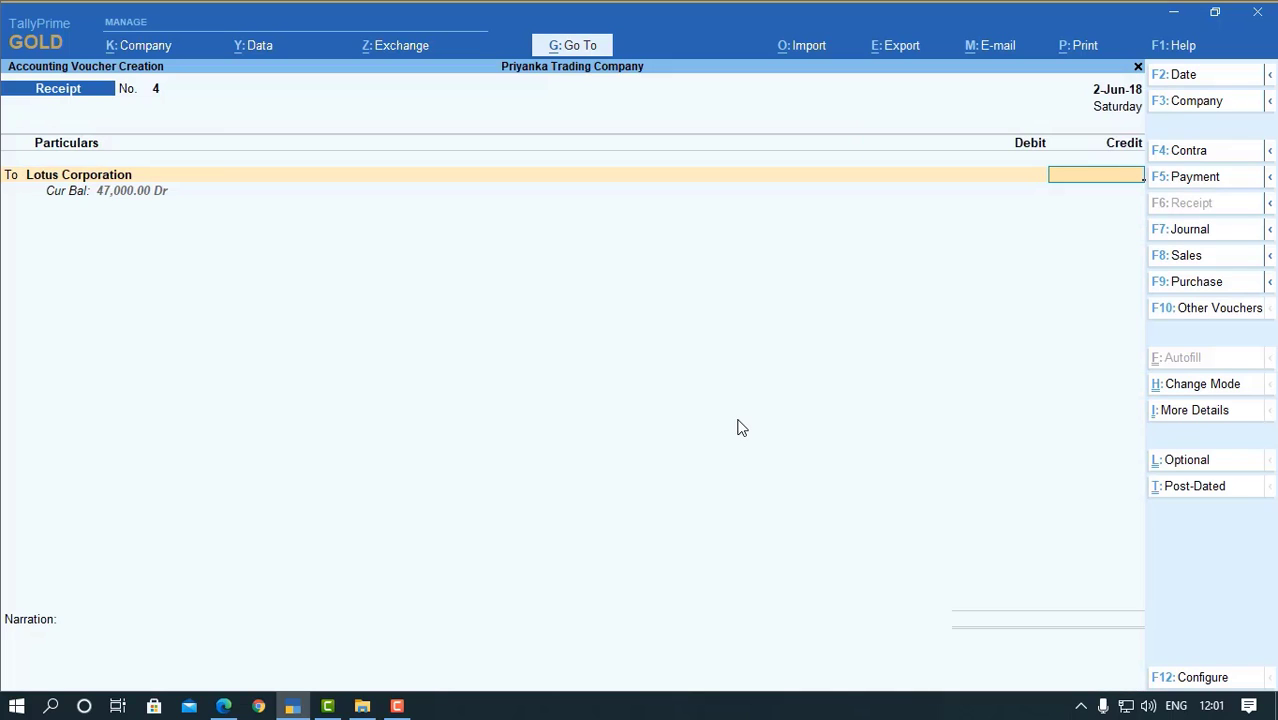
{"action": "type", "text": "22500"}
{"action": "key", "text": "Return"}
- Debit Cash with 22,500 against the Lotus Corporation credit
{"action": "key", "text": "Return"}
{"action": "key", "text": "Return"}
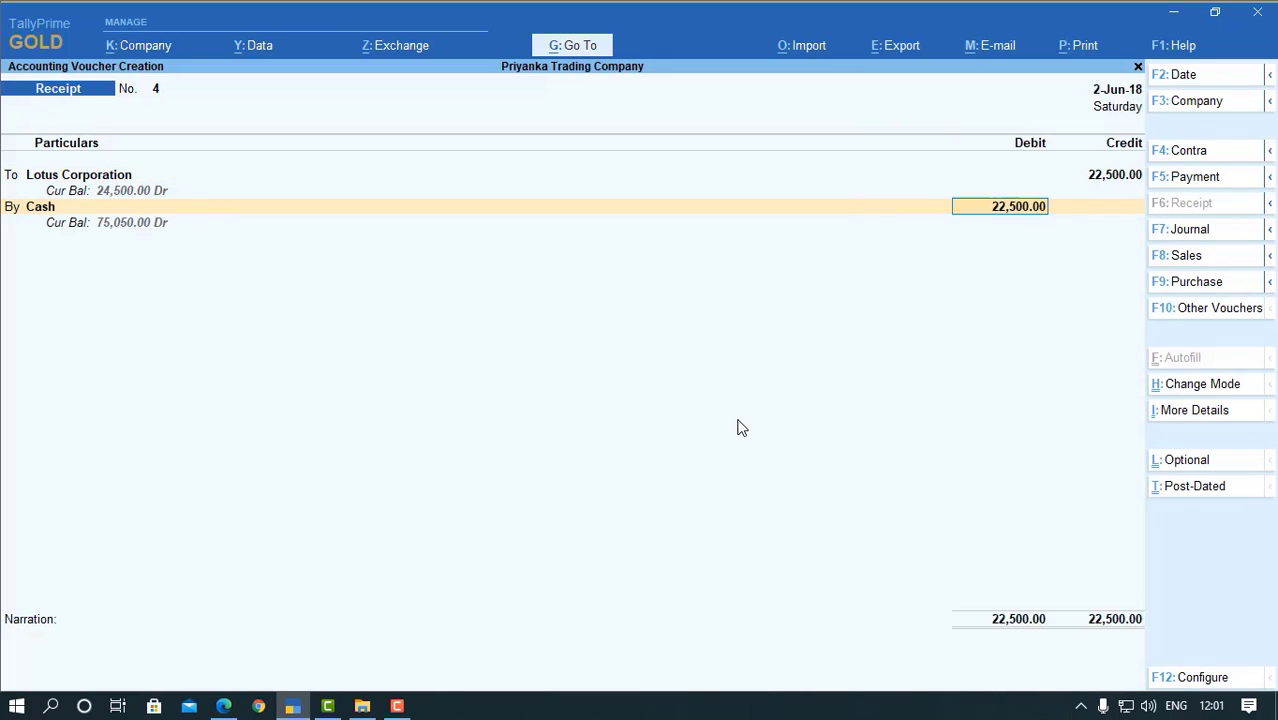
{"action": "key", "text": "Return"}
- Reuse the last narration, change it to "being cash received as per receipt no 4.", and save the voucher
{"action": "type", "text": "being cash received as per receipt no 3."}
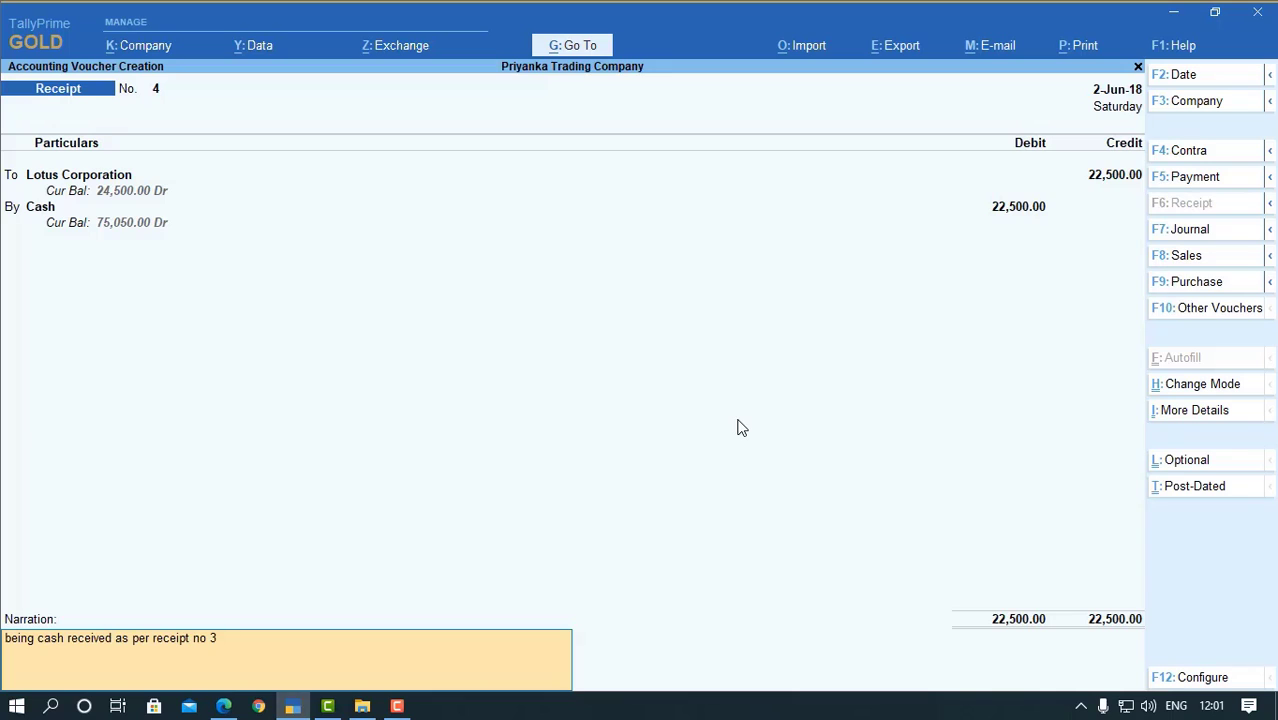
{"action": "key", "text": "BackSpace"}
{"action": "type", "text": "4."}
{"action": "key", "text": "Return"}
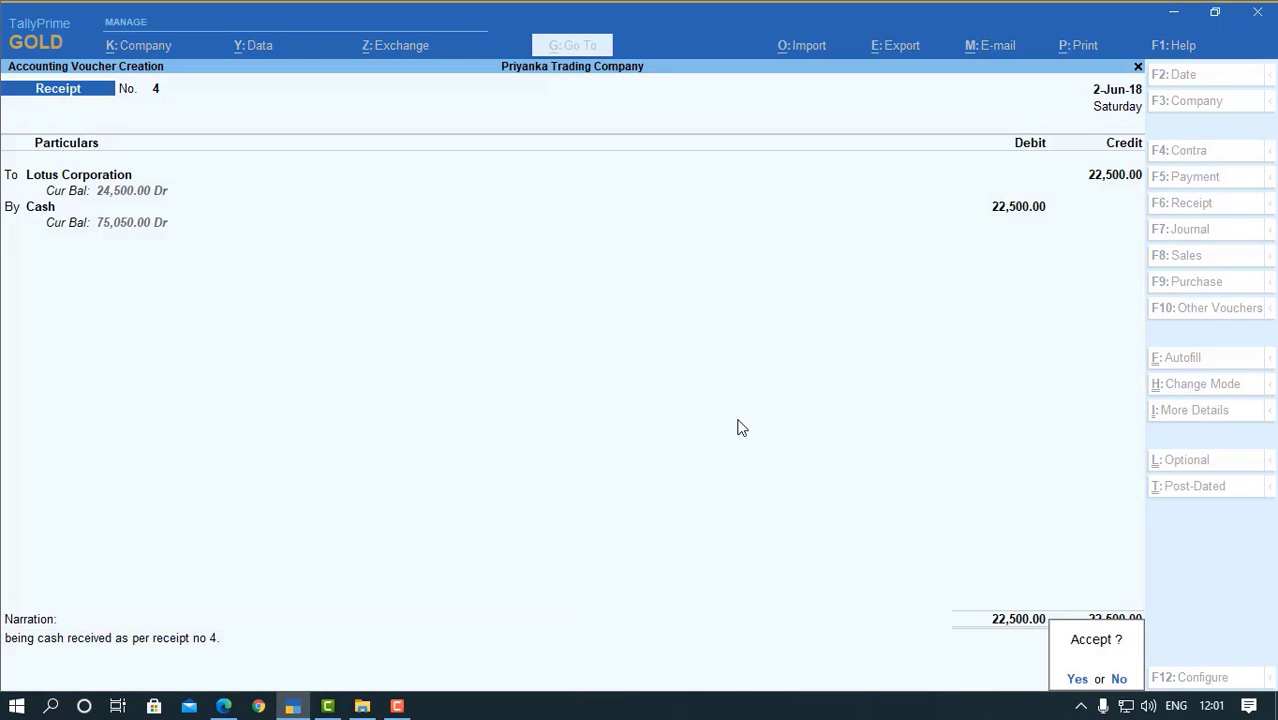
{"action": "key", "text": "Return"}
- Date the next receipt voucher 1.6 and credit M M Corporation with 32000
{"action": "key", "text": "F2"}
{"action": "type", "text": "1."}
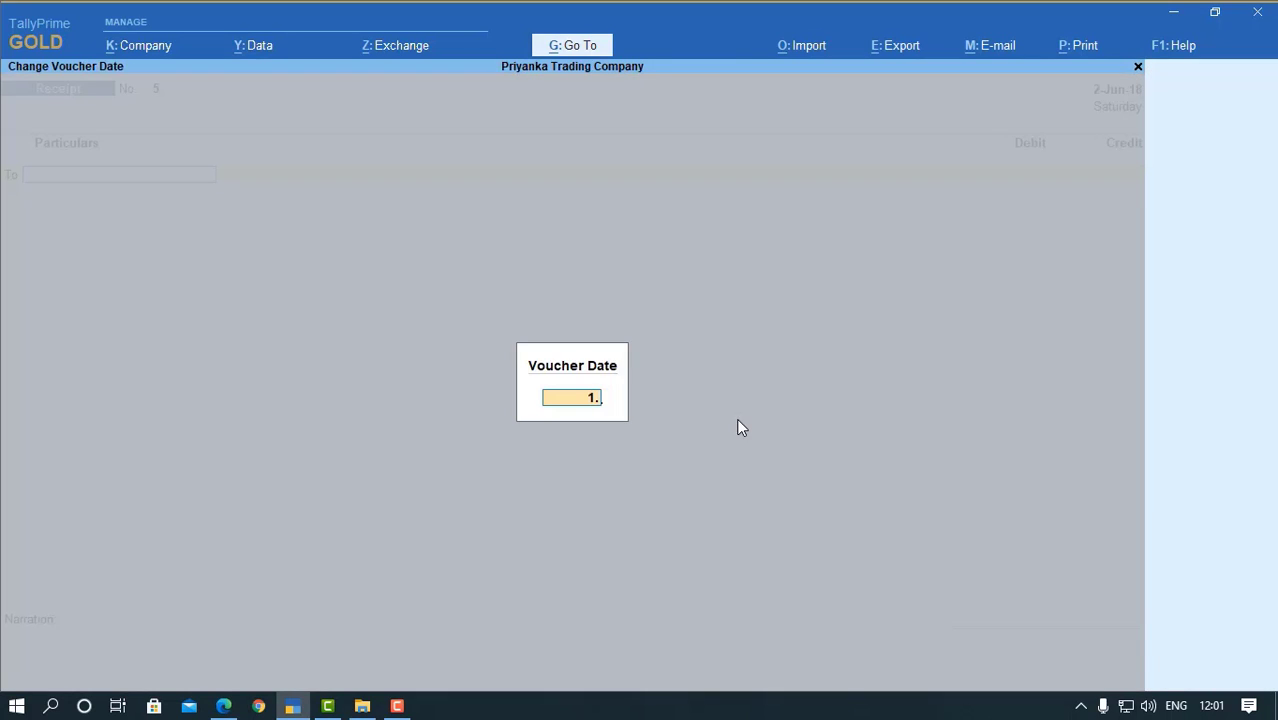
{"action": "type", "text": "6"}
{"action": "key", "text": "Return"}
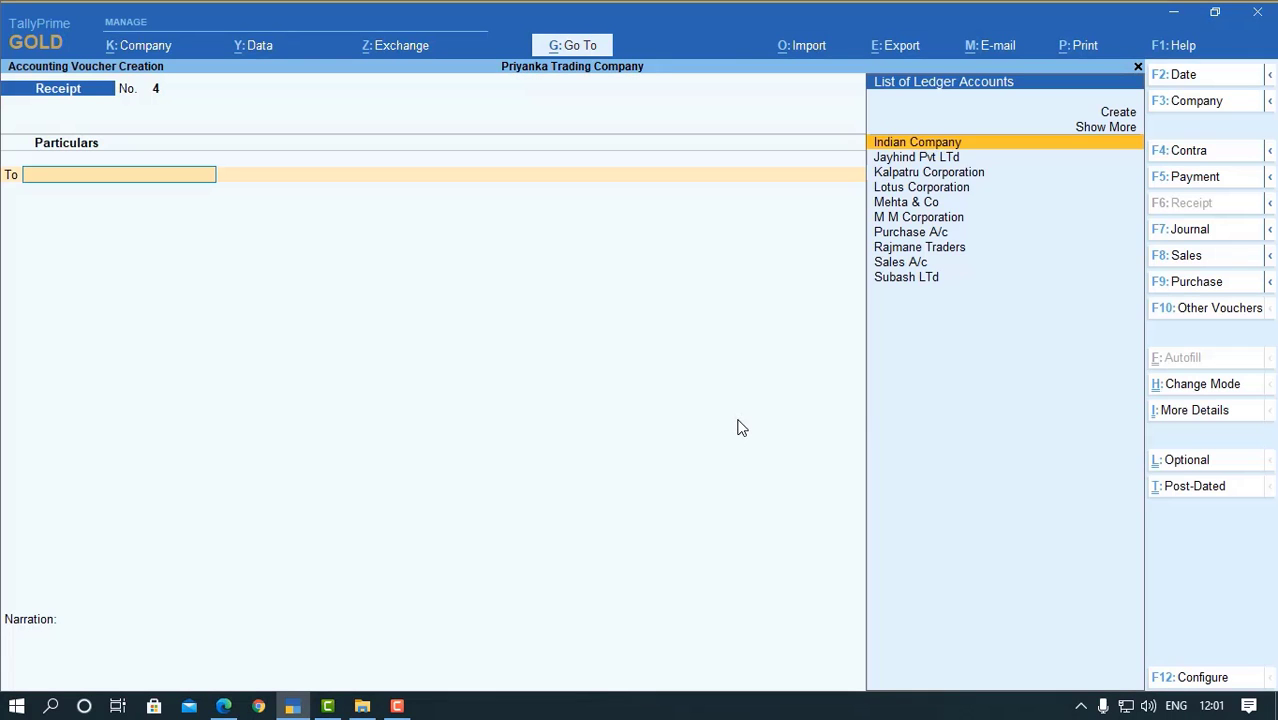
{"action": "type", "text": "Mm"}
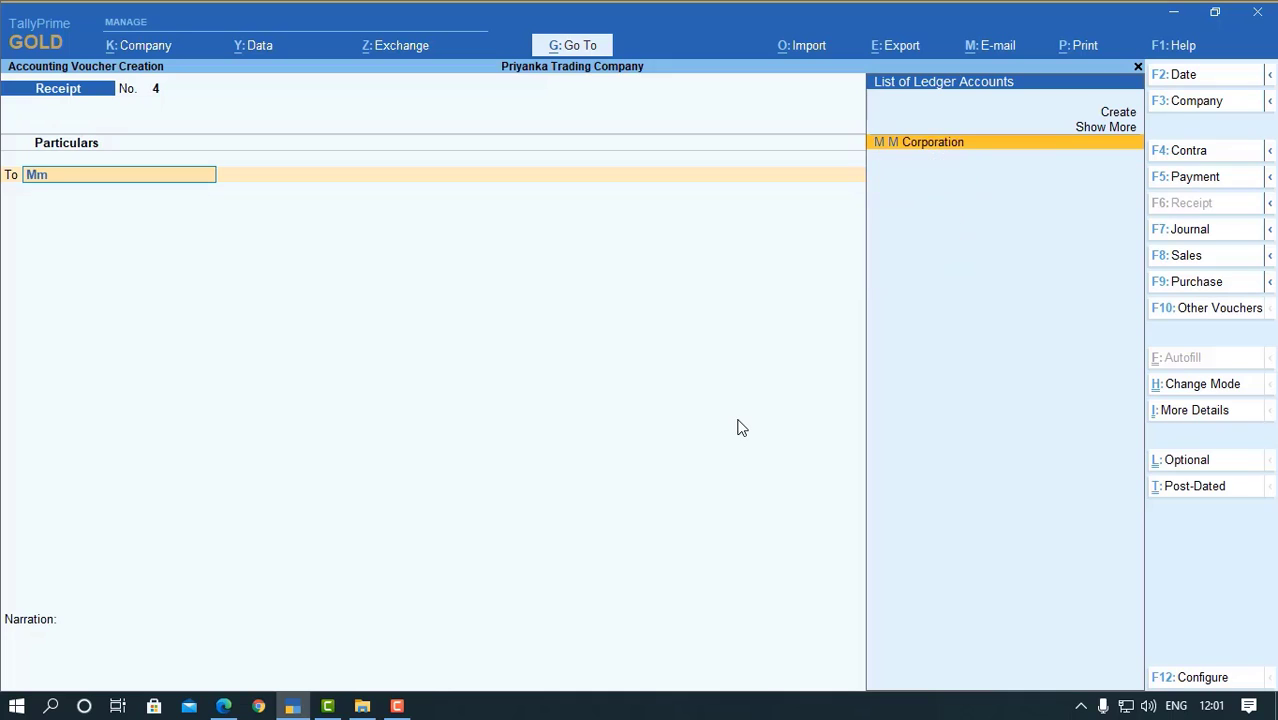
{"action": "key", "text": "Return"}
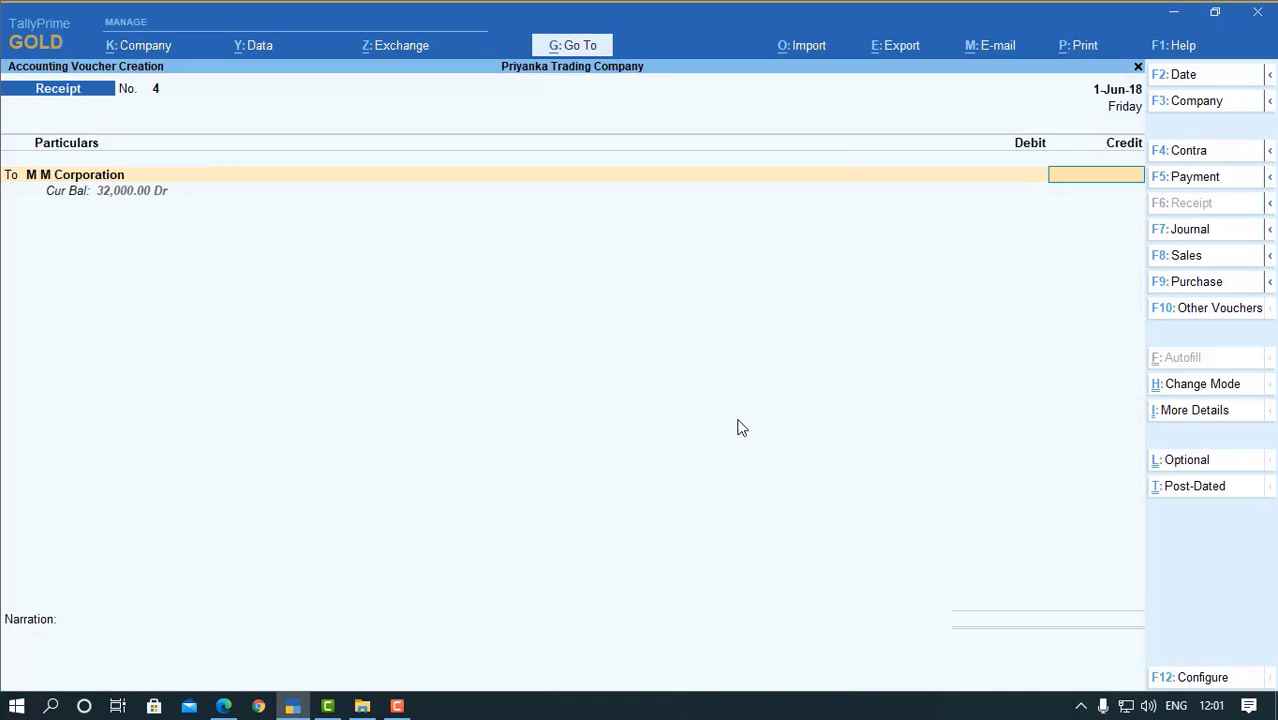
{"action": "type", "text": "32000"}
{"action": "key", "text": "Return"}
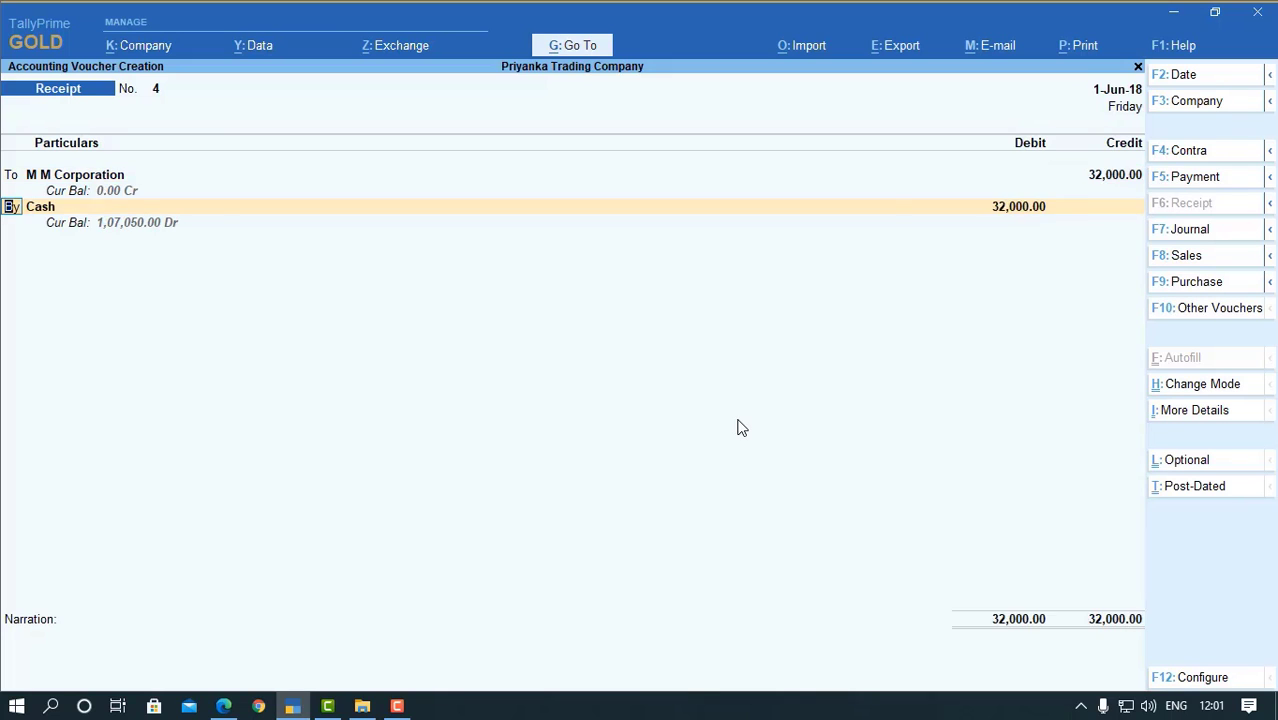
- Accept the Cash debit of 32,000 against the M M Corporation credit
{"action": "key", "text": "Return"}
{"action": "key", "text": "Return"}
{"action": "key", "text": "Return"}
- Reuse the last narration, change it to "being cash received as per receipt no 5.", and save the voucher
{"action": "key", "text": "ctrl+r"}
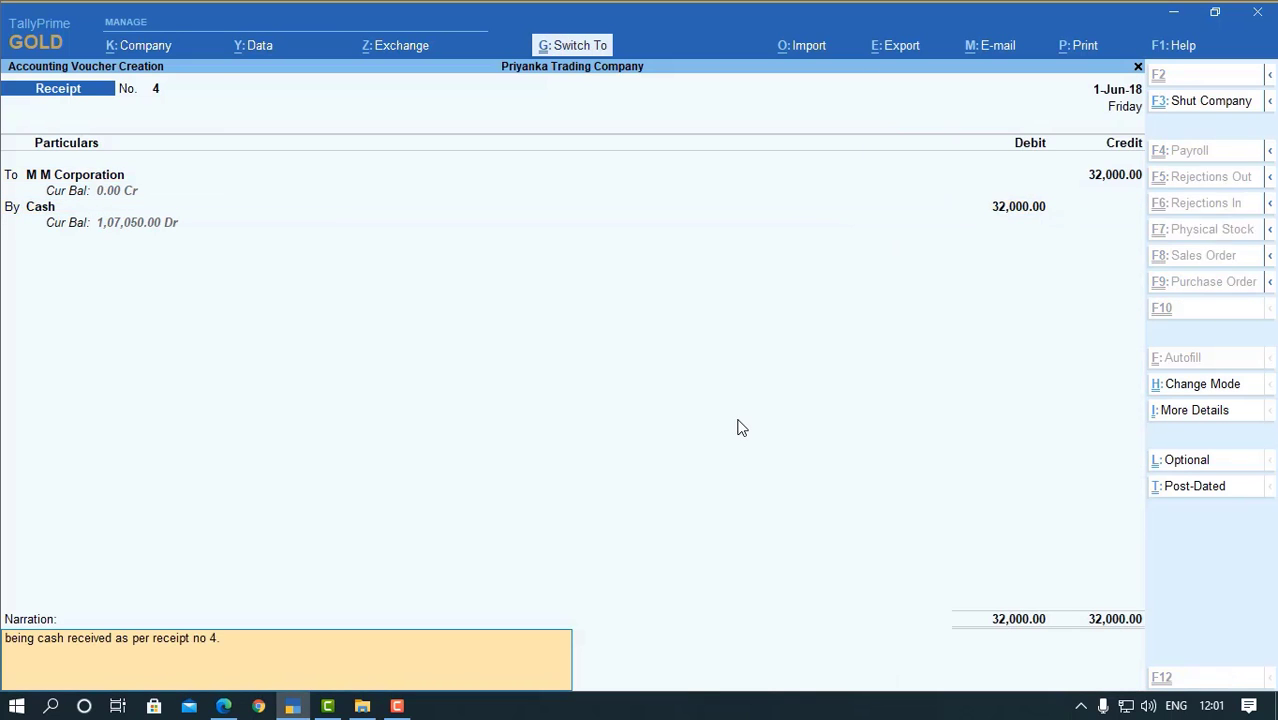
{"action": "key", "text": "BackSpace"}
{"action": "key", "text": "Return"}
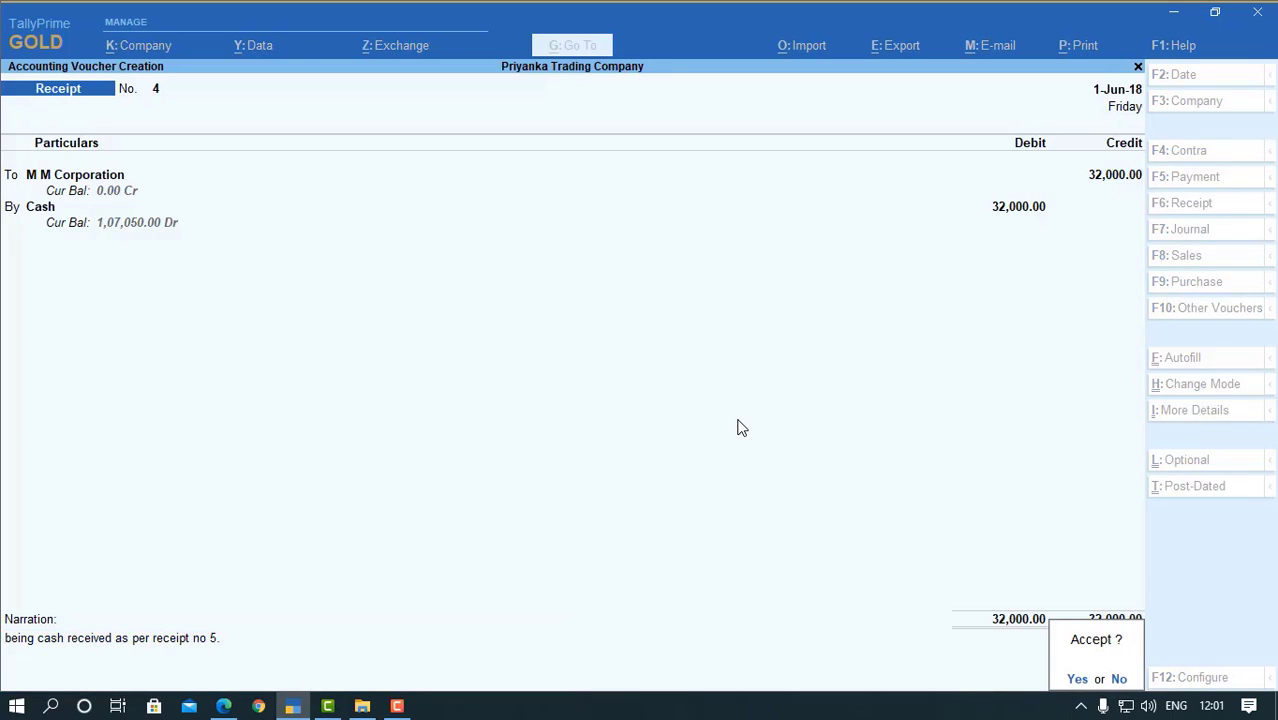
{"action": "key", "text": "Return"}
- Set the date of the next receipt voucher to 2.6
{"action": "key", "text": "F2"}
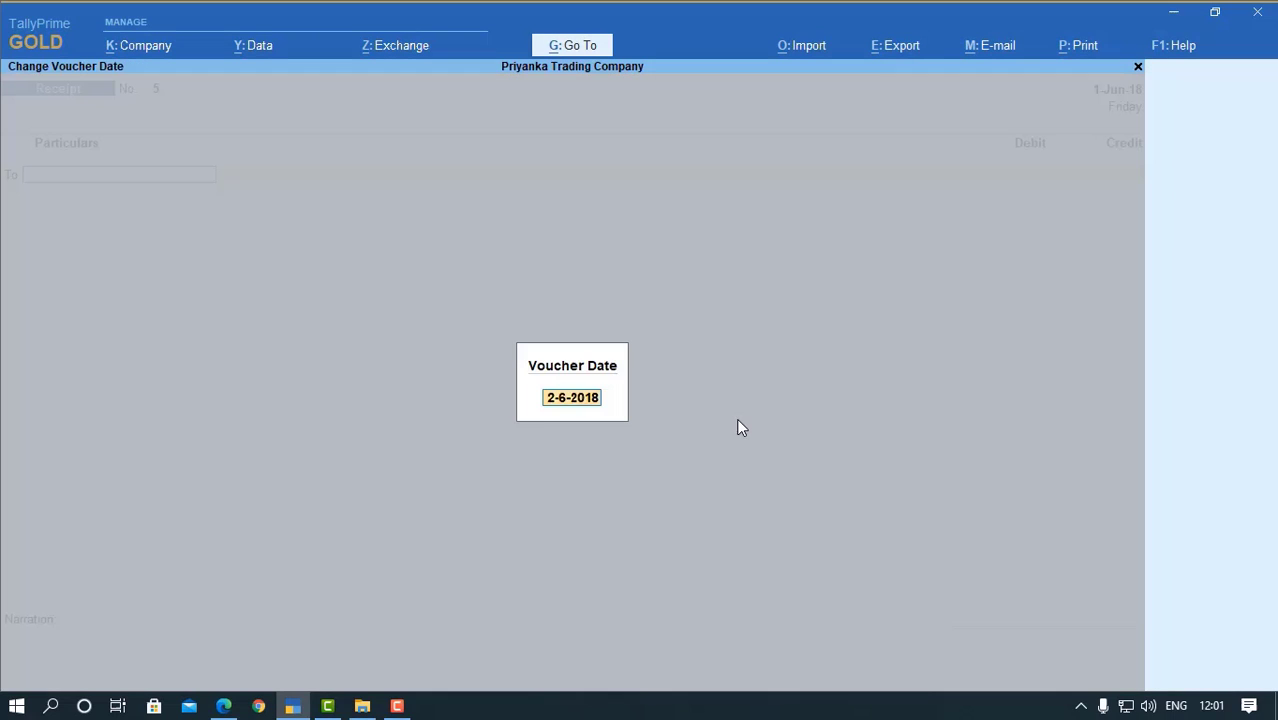
{"action": "type", "text": "2.6"}
{"action": "key", "text": "Return"}
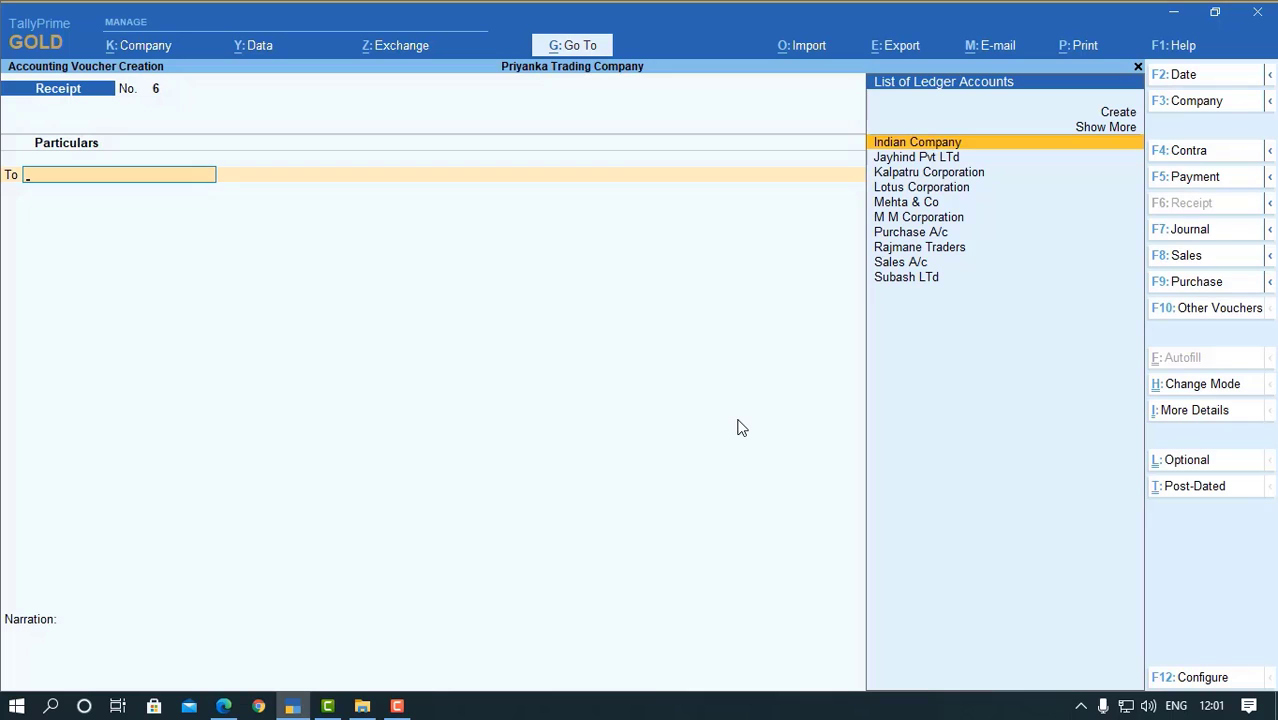
- Credit Subash LTd with 12560 in the receipt voucher and accept the matching Cash debit
{"action": "type", "text": "Su"}
{"action": "key", "text": "Return"}
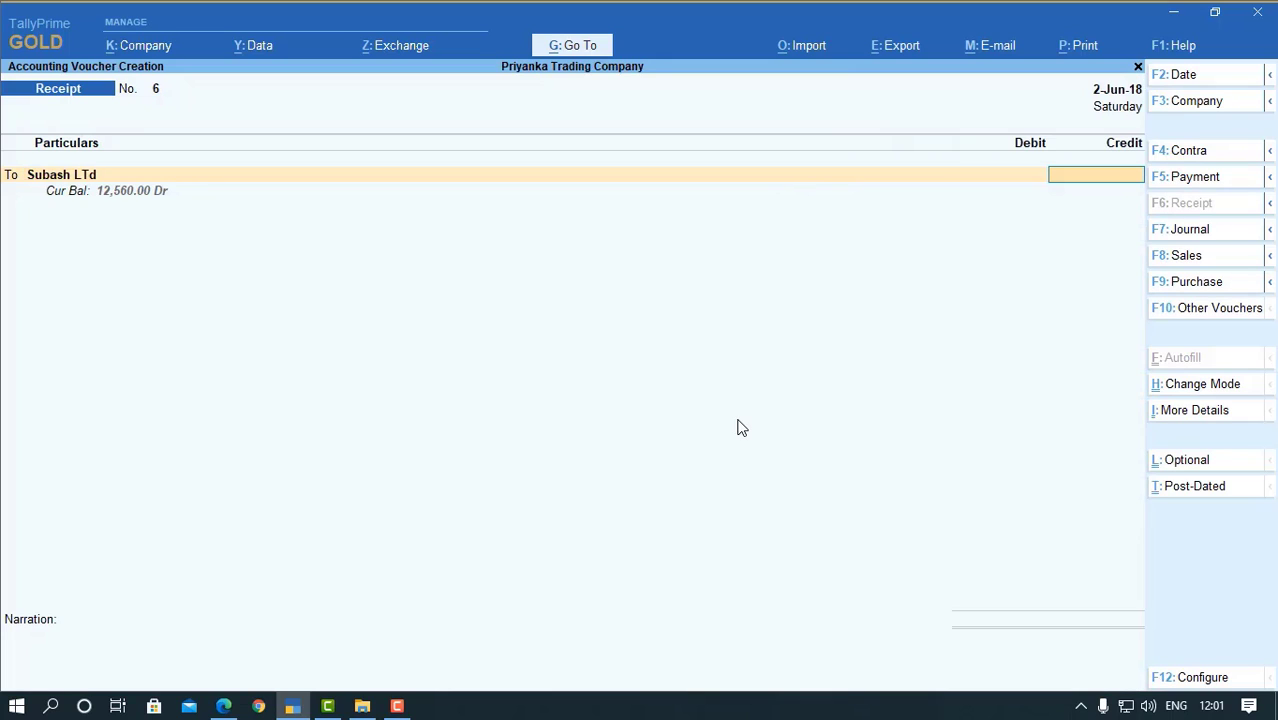
{"action": "type", "text": "12560"}
{"action": "key", "text": "Return"}
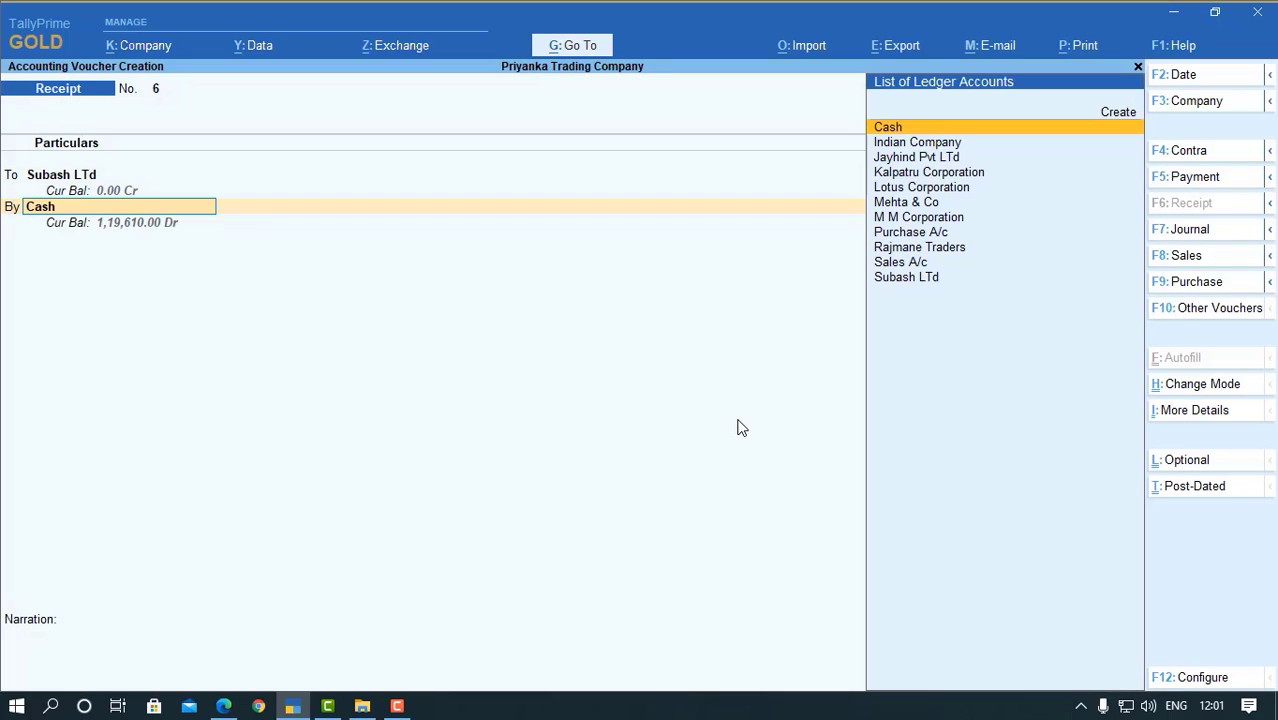
{"action": "key", "text": "Return"}
{"action": "key", "text": "Return"}
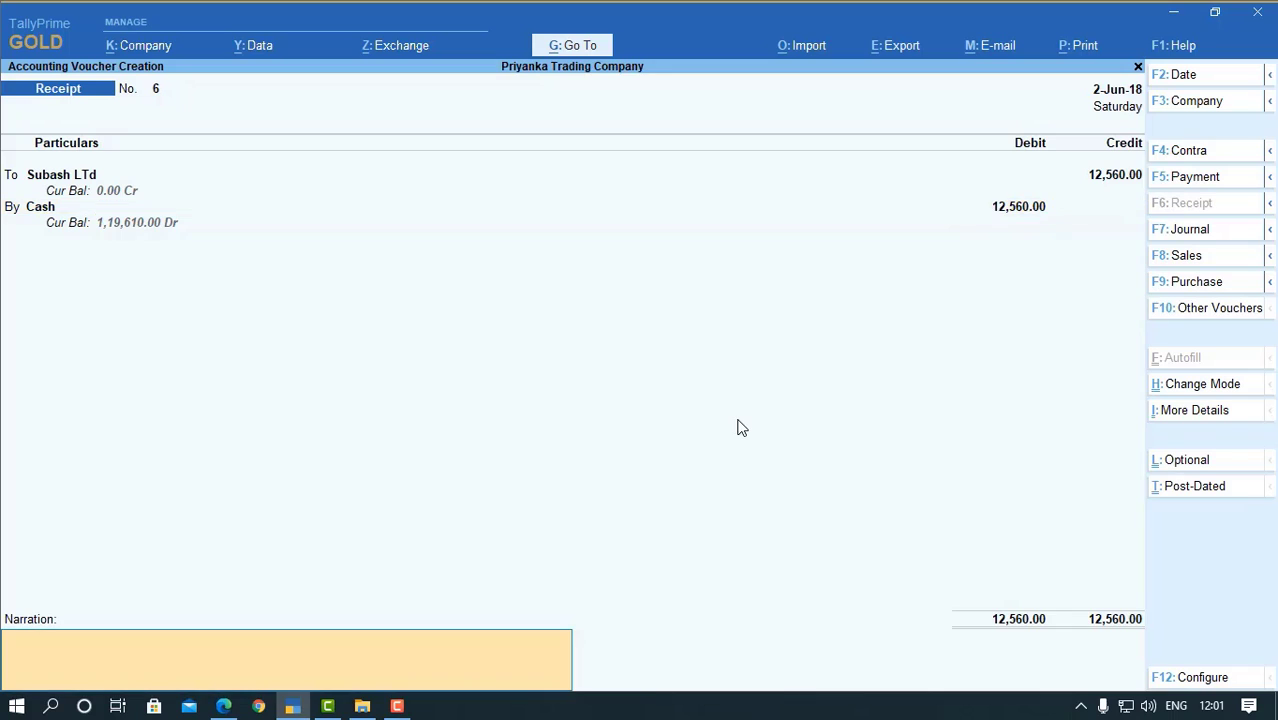
- Reuse the last narration, change it to "being cash received as per receipt no 6", and save the voucher
{"action": "key", "text": "ctrl+alt+v"}
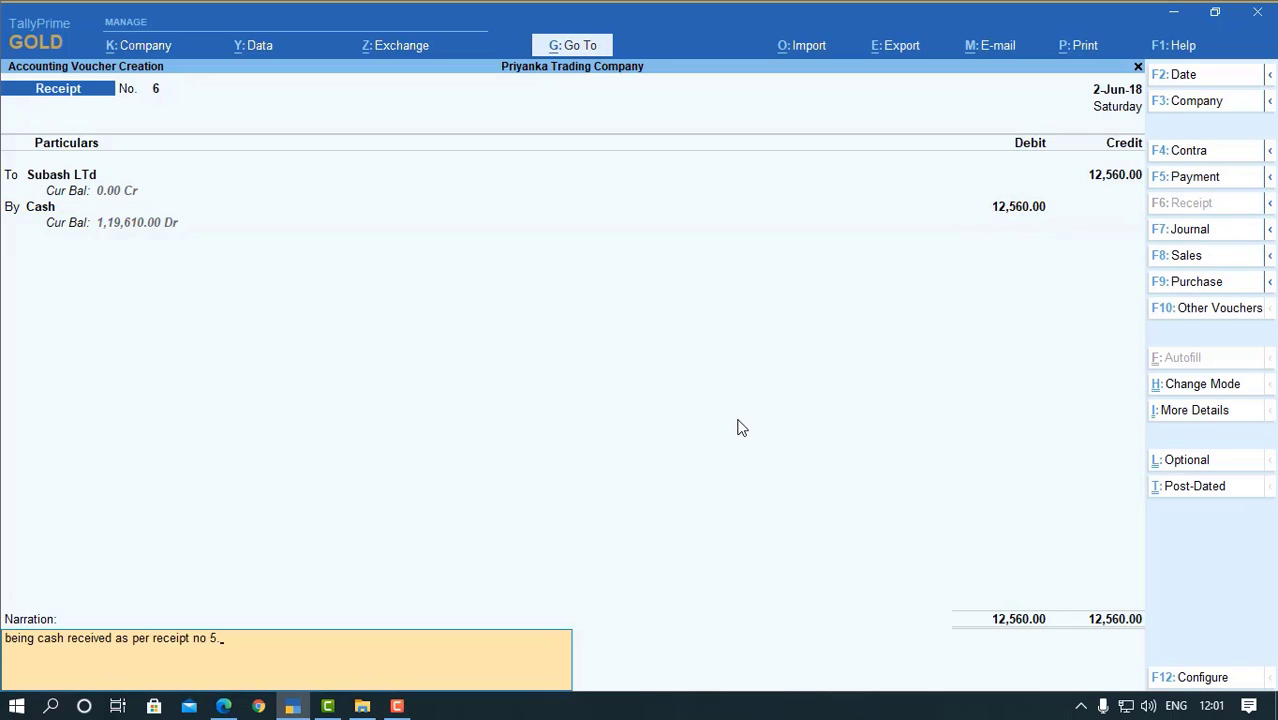
{"action": "key", "text": "BackSpace"}
{"action": "type", "text": "6"}
{"action": "key", "text": "Return"}
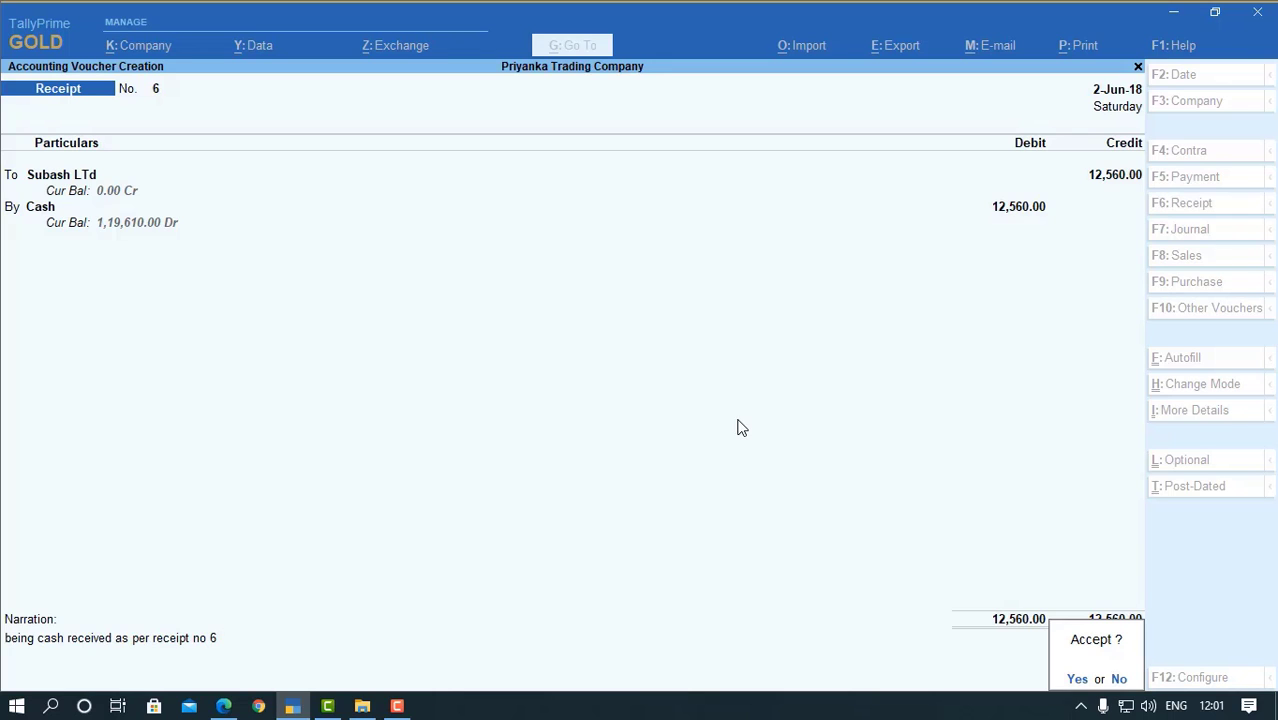
{"action": "key", "text": "Return"}
- Date the next receipt voucher 1-Jul-18 and credit Mehta & Co with 14890 against Cash
{"action": "key", "text": "F2"}
{"action": "type", "text": "1."}
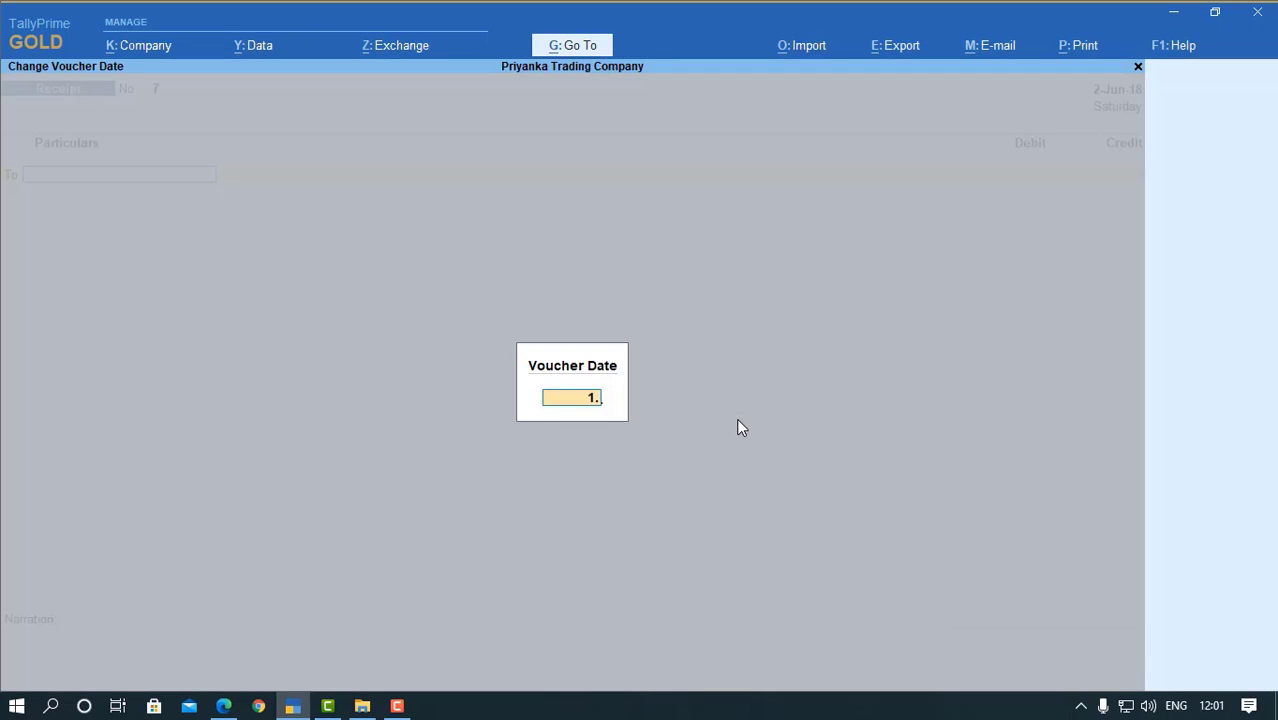
{"action": "key", "text": "Return"}
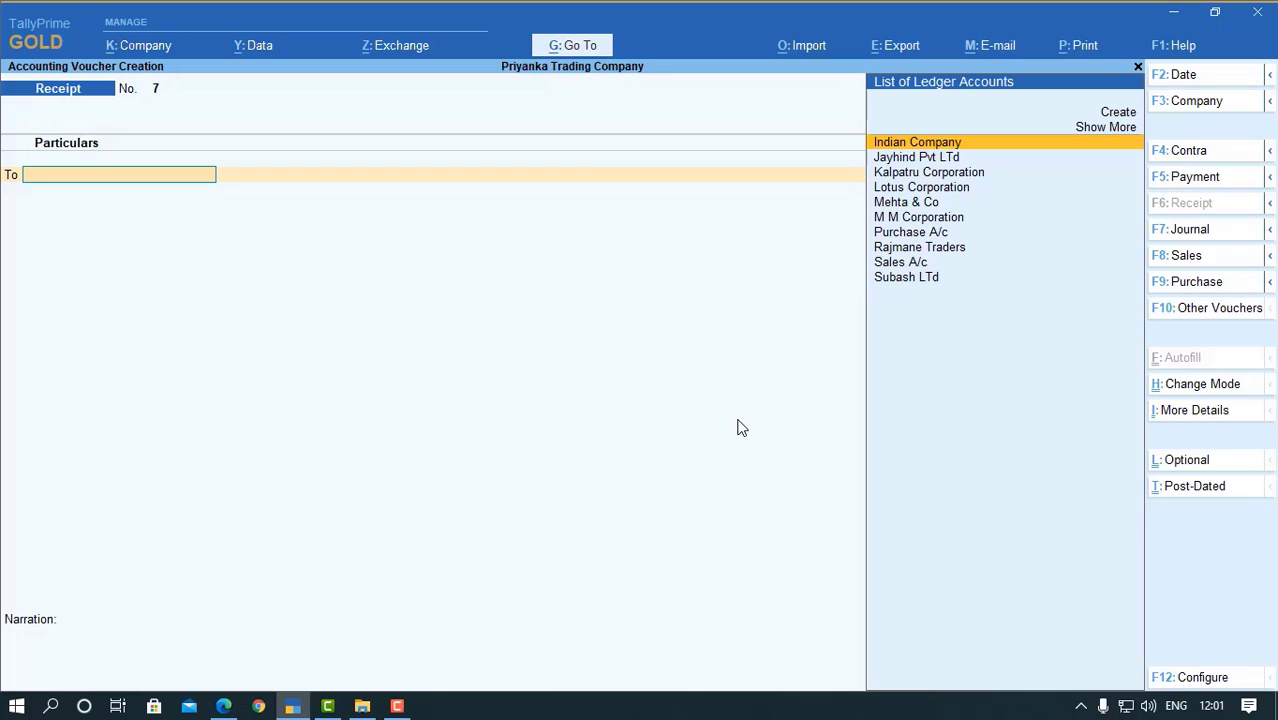
{"action": "type", "text": "Me"}
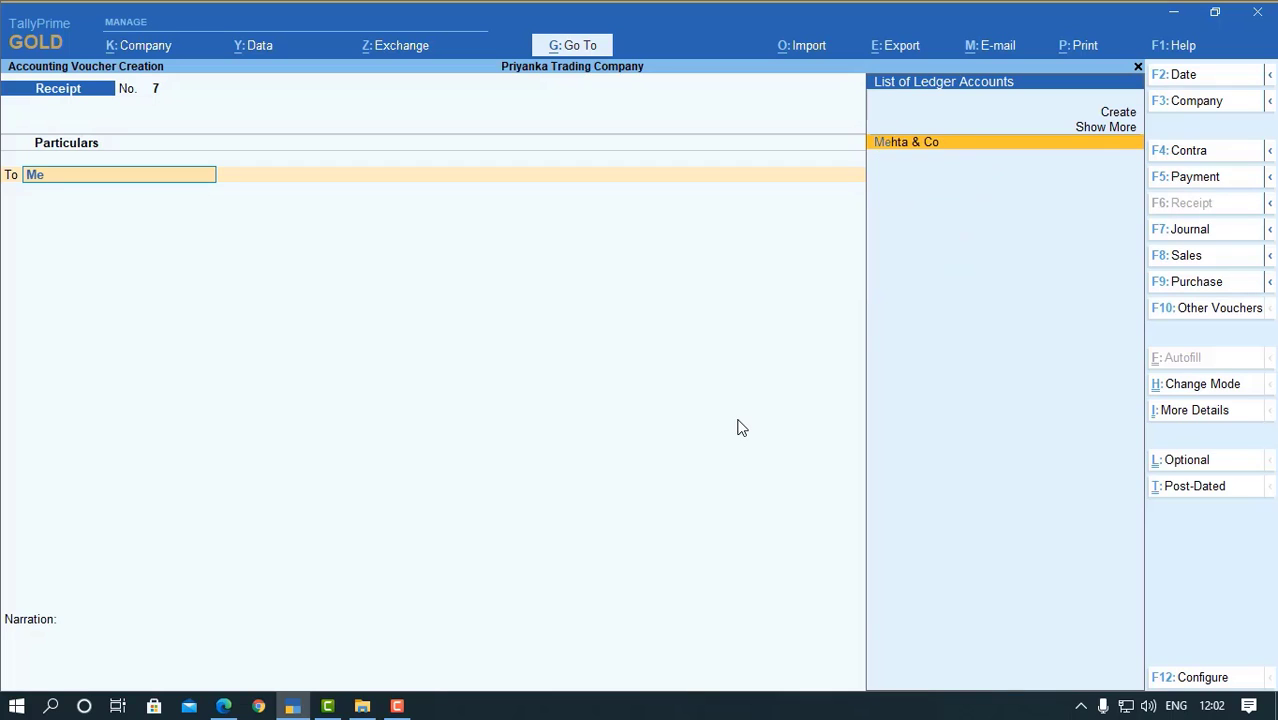
{"action": "key", "text": "Return"}
{"action": "type", "text": "14890"}
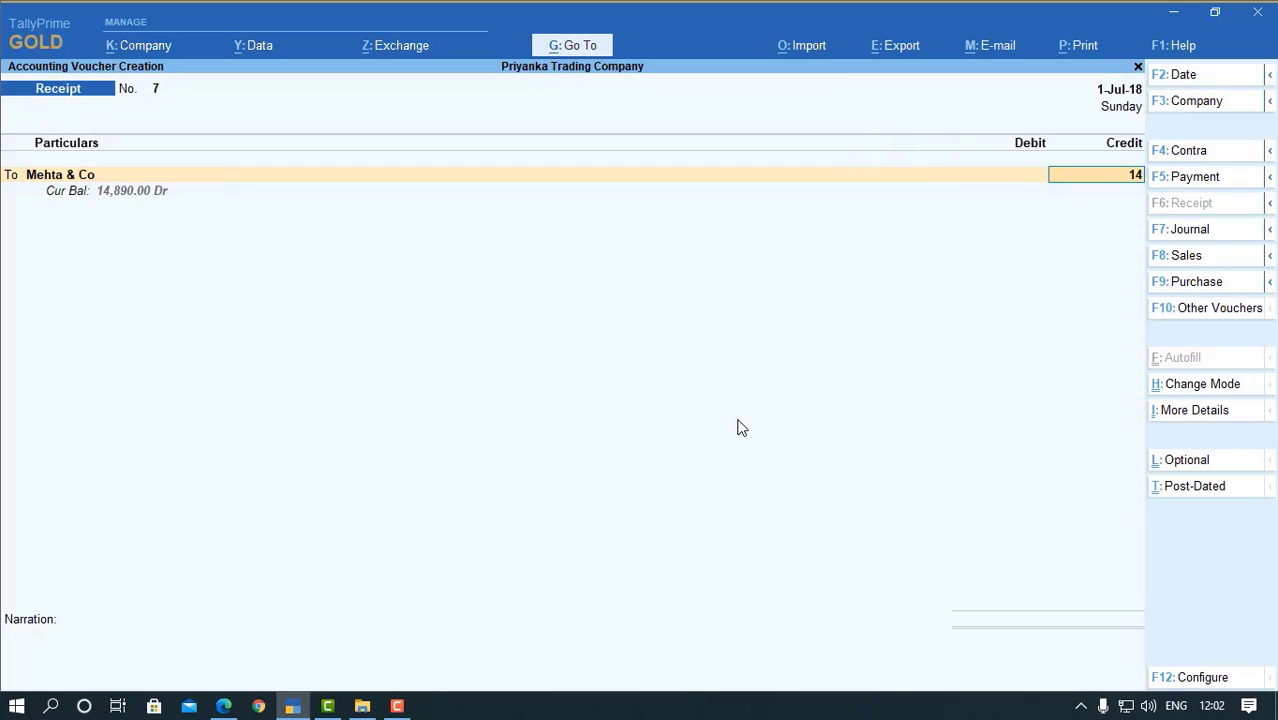
{"action": "key", "text": "Return"}
{"action": "key", "text": "Return"}
{"action": "key", "text": "Return"}
{"action": "key", "text": "Return"}
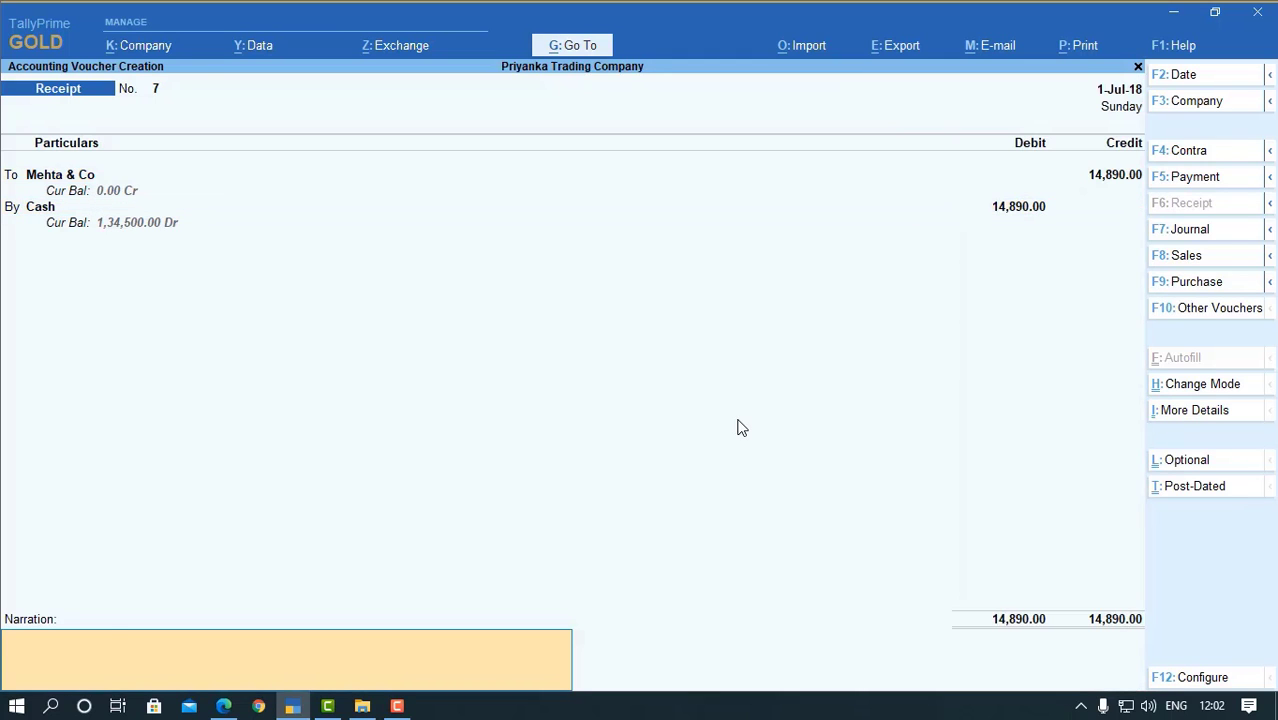
- Reuse the last narration, change it to "being cash received as per receipt no7.", and save the Mehta & Co voucher
{"action": "type", "text": "being cash received as per receipt no 6"}
{"action": "key", "text": "BackSpace"}
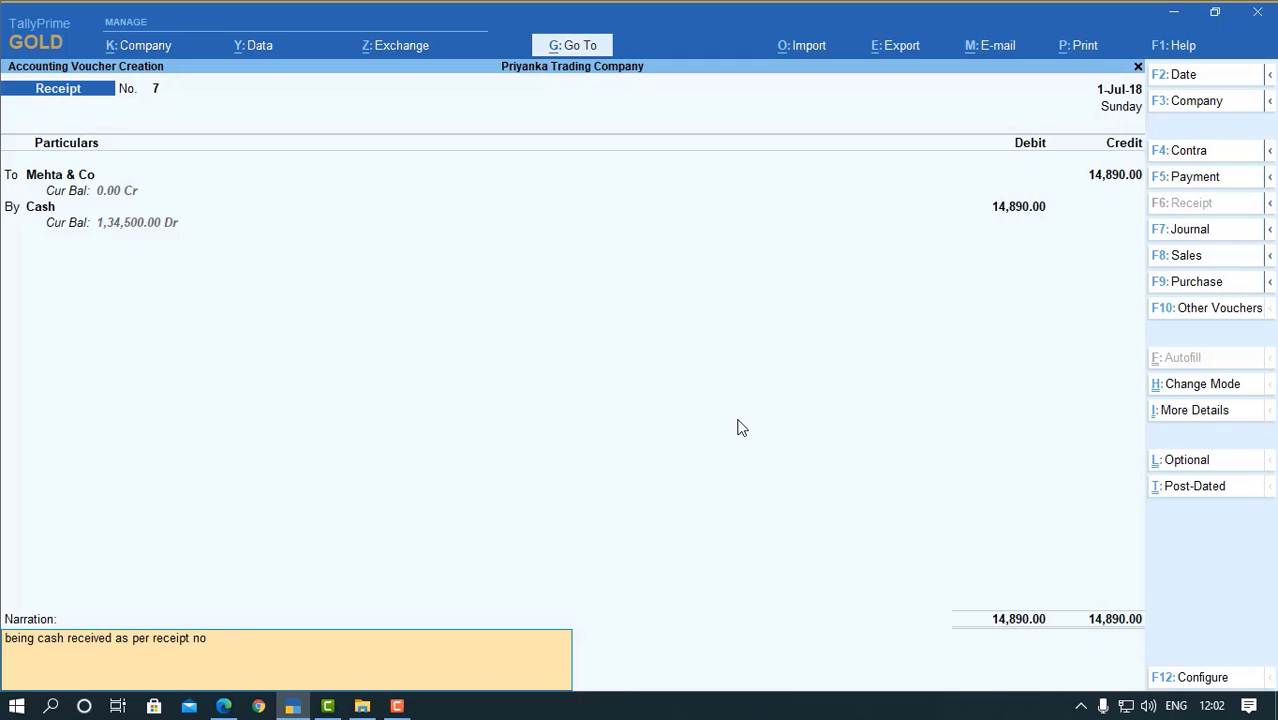
{"action": "key", "text": "Return"}
{"action": "key", "text": "Return"}
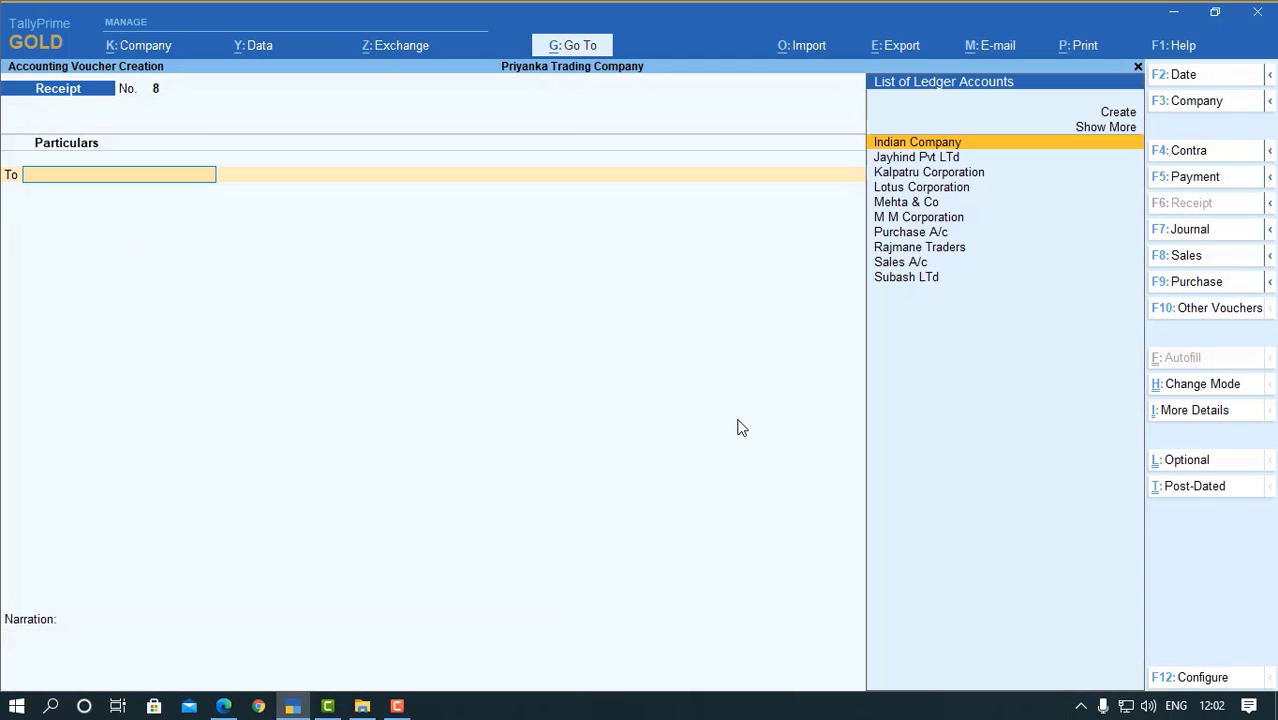
- Date the next receipt voucher 2.8 and credit Lotus Corporation with 24500 against Cash
{"action": "key", "text": "F2"}
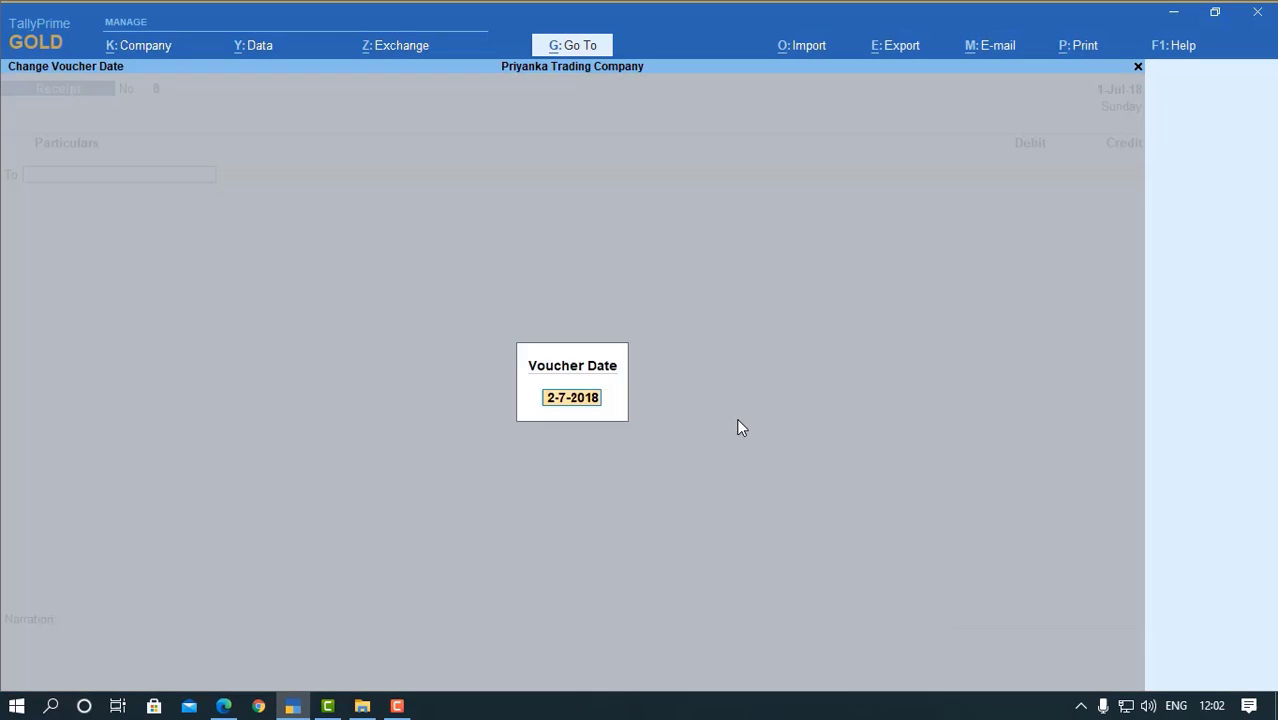
{"action": "type", "text": "2.8"}
{"action": "key", "text": "Return"}
{"action": "type", "text": "lo"}
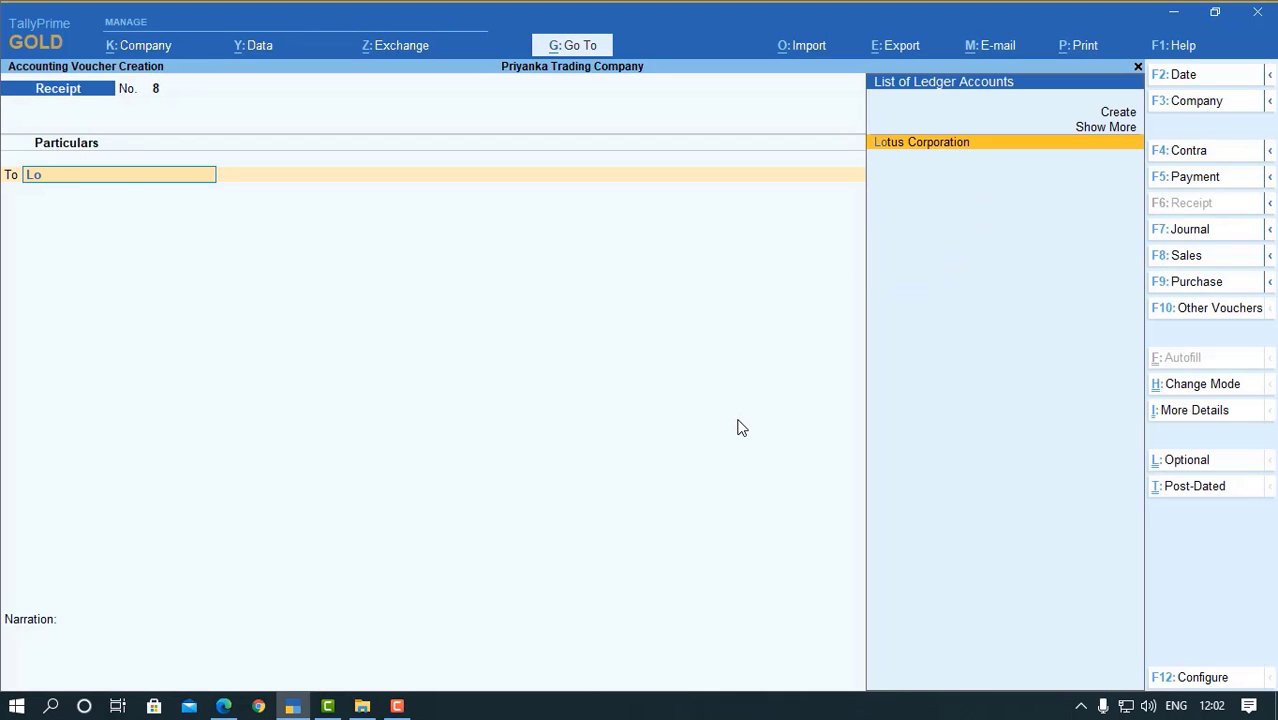
{"action": "key", "text": "Return"}
{"action": "type", "text": "24500"}
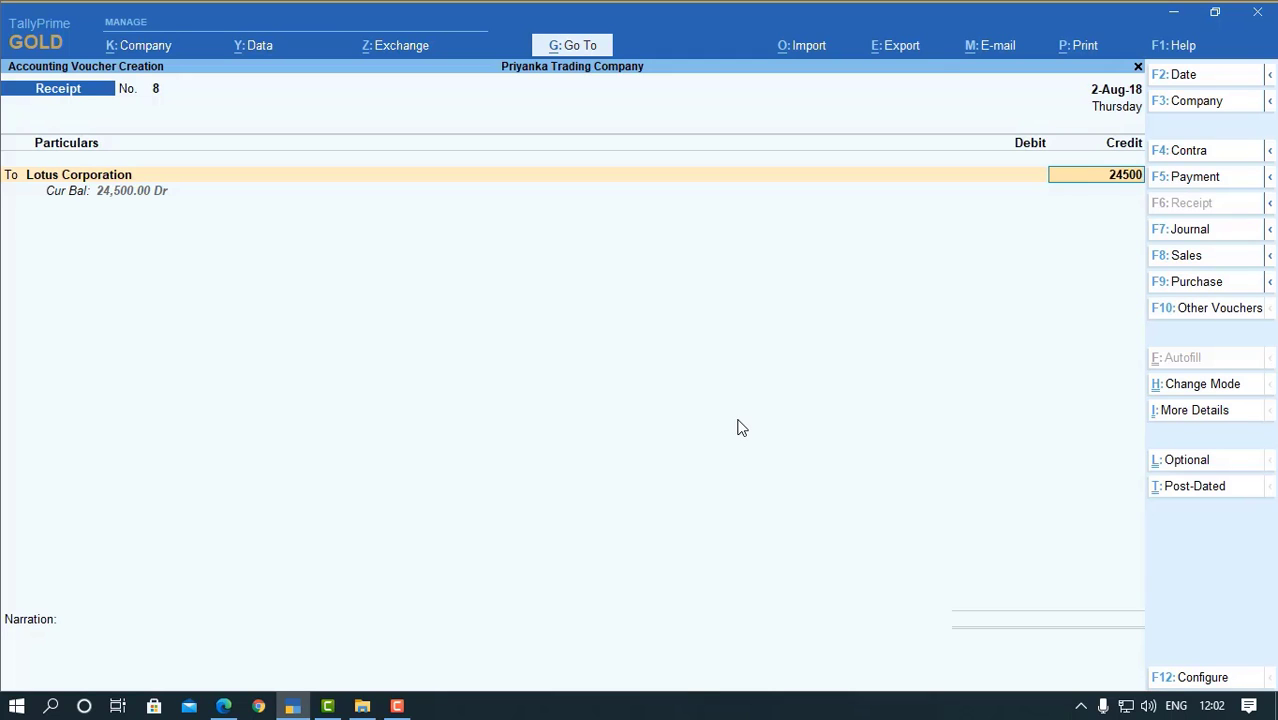
{"action": "key", "text": "Return"}
{"action": "key", "text": "Return"}
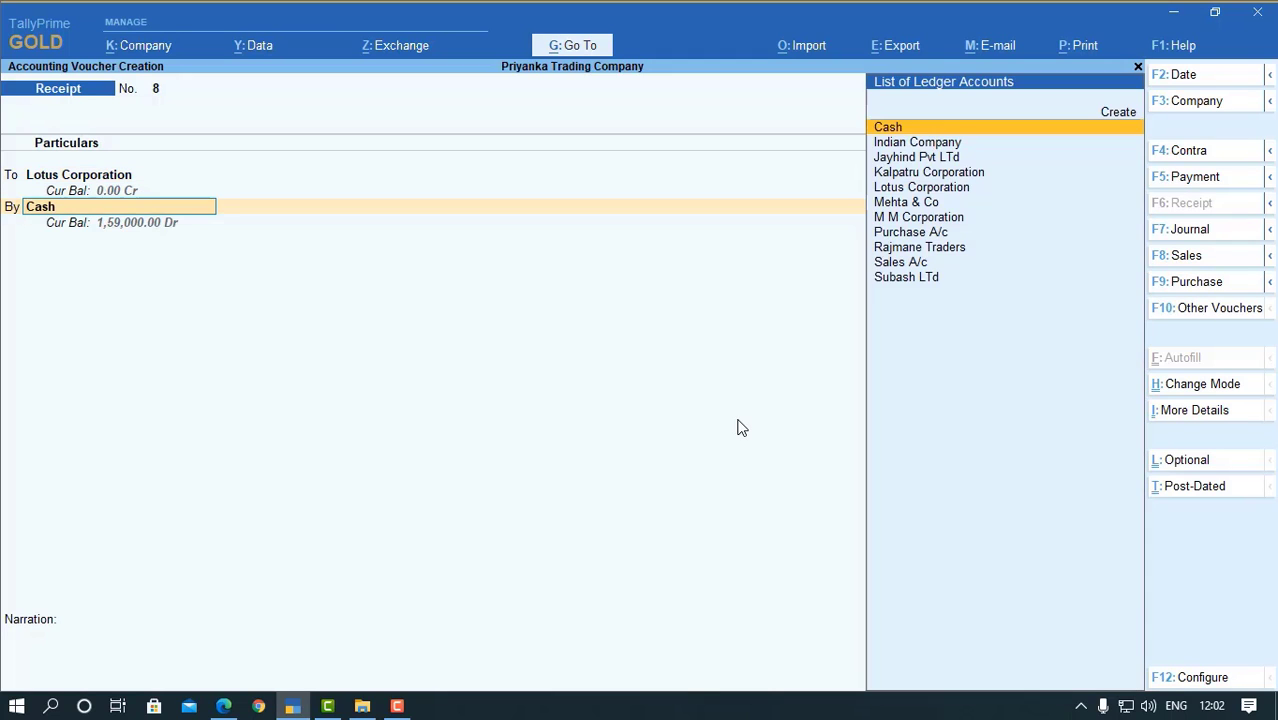
{"action": "key", "text": "Return"}
{"action": "key", "text": "Return"}
- Reuse the last narration, change it to "being cash received as per receipt no8.", and save the Lotus Corporation voucher
{"action": "key", "text": "ctrl+r"}
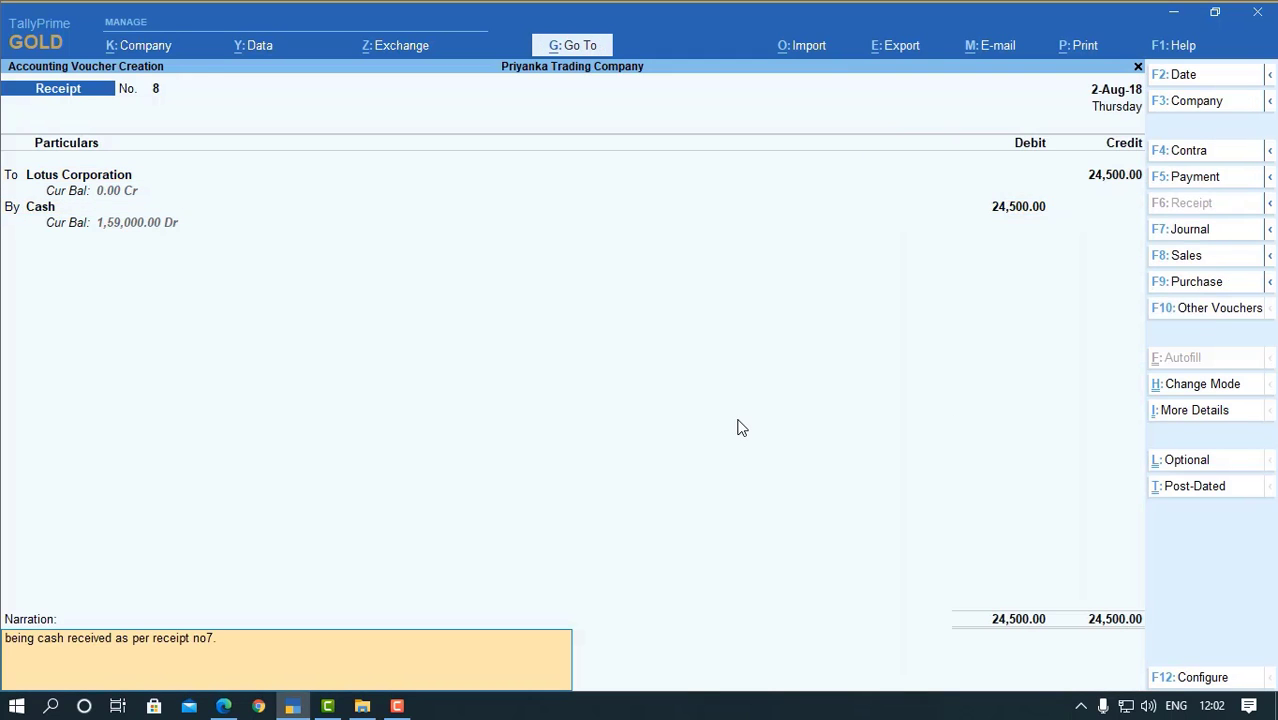
{"action": "key", "text": "BackSpace"}
{"action": "key", "text": "BackSpace"}
{"action": "type", "text": "8."}
{"action": "key", "text": "Return"}
{"action": "key", "text": "Return"}
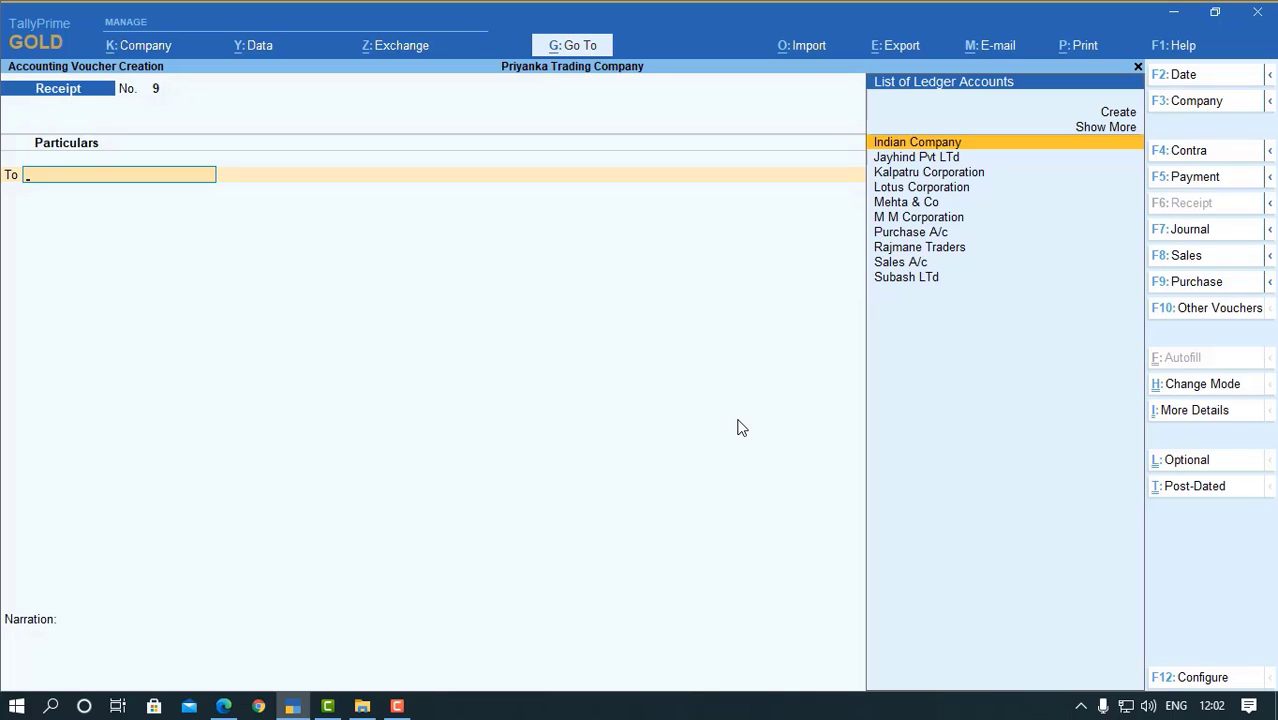
{"action": "key", "text": "Escape"}
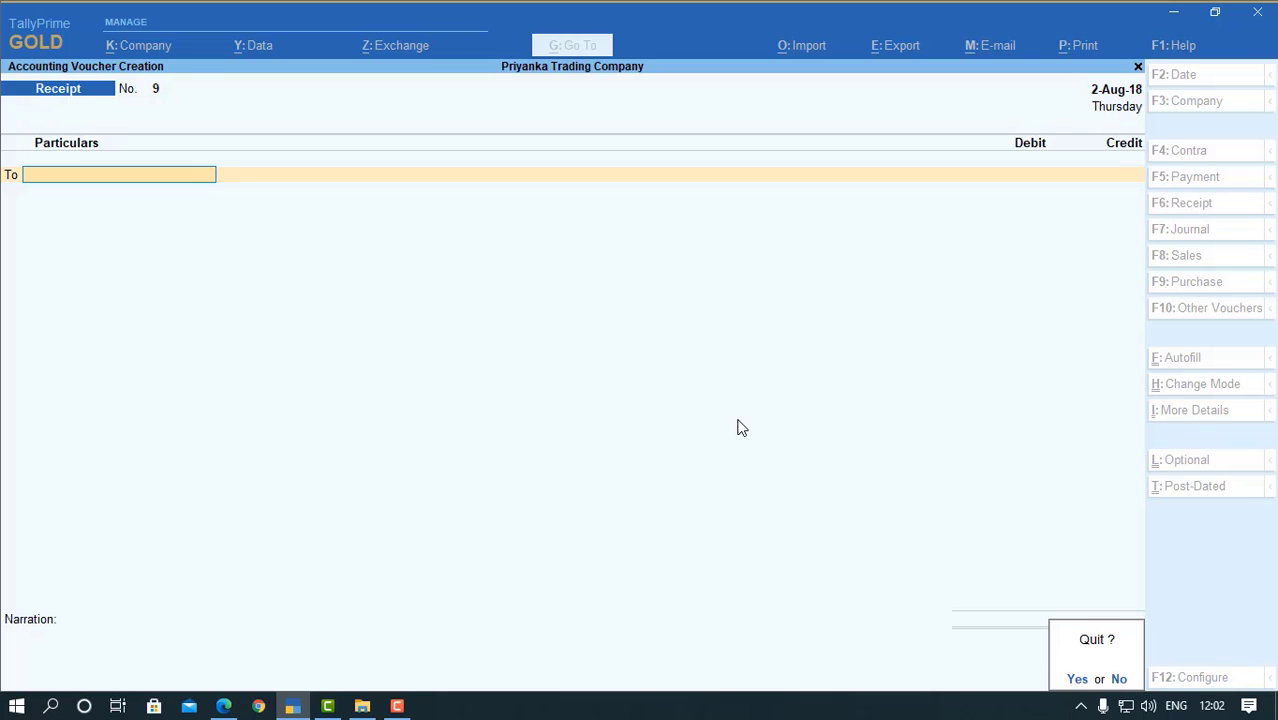
{"action": "key", "text": "n"}
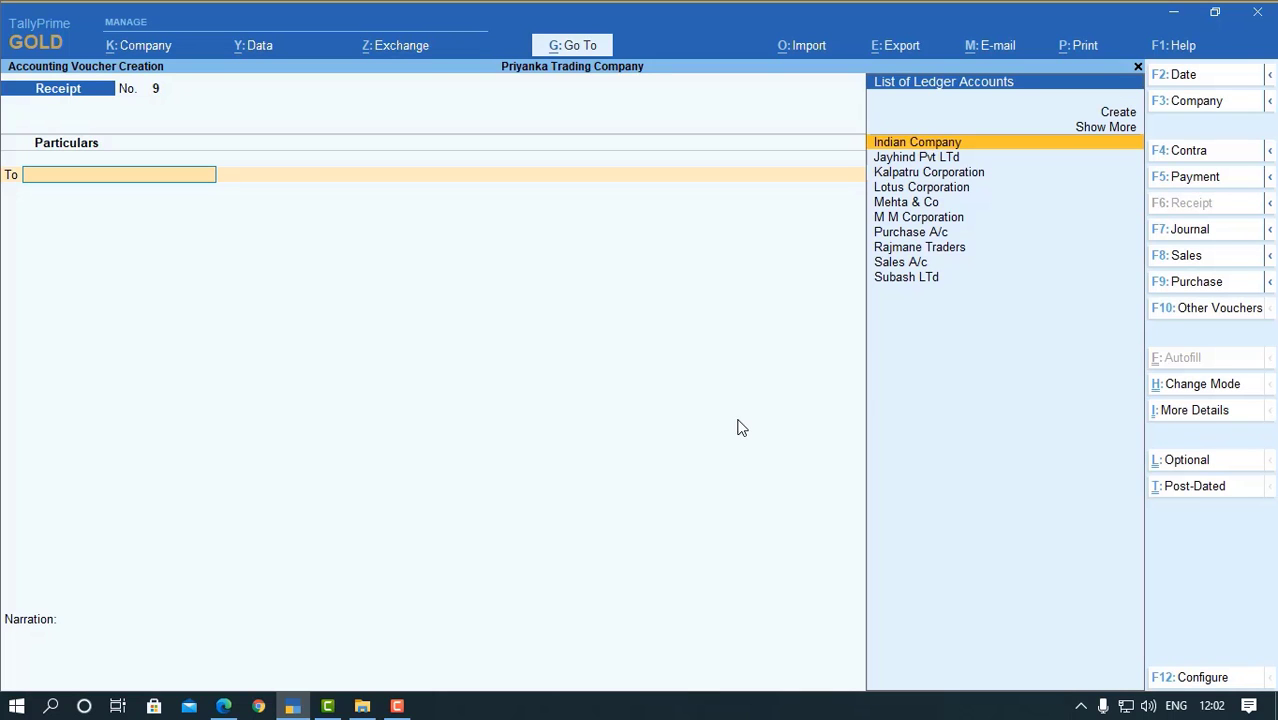
{"action": "key", "text": "ctrl+g"}
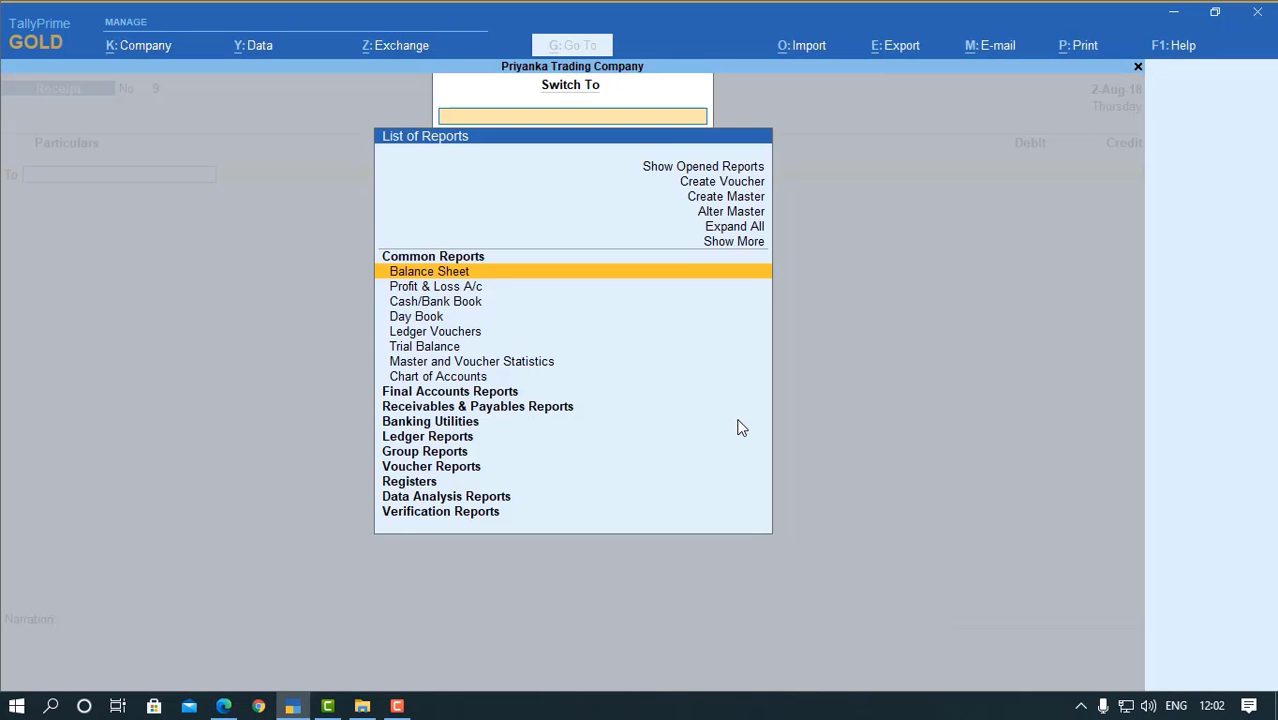
{"action": "key", "text": "Down"}
{"action": "key", "text": "Down"}
{"action": "key", "text": "Escape"}
- Quit receipt voucher entry and open the Ledger Reports group in the list of reports
{"action": "key", "text": "Escape"}
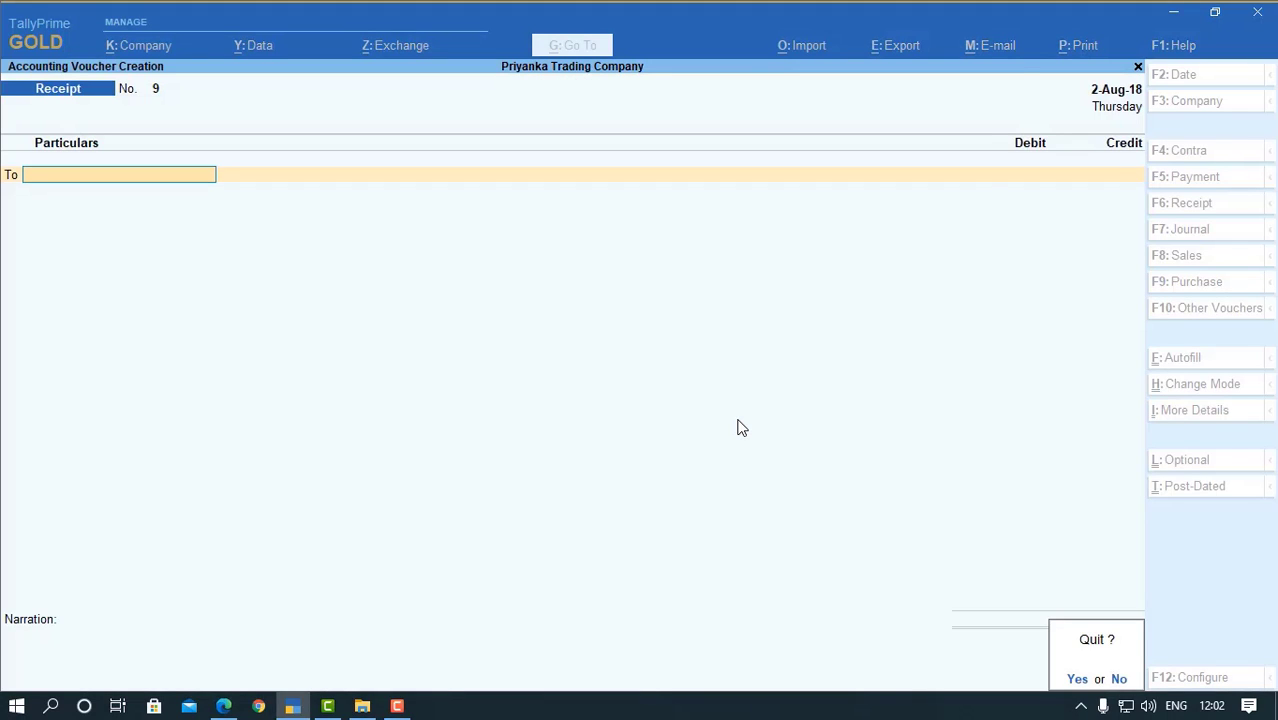
{"action": "key", "text": "y"}
{"action": "key", "text": "ctrl+g"}
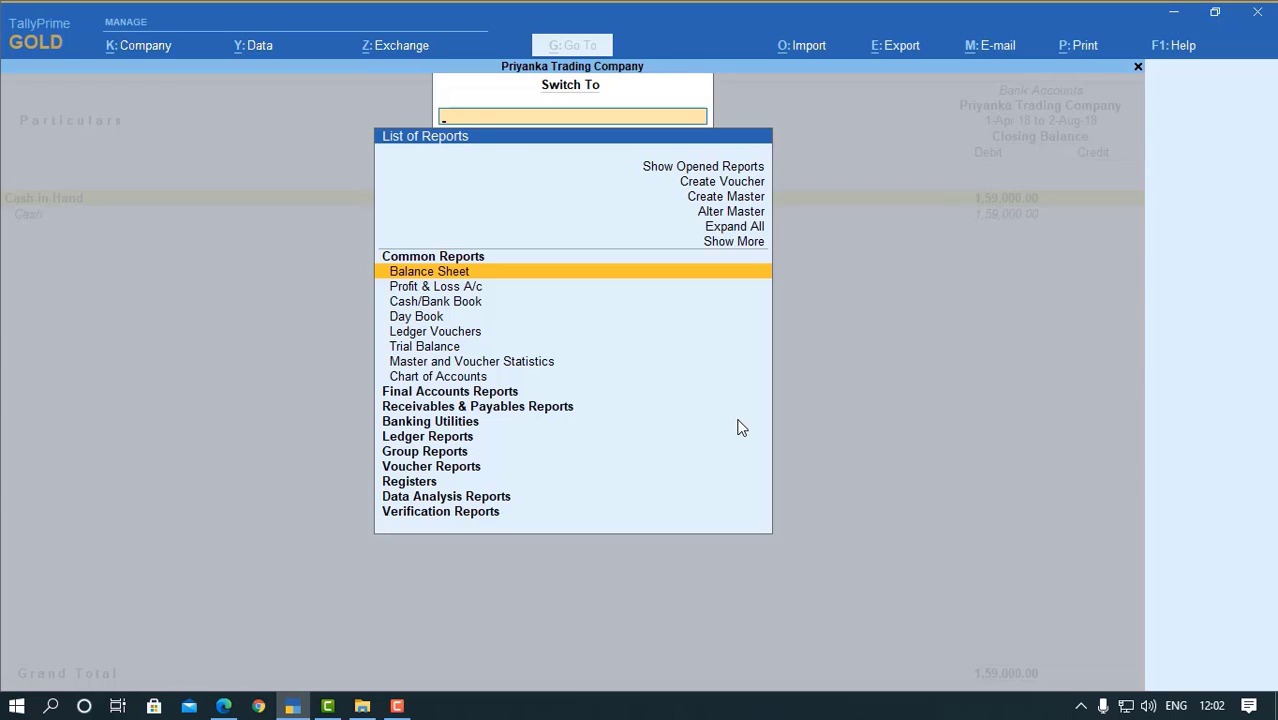
{"action": "key", "text": "Down"}
{"action": "key", "text": "Down"}
{"action": "key", "text": "Down"}
{"action": "key", "text": "Down"}
{"action": "key", "text": "Down"}
{"action": "key", "text": "Down"}
{"action": "key", "text": "Down"}
{"action": "key", "text": "Down"}
{"action": "key", "text": "Down"}
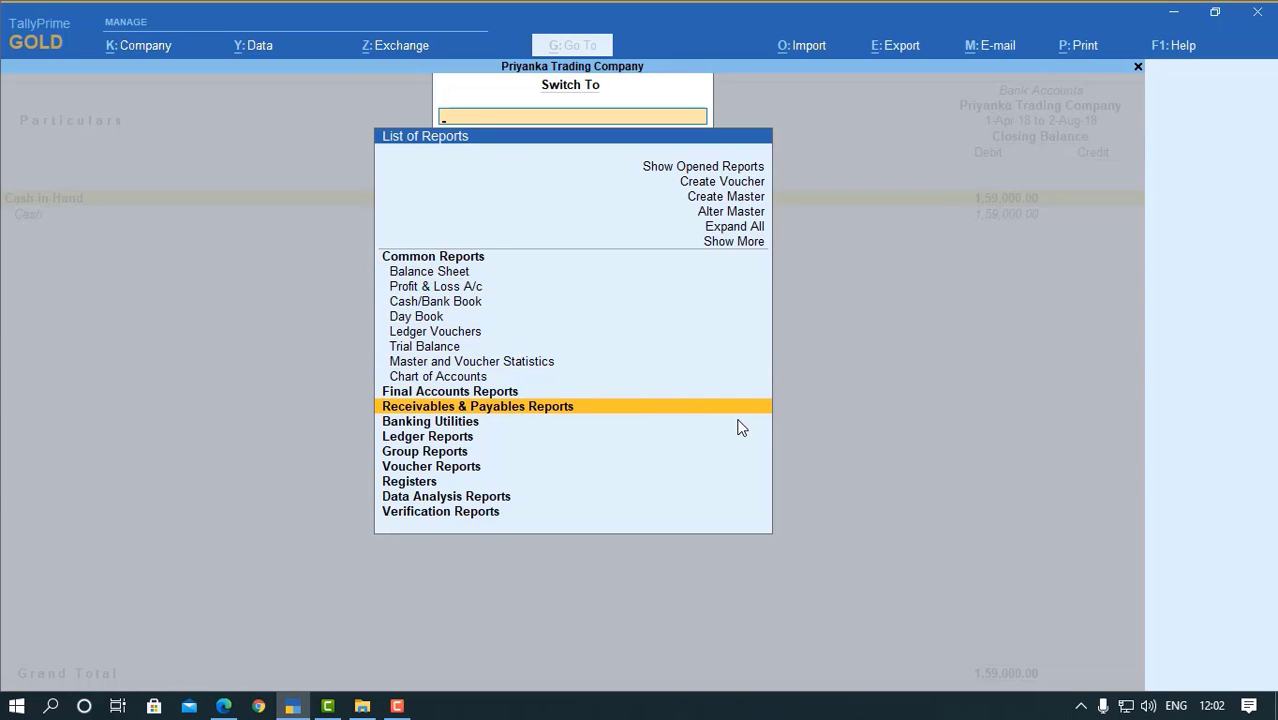
{"action": "key", "text": "Down"}
{"action": "key", "text": "Down"}
{"action": "key", "text": "Down"}
{"action": "key", "text": "Up"}
{"action": "key", "text": "Return"}
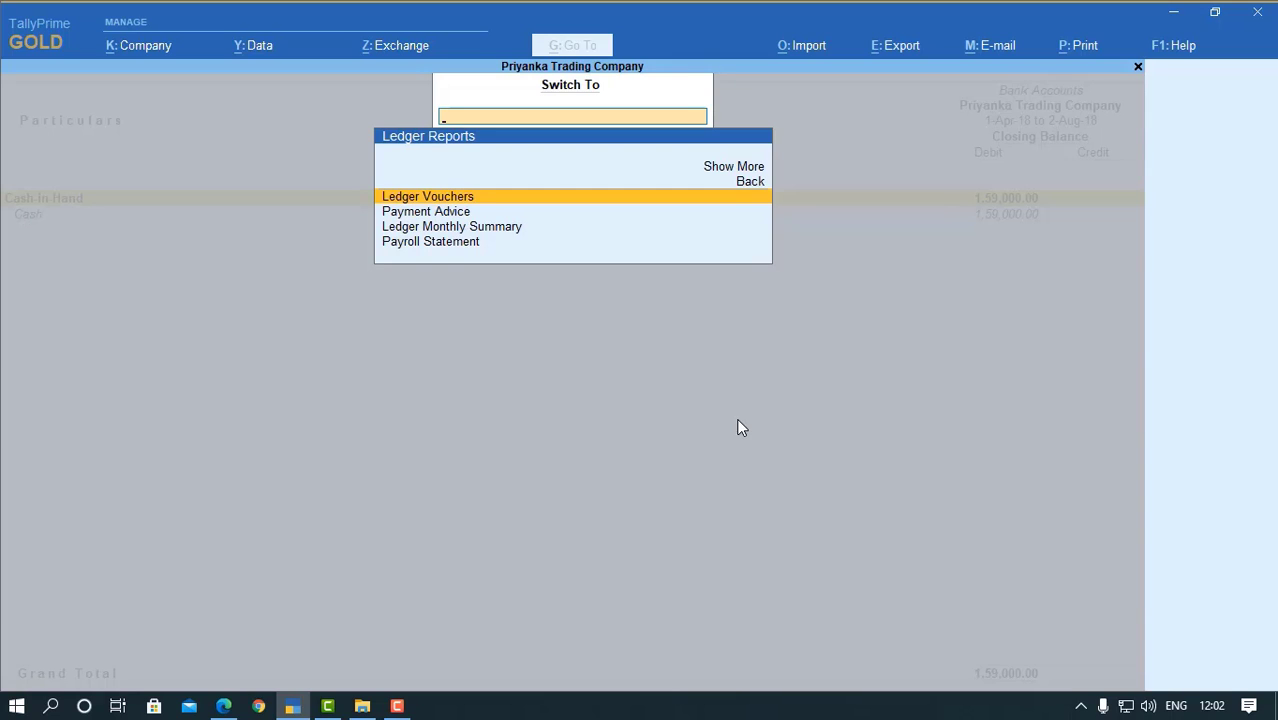
- Open the Ledger Vouchers report for the Cash ledger
{"action": "key", "text": "Up"}
{"action": "key", "text": "Down"}
{"action": "key", "text": "Return"}
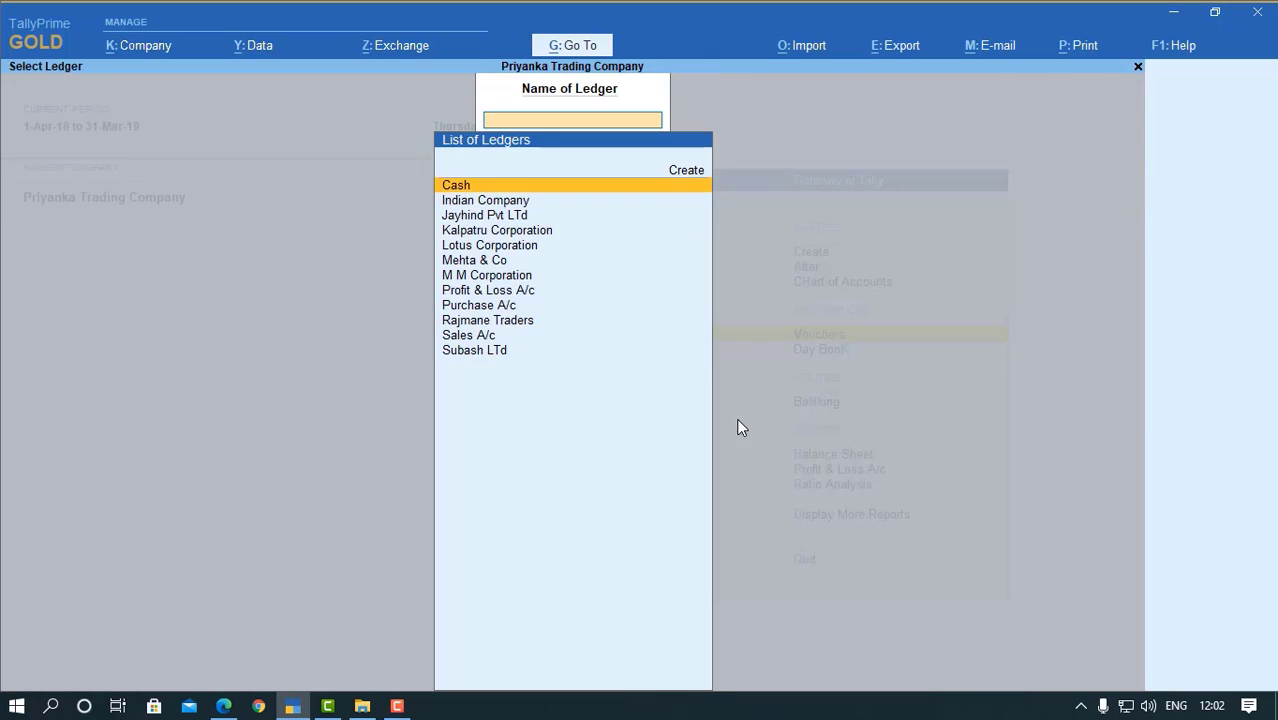
{"action": "key", "text": "Return"}
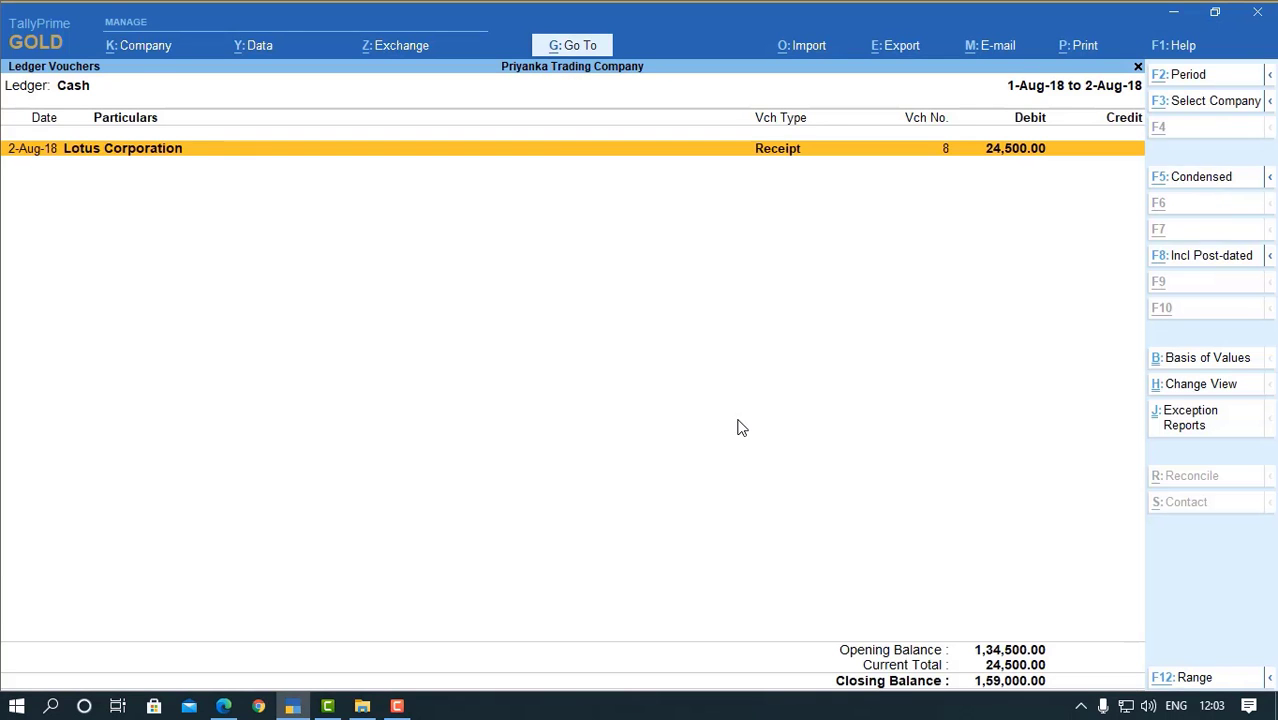
- Set the Cash ledger report's period to start from 1-4, keeping the end date of 2-Aug-18
{"action": "key", "text": "alt+F2"}
{"action": "key", "text": "BackSpace"}
{"action": "type", "text": "1-4"}
{"action": "key", "text": "Return"}
{"action": "key", "text": "Return"}
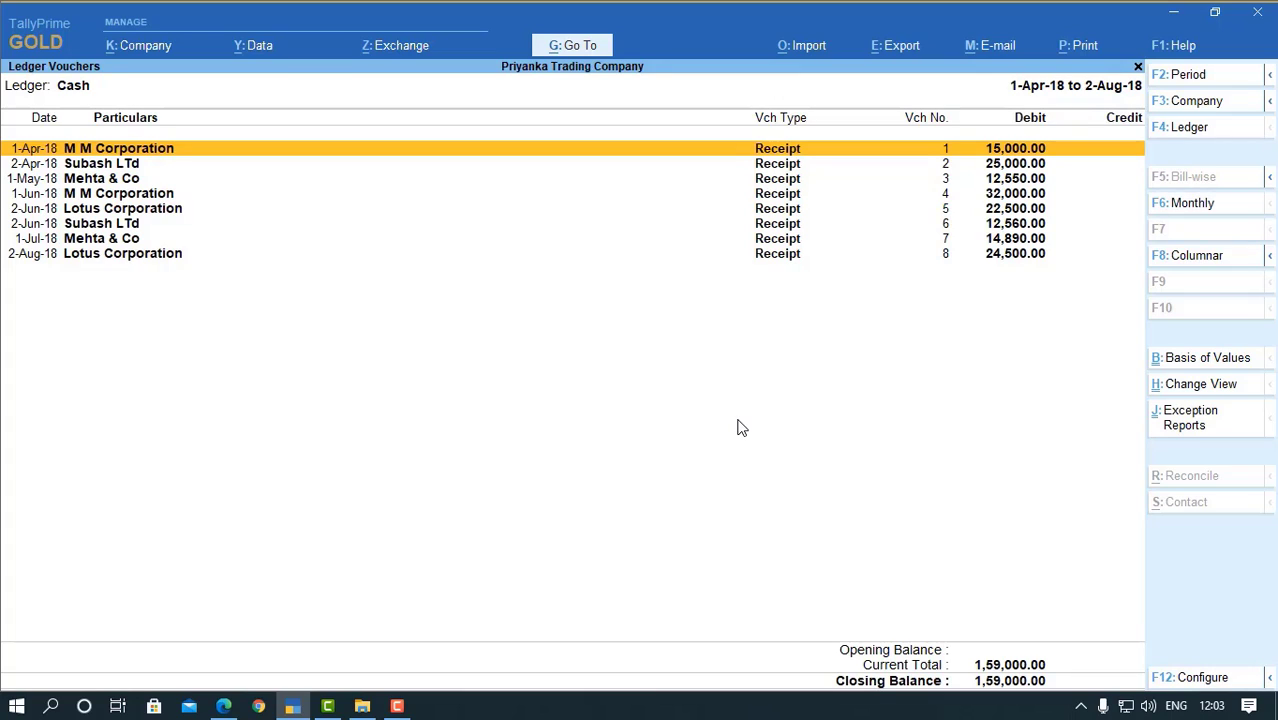
- Go through the receipt entries in the Cash ledger one by one to check their dates, parties and amounts
{"action": "key", "text": "Down"}
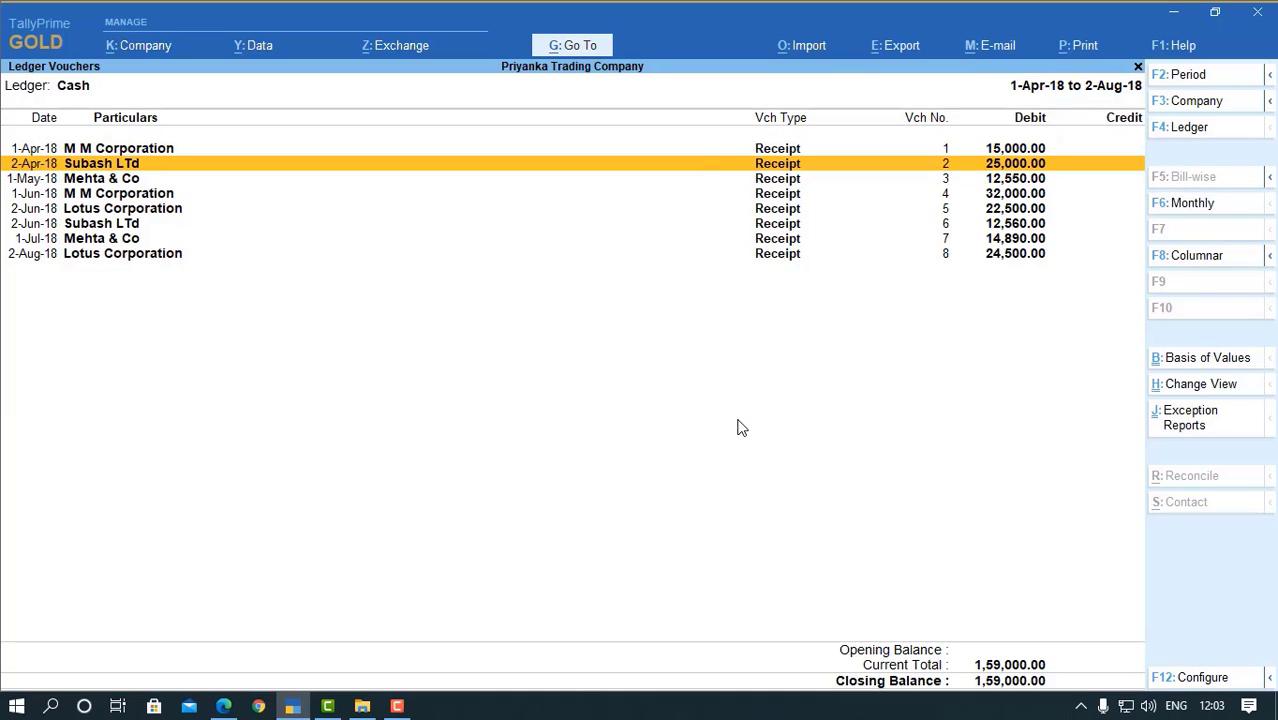
{"action": "key", "text": "Down"}
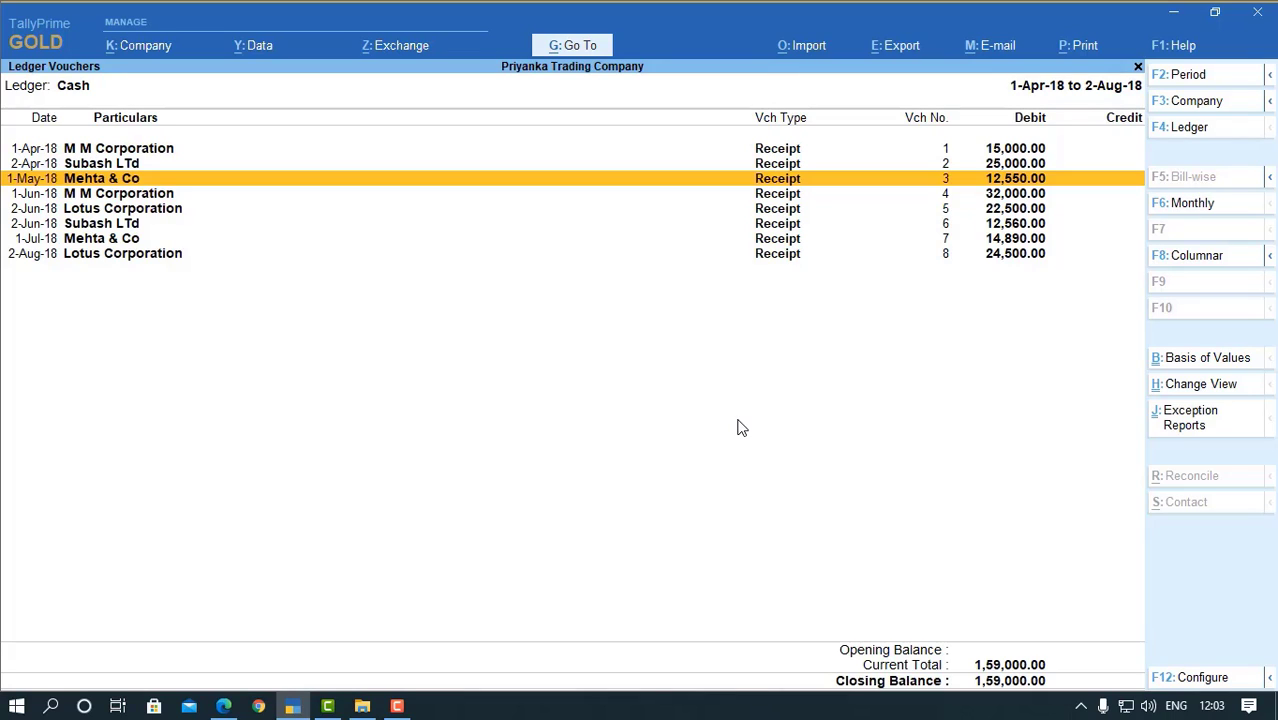
{"action": "key", "text": "Down"}
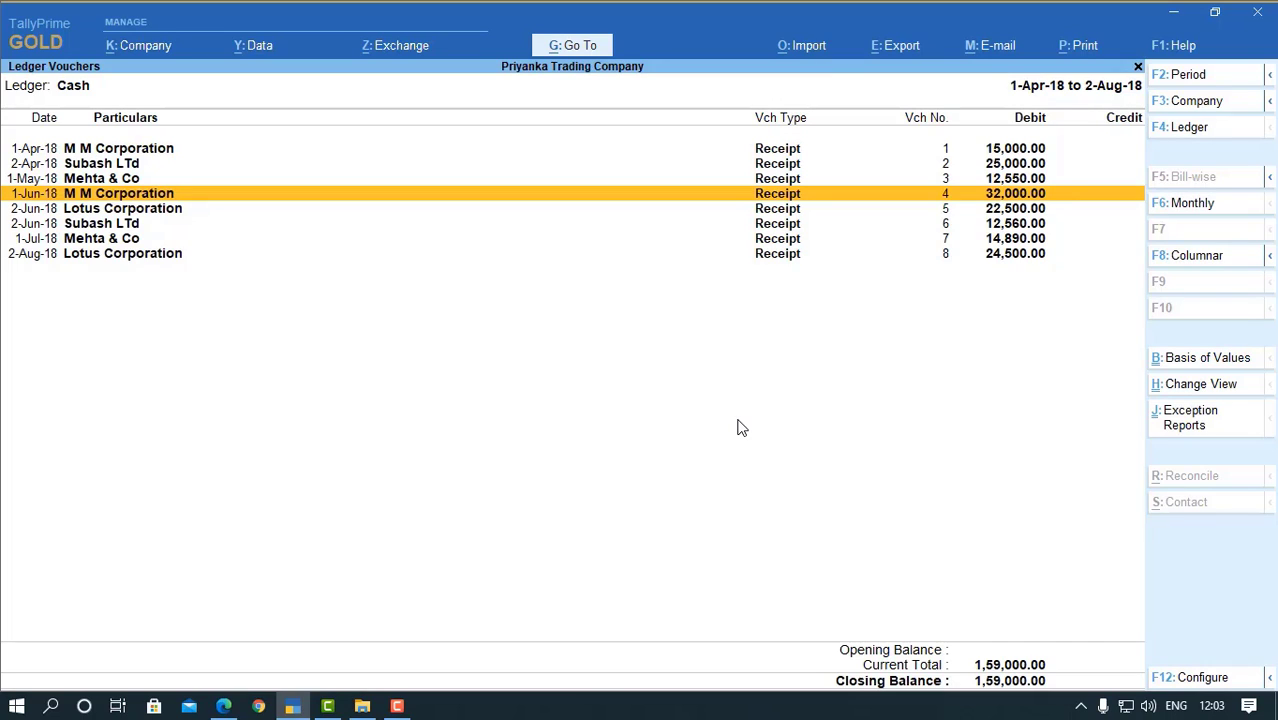
{"action": "key", "text": "Down"}
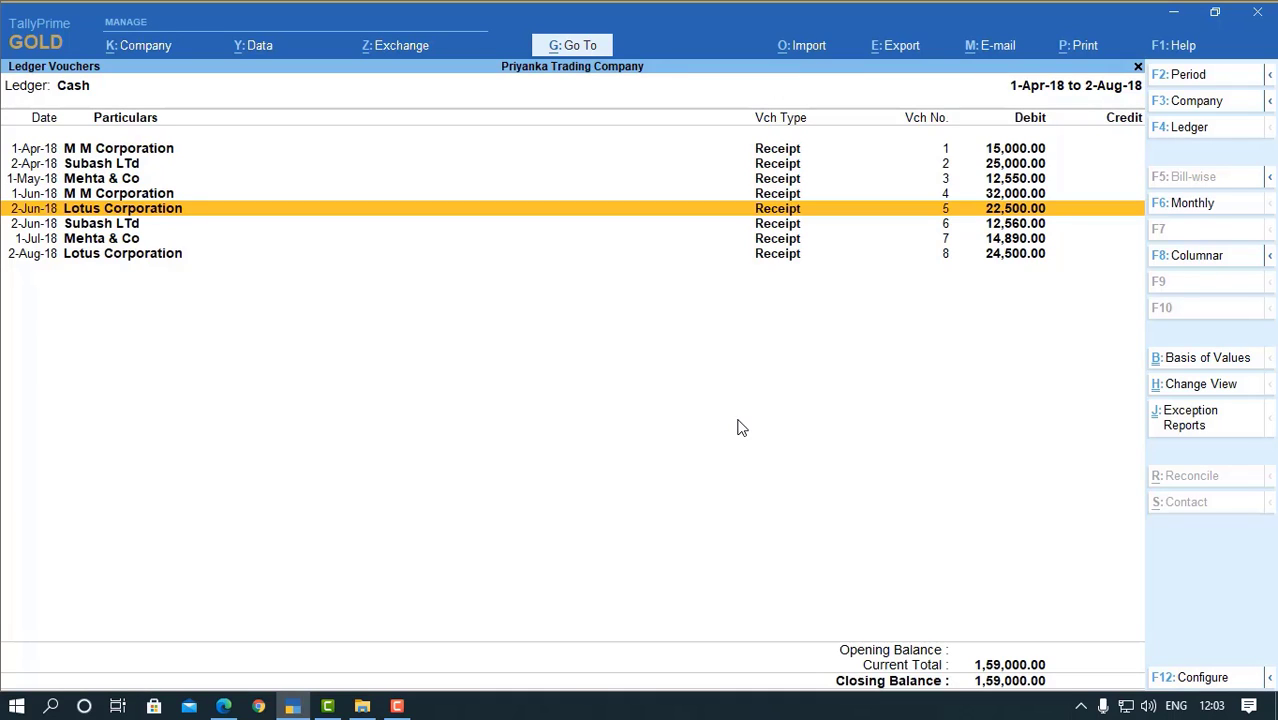
{"action": "key", "text": "Up"}
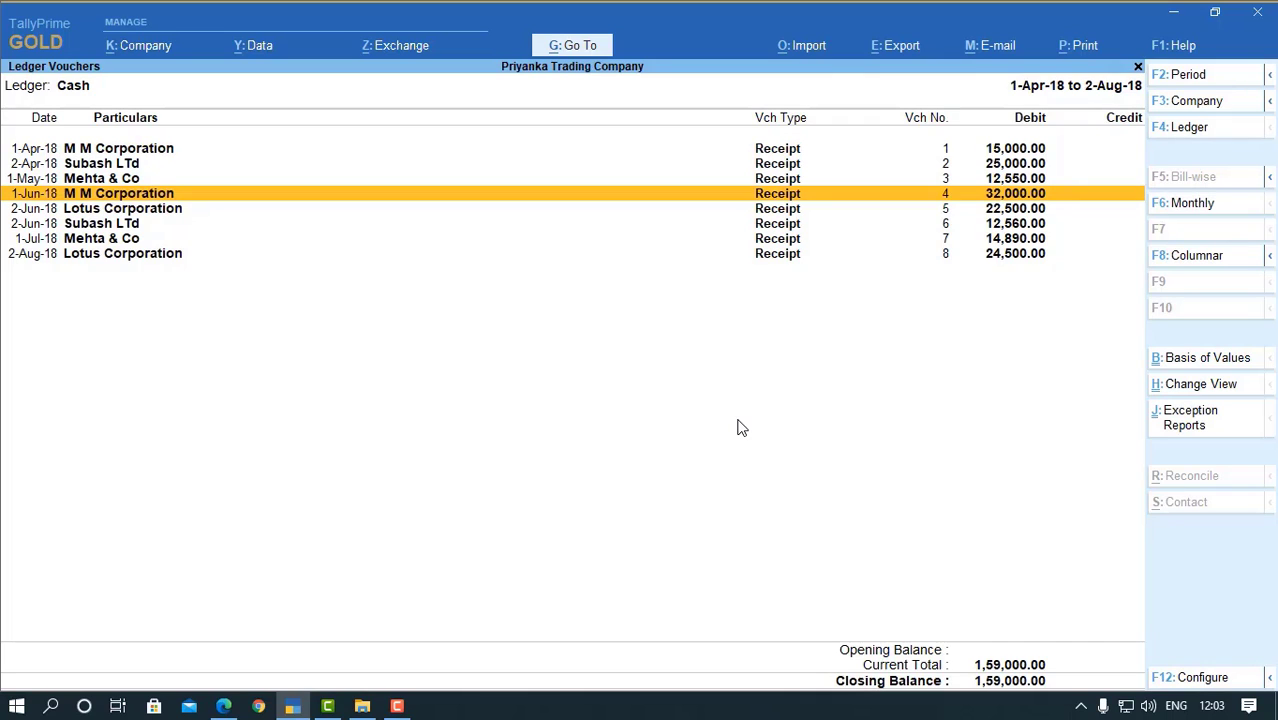
{"action": "key", "text": "Down"}
{"action": "key", "text": "Down"}
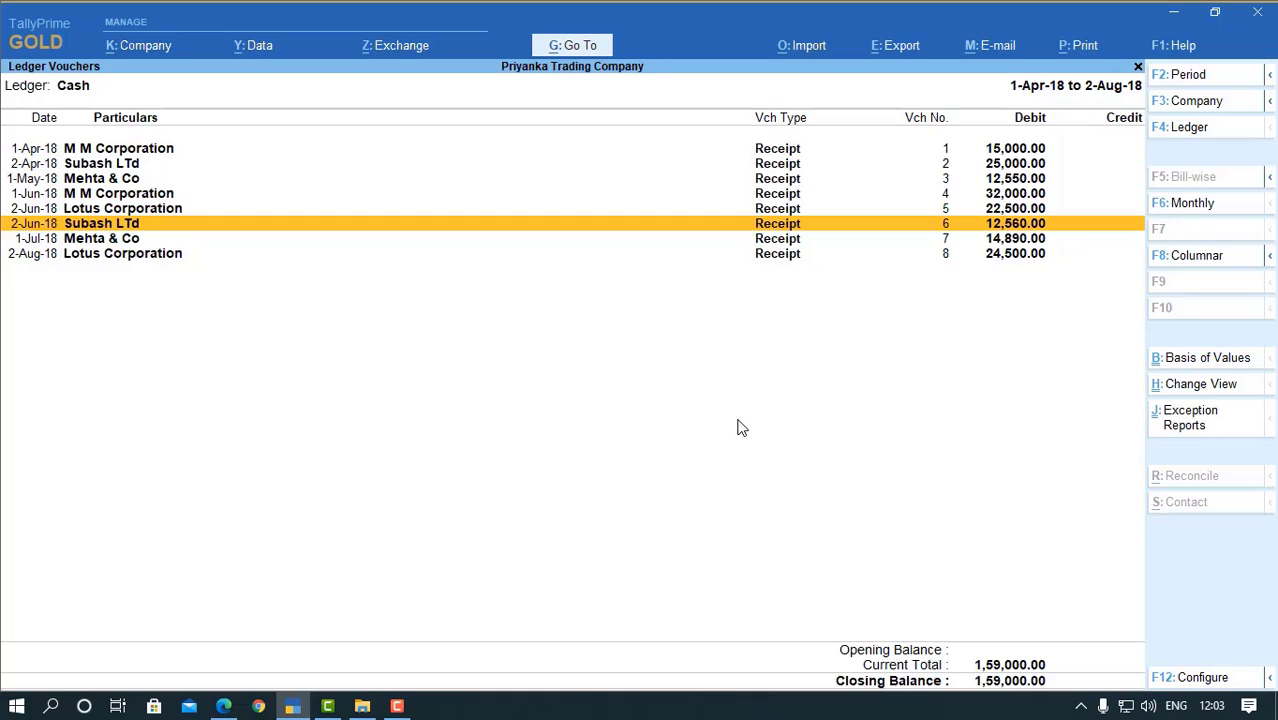
{"action": "key", "text": "Down"}
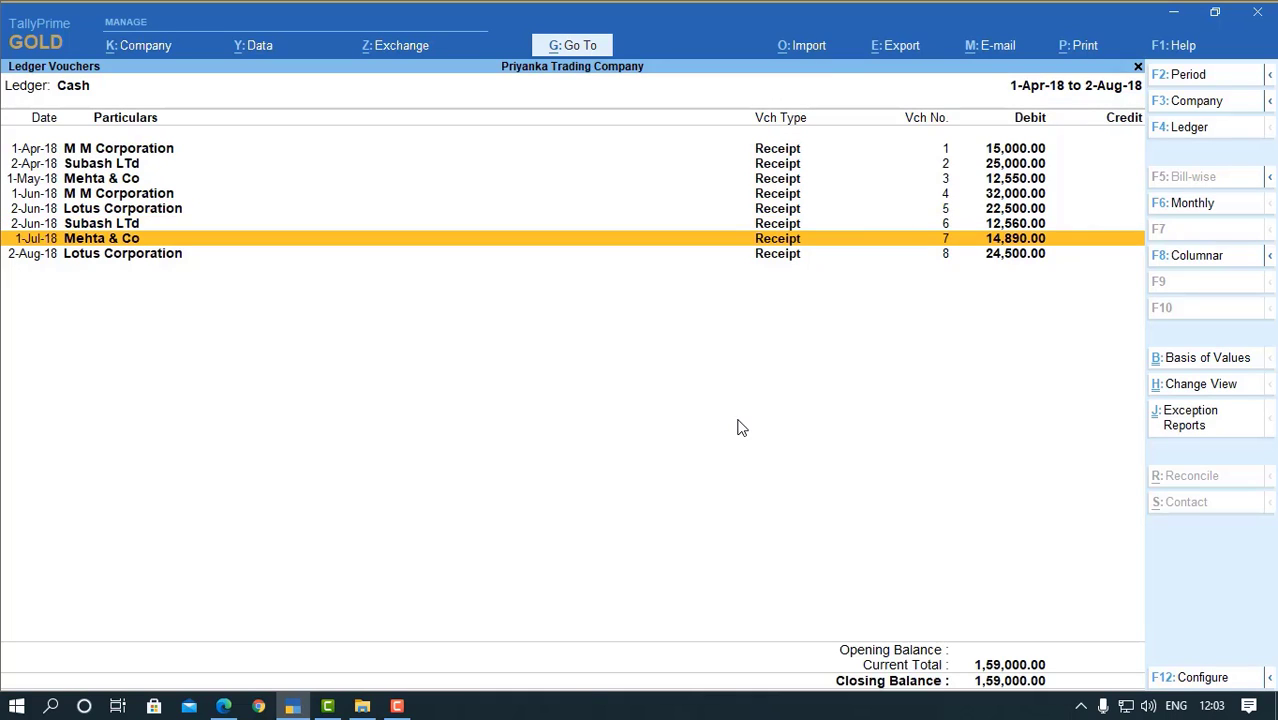
- Check the last receipt entry in the Cash ledger and close the reports to return to the Gateway of Tally
{"action": "key", "text": "Down"}
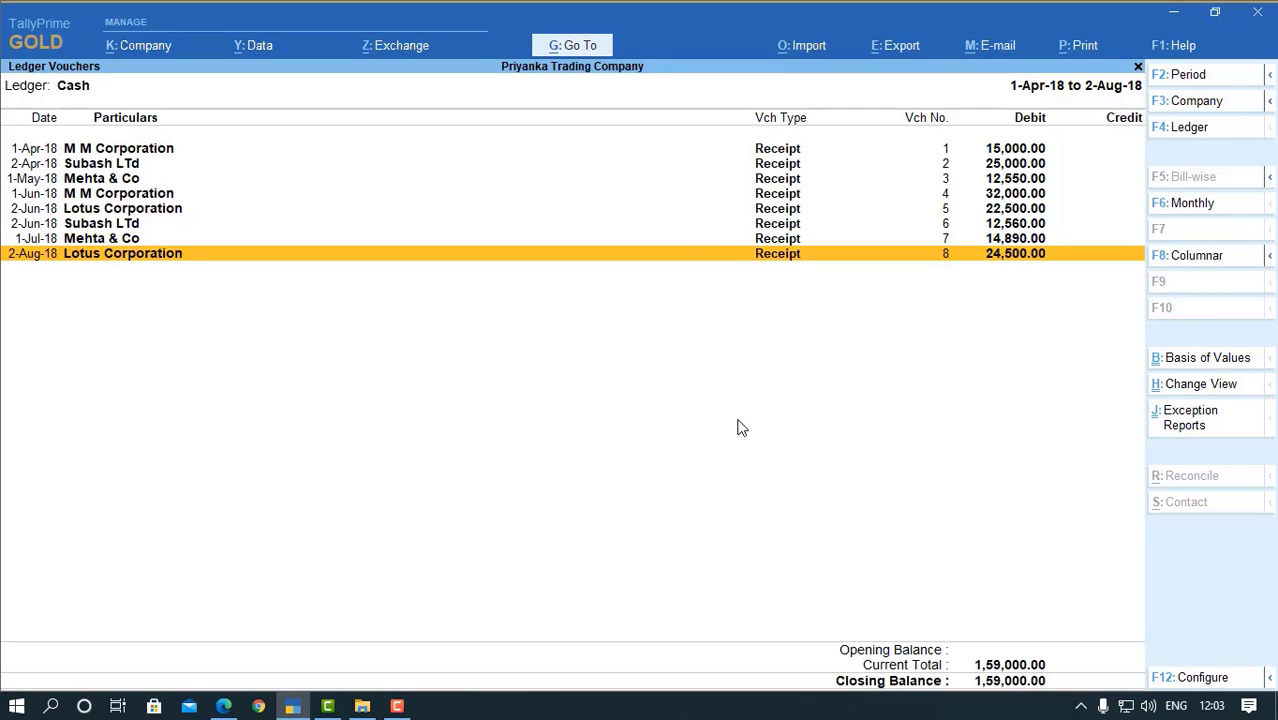
{"action": "key", "text": "Escape"}
{"action": "key", "text": "Escape"}
{"action": "key", "text": "Escape"}
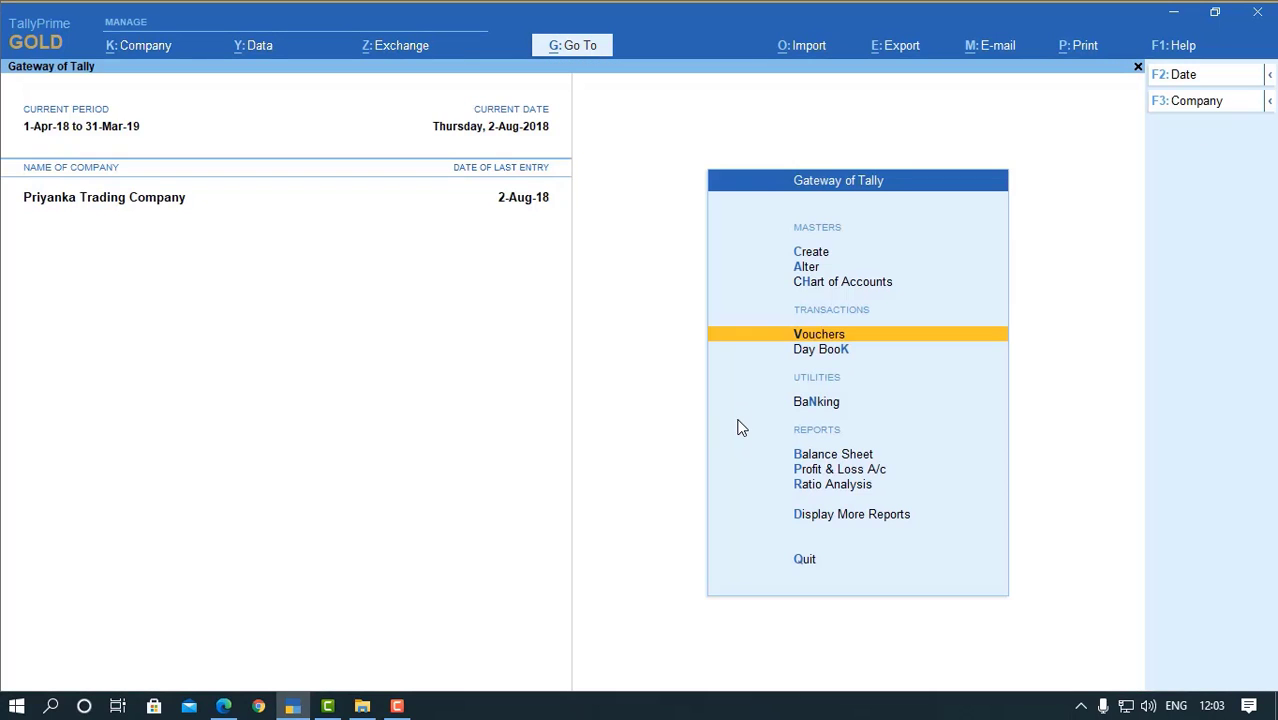
{"action": "key", "text": "Escape"}
{"action": "key", "text": "Escape"}
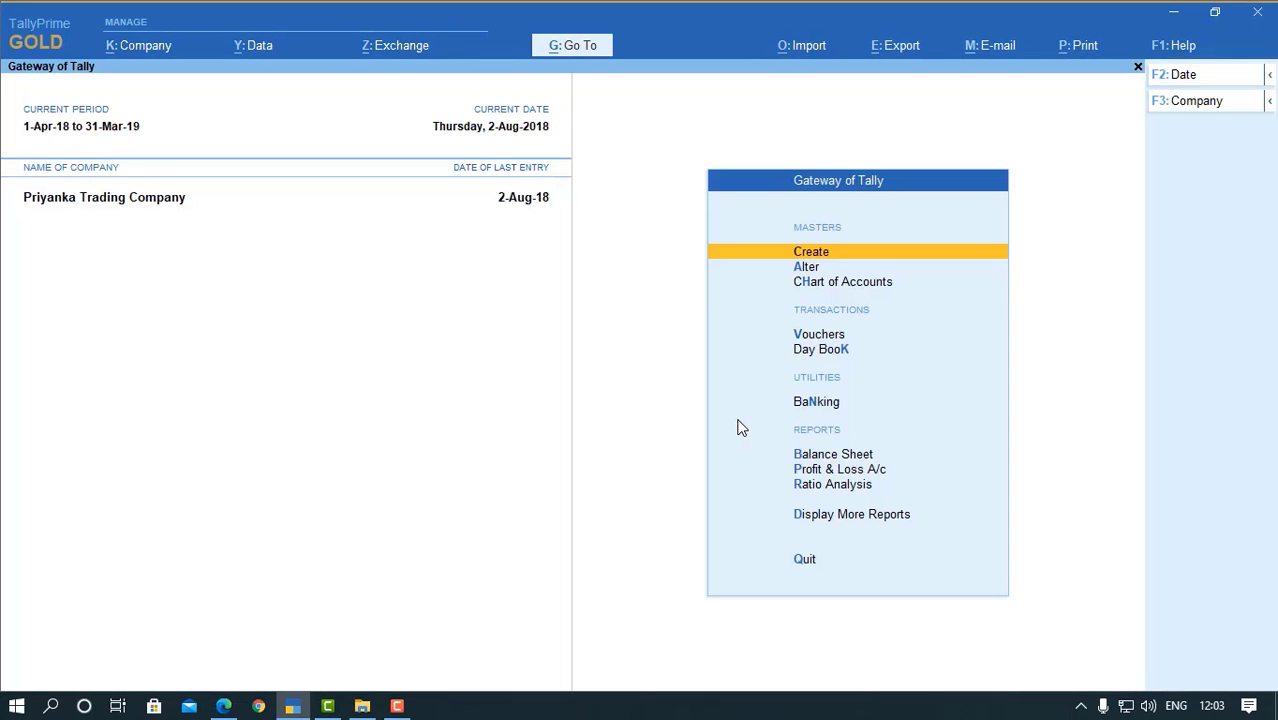
- Open voucher entry, switch to a payment voucher and set its date to 1-Apr-18
{"action": "key", "text": "Down"}
{"action": "key", "text": "Down"}
{"action": "key", "text": "Down"}
{"action": "key", "text": "Return"}
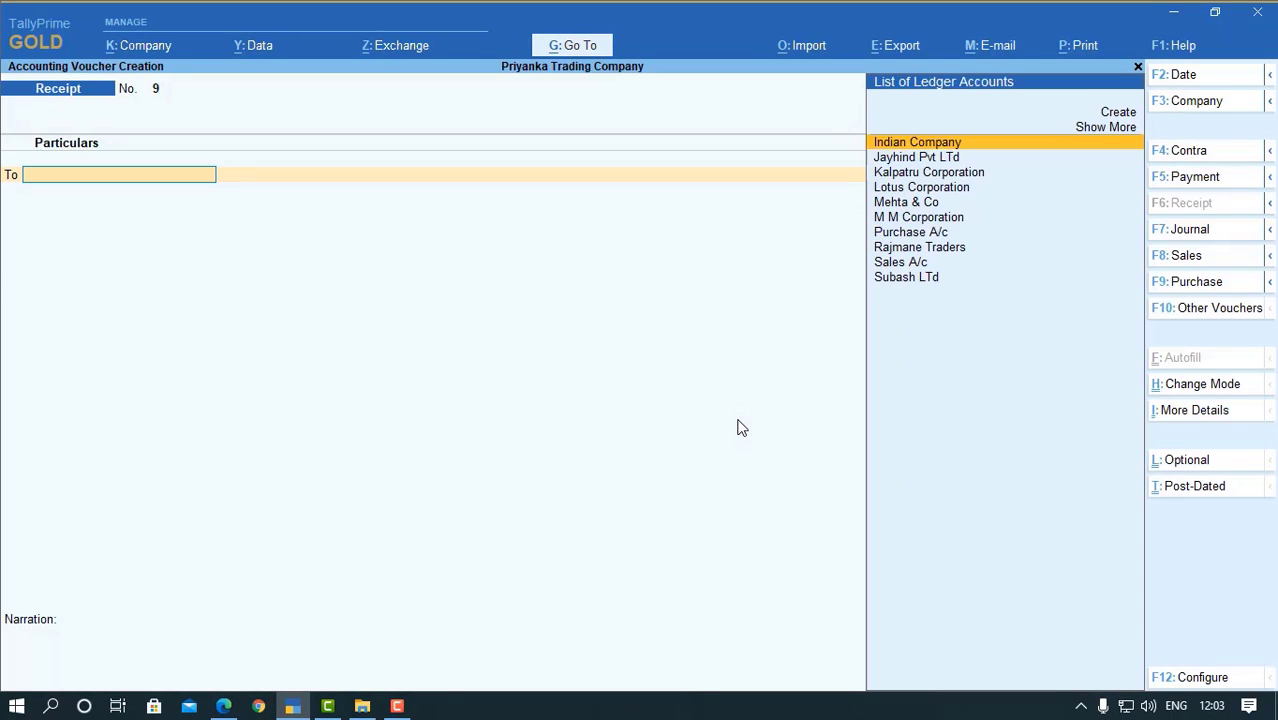
{"action": "key", "text": "F5"}
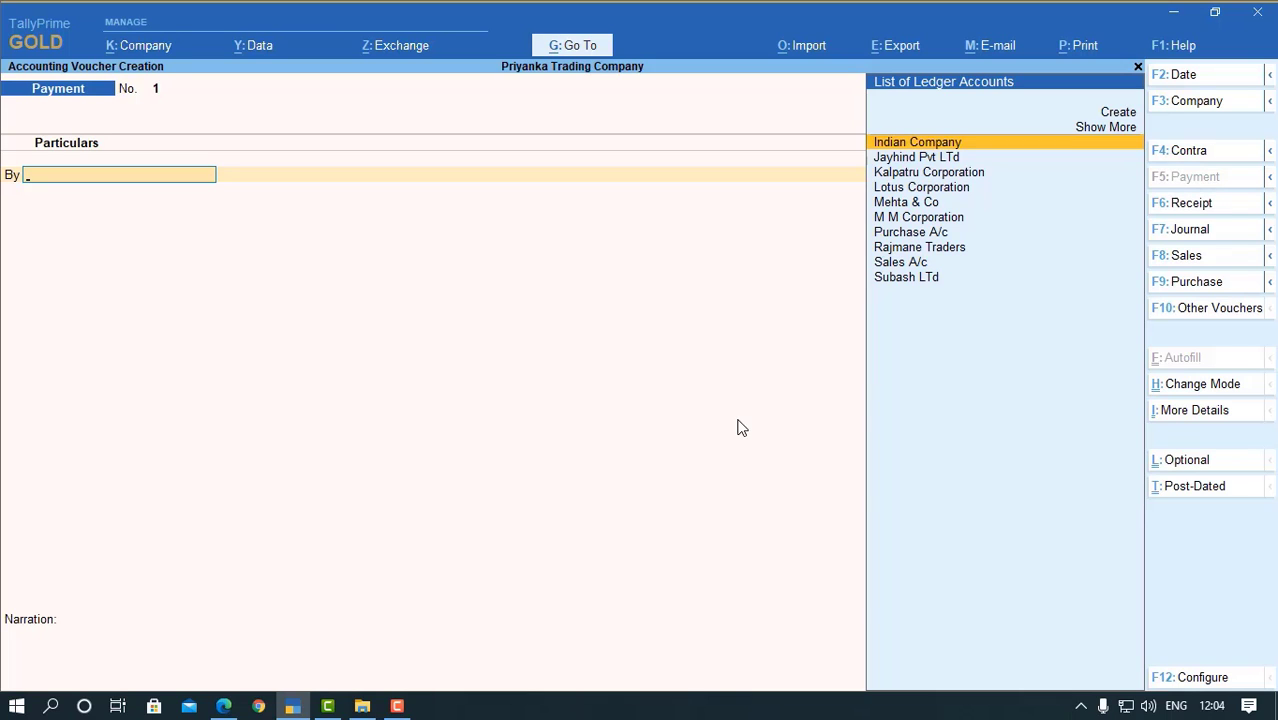
{"action": "key", "text": "F2"}
{"action": "key", "text": "Return"}
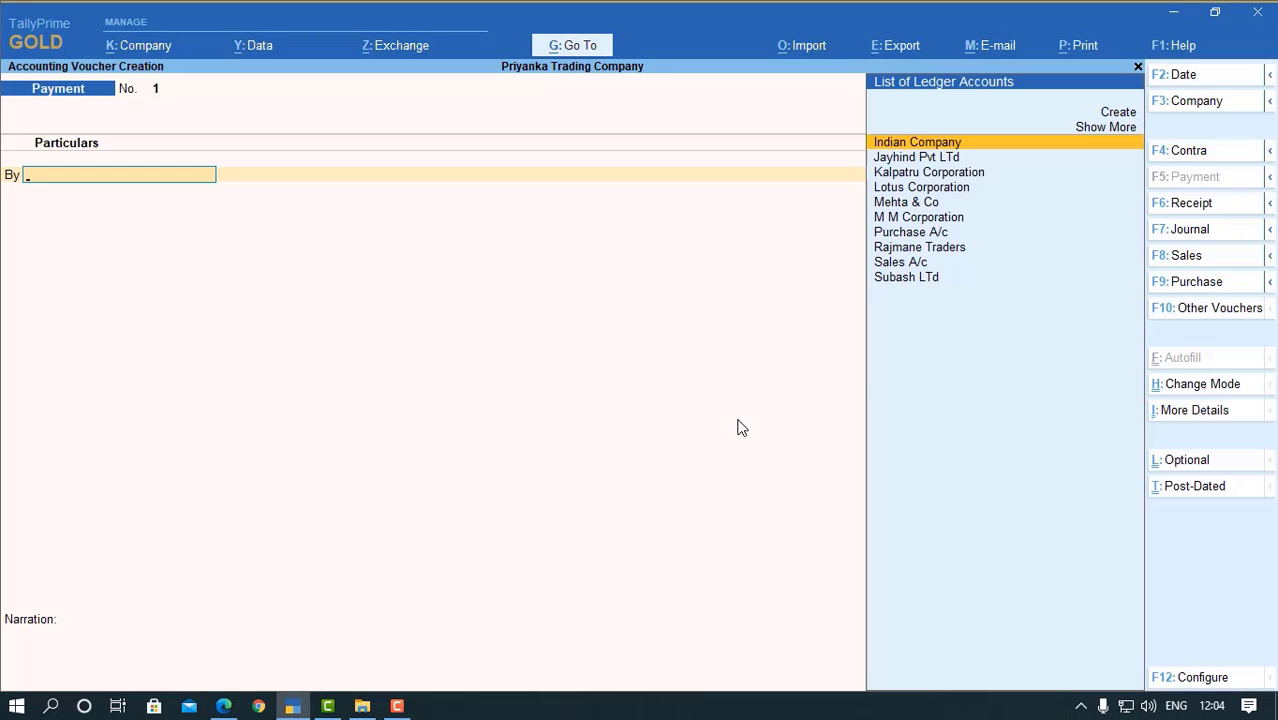
- Debit Rajmane Traders with 25,000 and credit Cash with the same amount in the payment voucher
{"action": "type", "text": "r"}
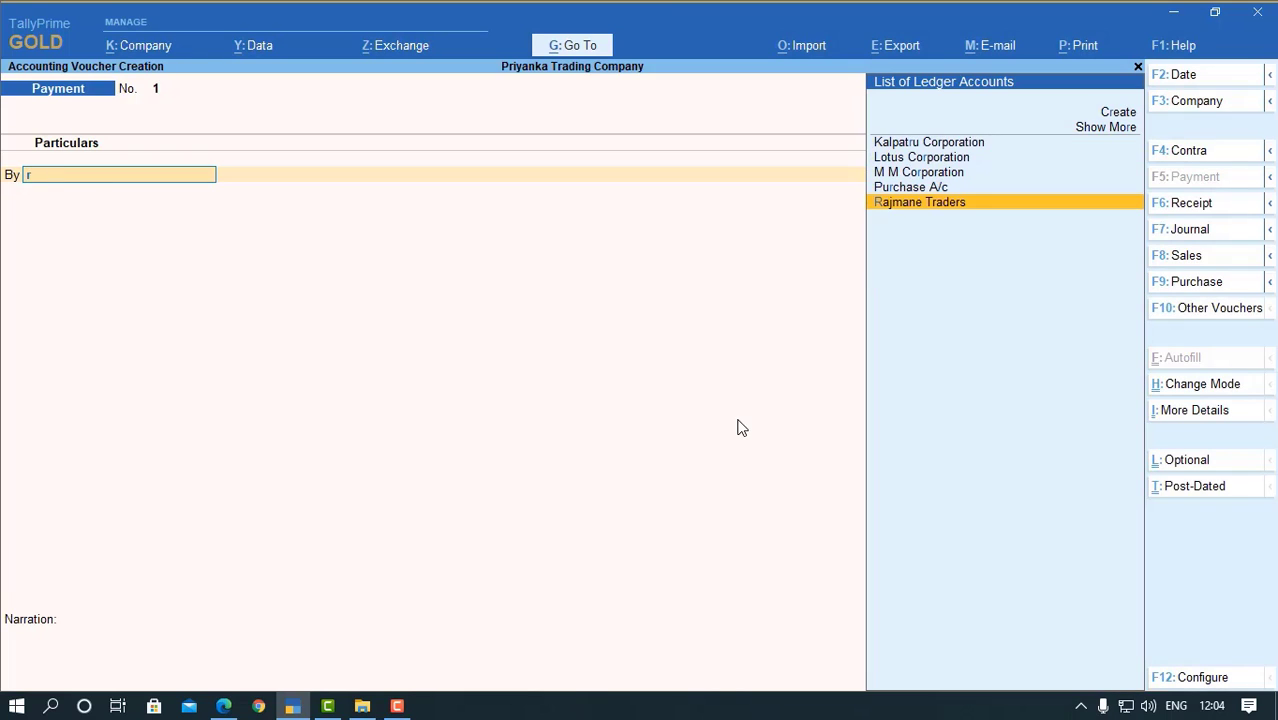
{"action": "key", "text": "Return"}
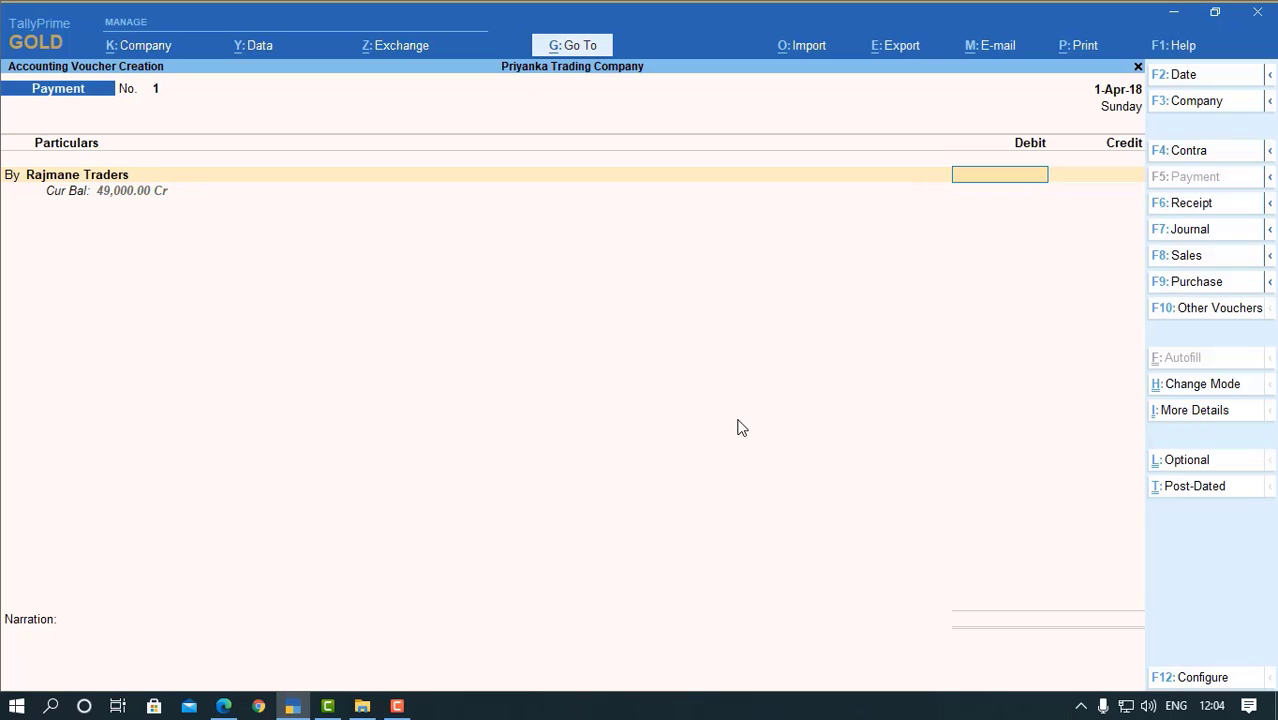
{"action": "type", "text": "25000"}
{"action": "key", "text": "Return"}
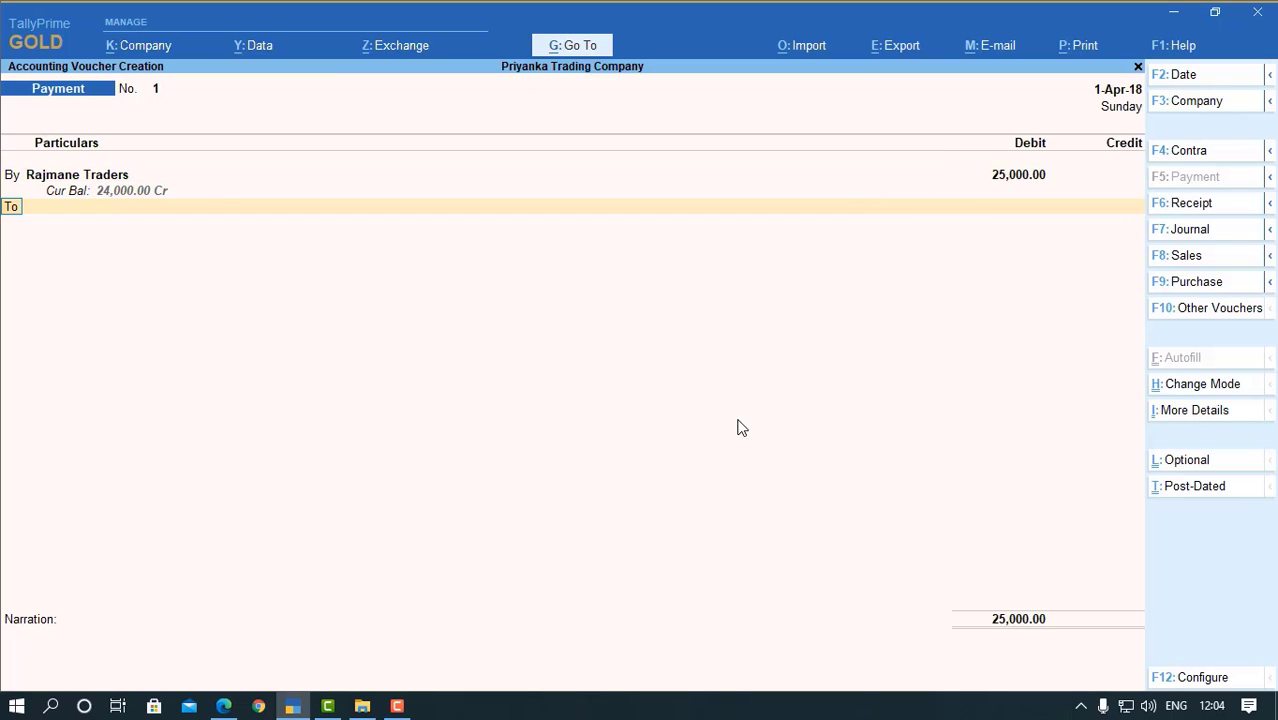
{"action": "type", "text": "cas"}
{"action": "key", "text": "Return"}
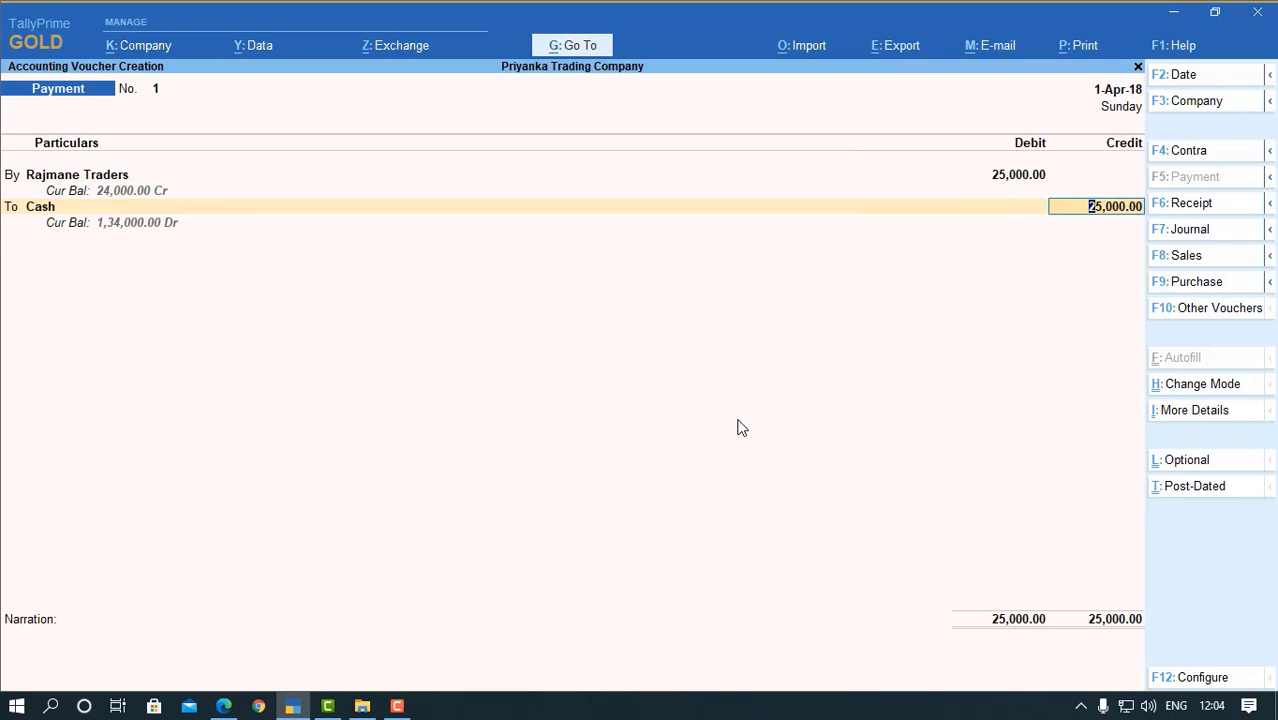
{"action": "key", "text": "Return"}
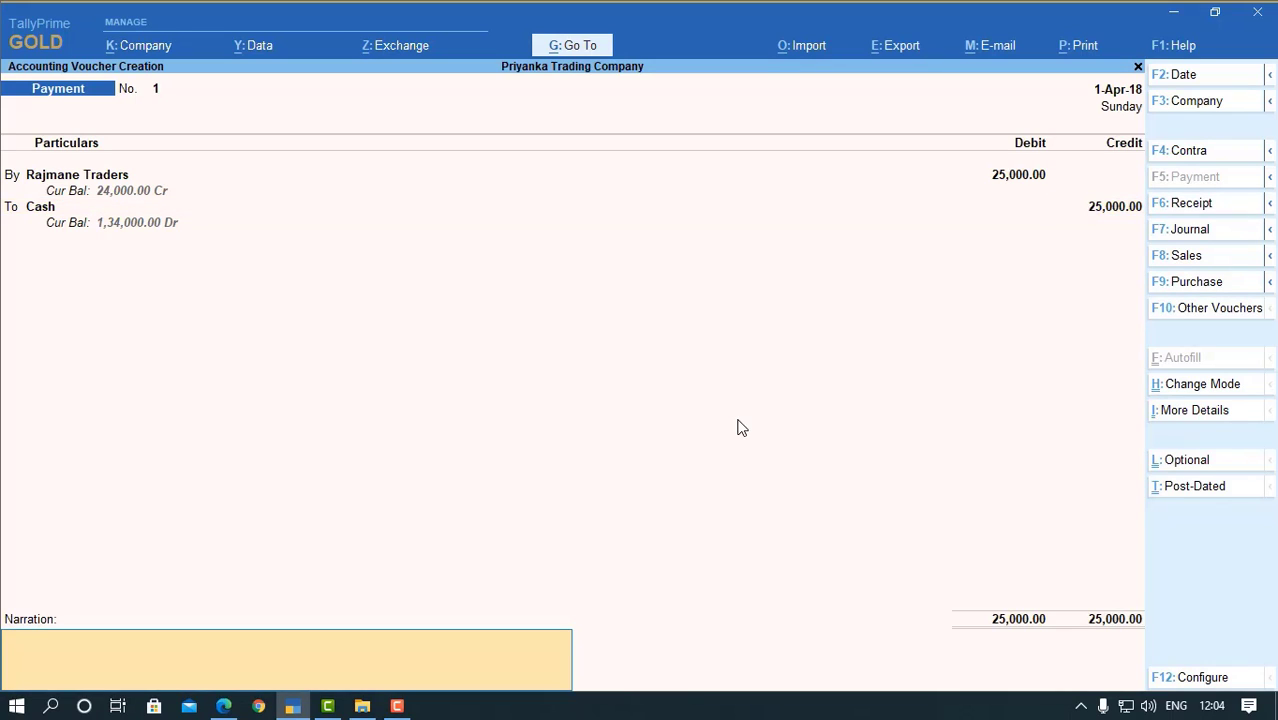
- Enter the narration "Being paid in cash." and save the Rajmane Traders payment voucher
{"action": "type", "text": "Being paid in cash."}
{"action": "key", "text": "Return"}
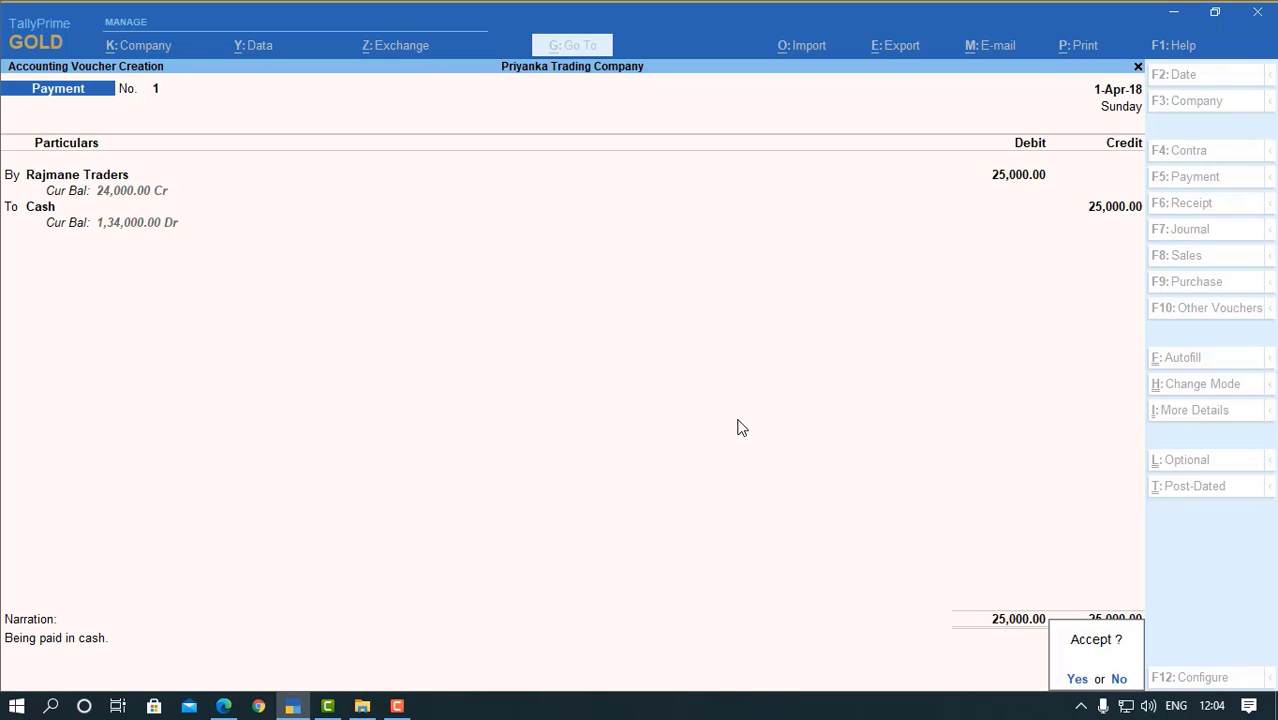
{"action": "key", "text": "Return"}
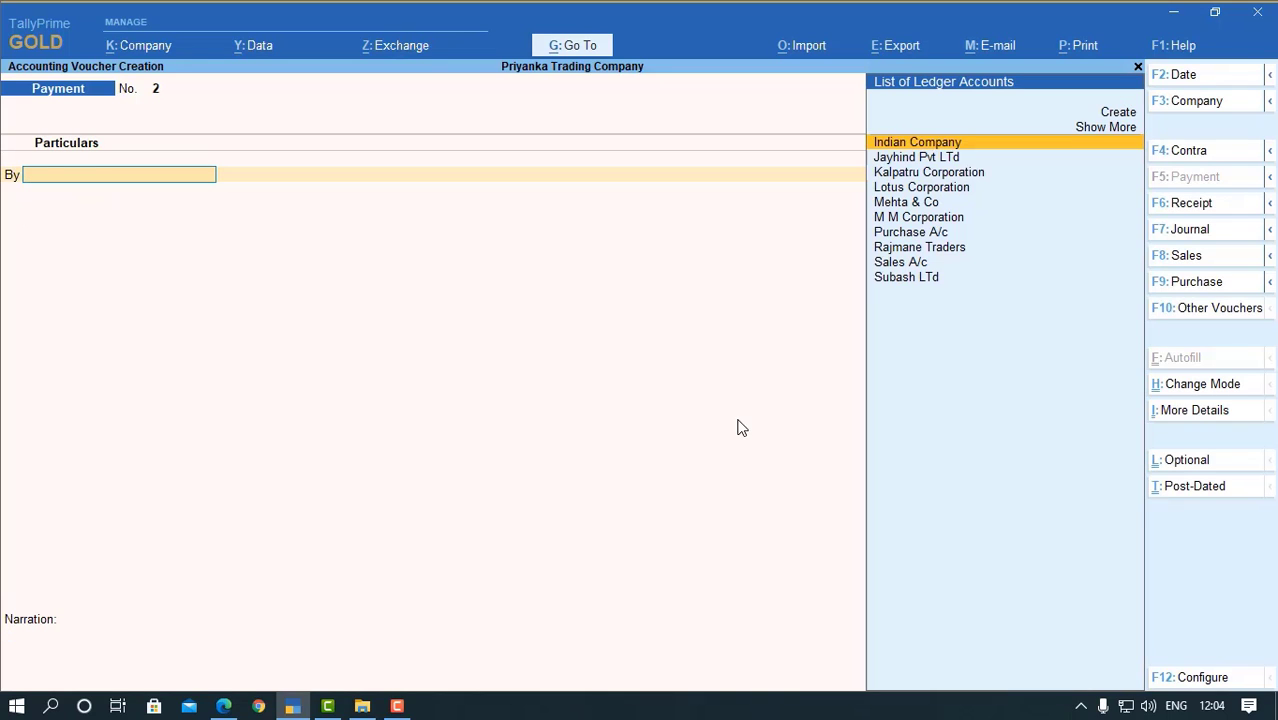
- Date the second payment voucher 2-4 (2-Apr-18) and debit Indian Company with 15,000
{"action": "key", "text": "F2"}
{"action": "type", "text": "2-4"}
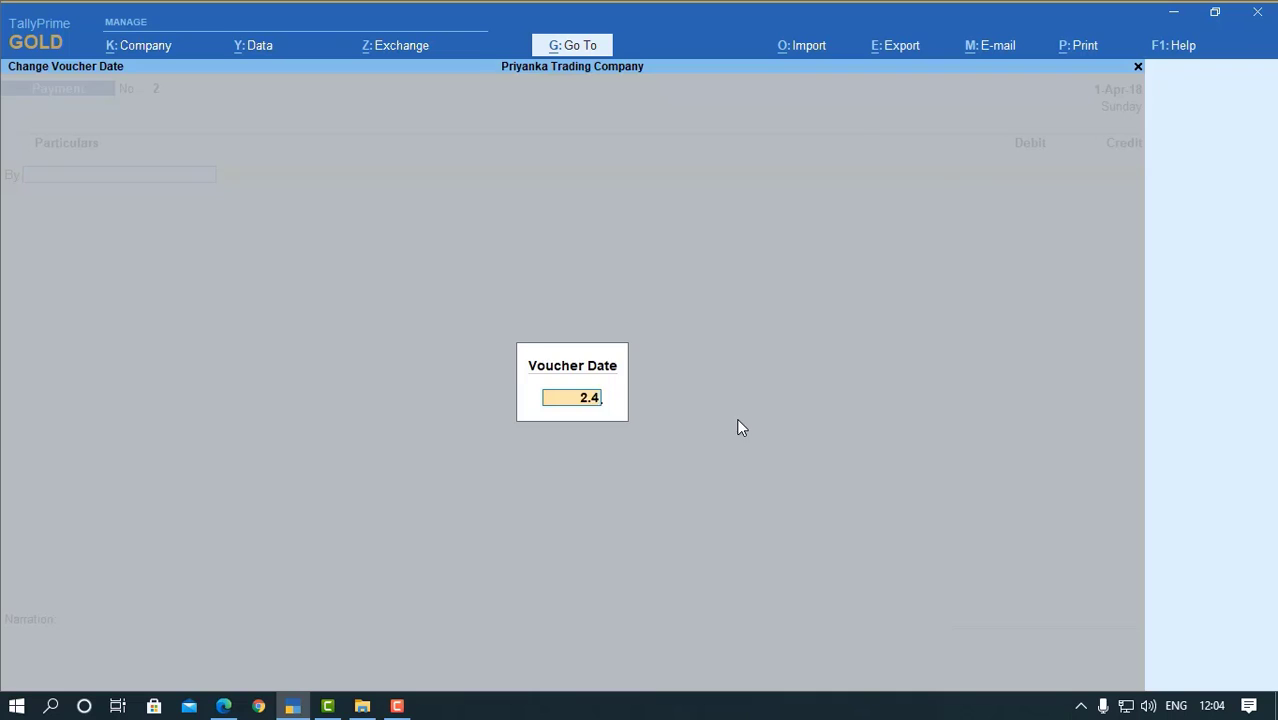
{"action": "key", "text": "Return"}
{"action": "type", "text": "In"}
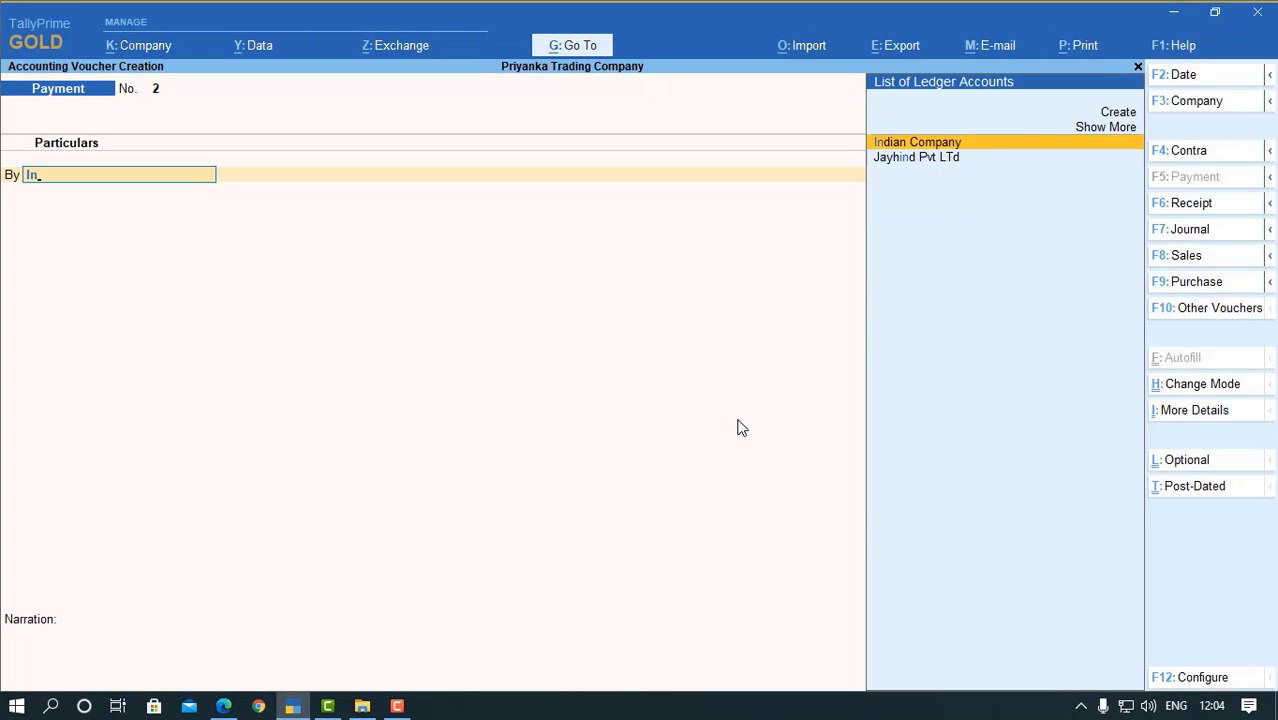
{"action": "key", "text": "Return"}
{"action": "type", "text": "15000"}
{"action": "key", "text": "Return"}
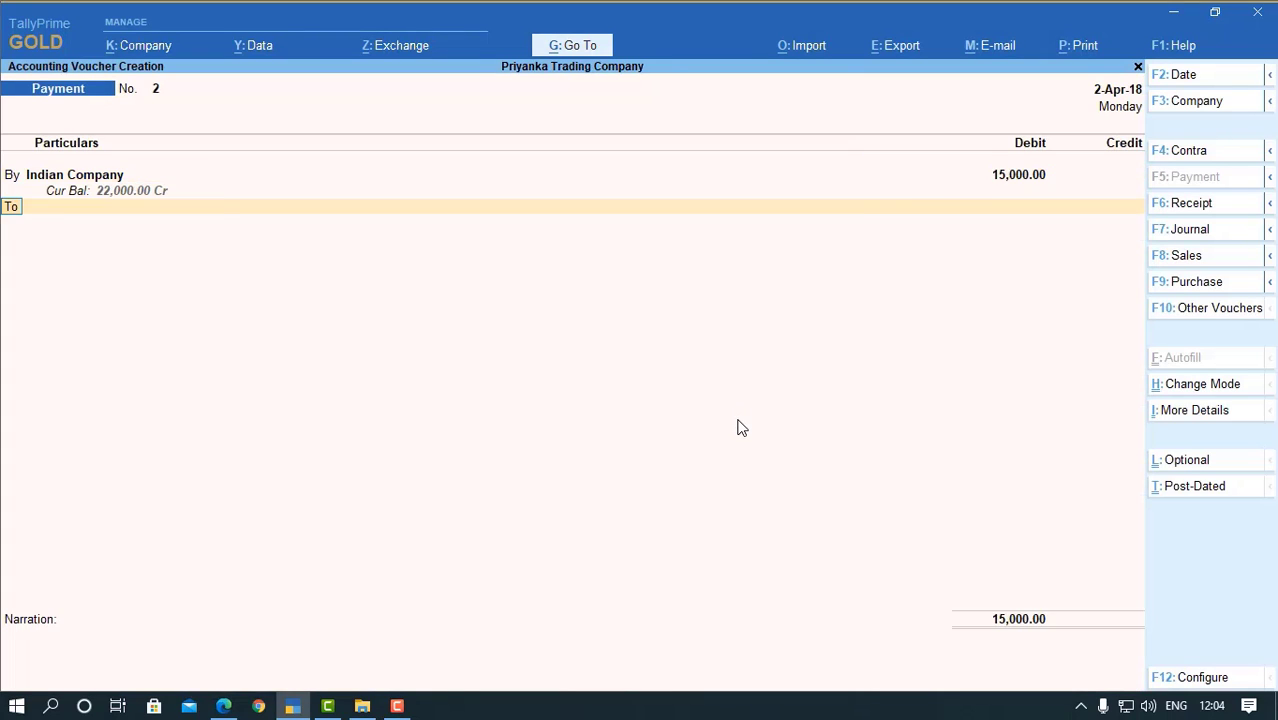
- Credit Cash with 15,000 and save the Indian Company payment voucher with the narration "Being paid in cash."
{"action": "type", "text": "ca"}
{"action": "key", "text": "Return"}
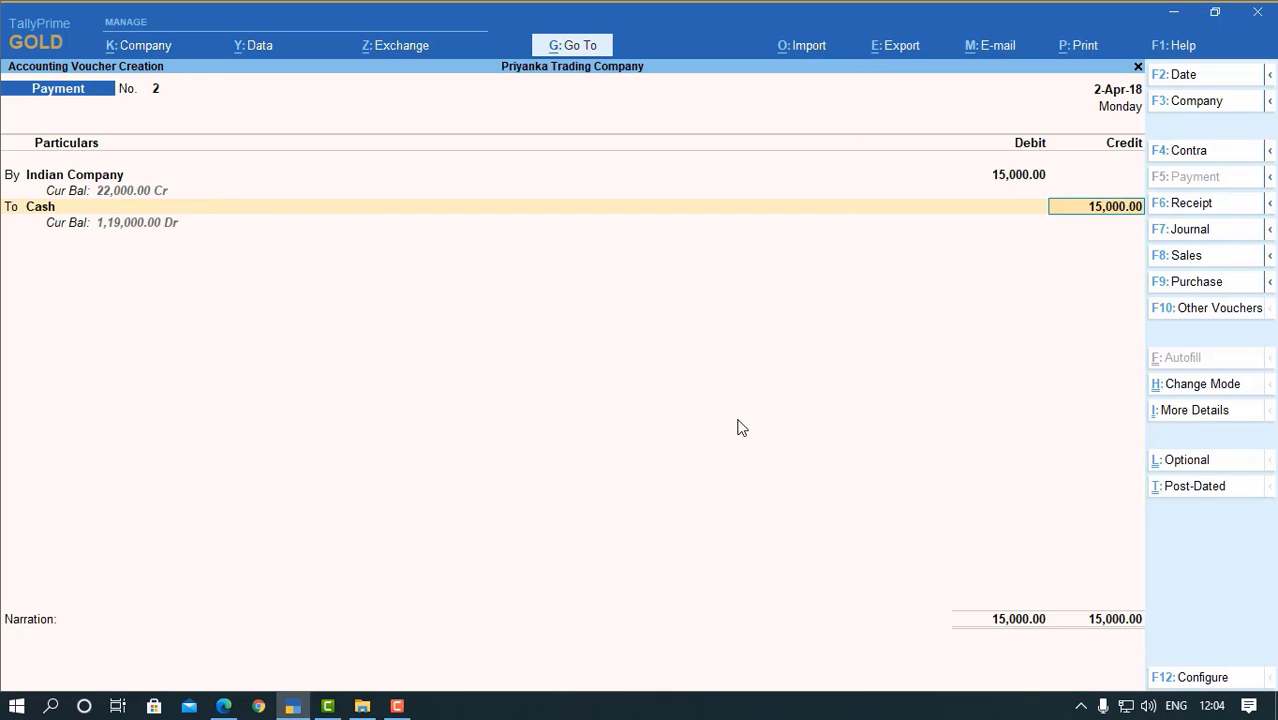
{"action": "key", "text": "Return"}
{"action": "type", "text": "Being paid in cash."}
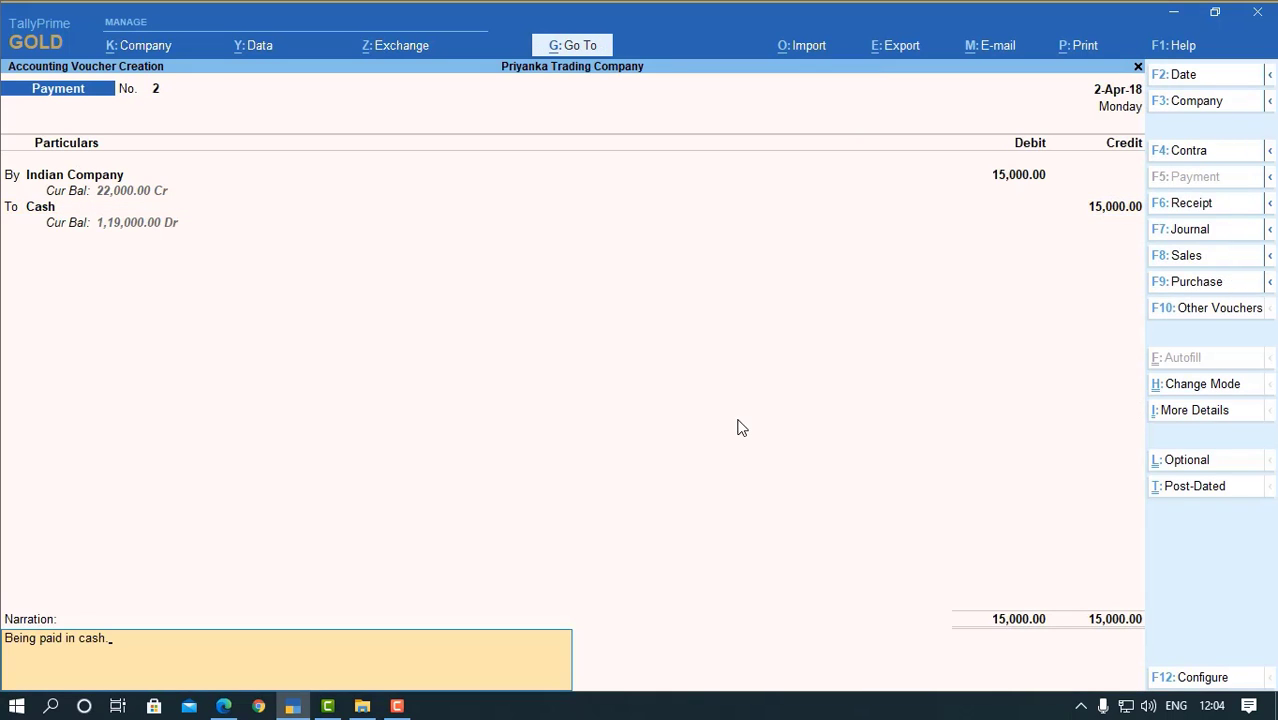
{"action": "key", "text": "Return"}
{"action": "key", "text": "y"}
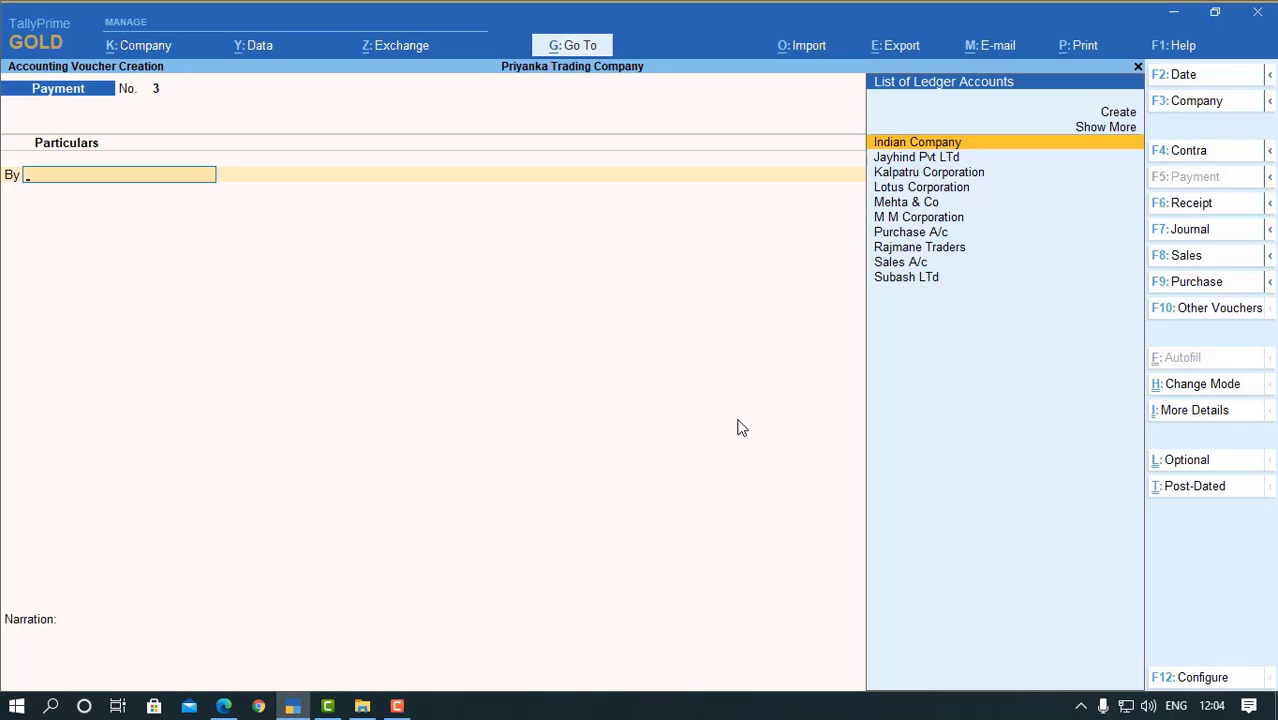
- Date the third payment voucher 1-May-18 and debit Jayhind Pvt LTd with 50,000
{"action": "key", "text": "F2"}
{"action": "type", "text": "1-2"}
{"action": "key", "text": "Return"}
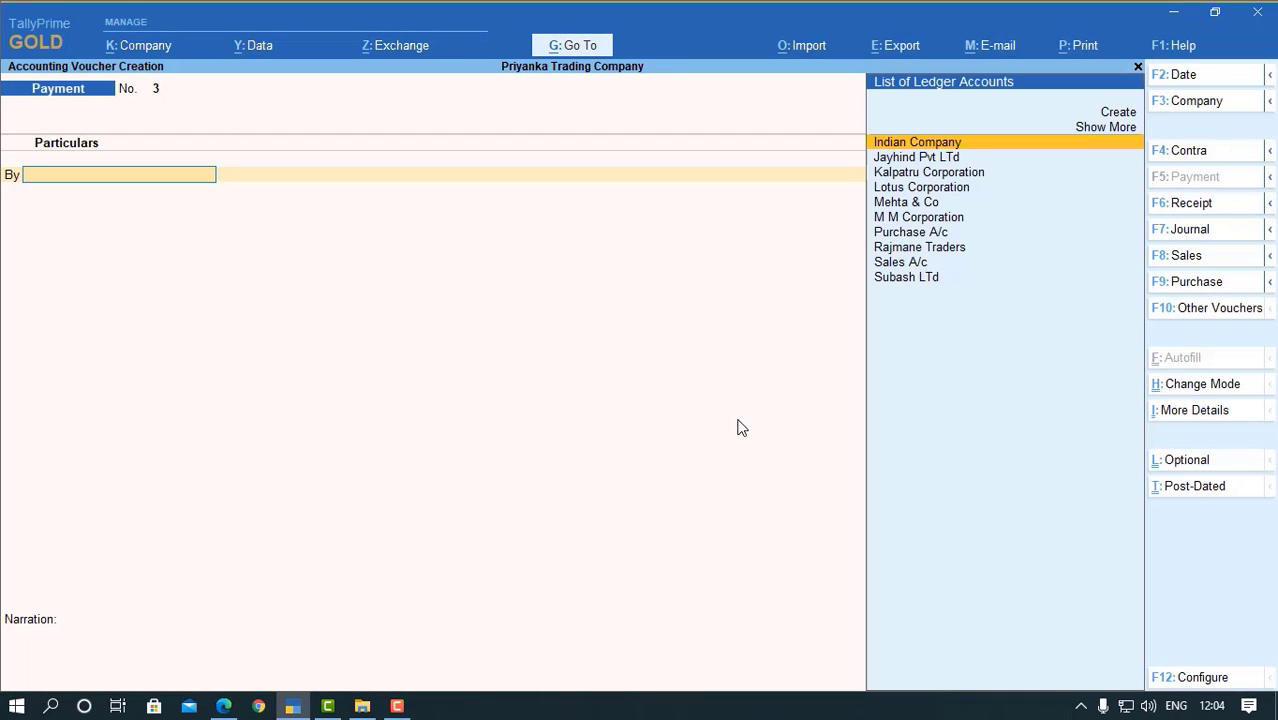
{"action": "type", "text": "jay"}
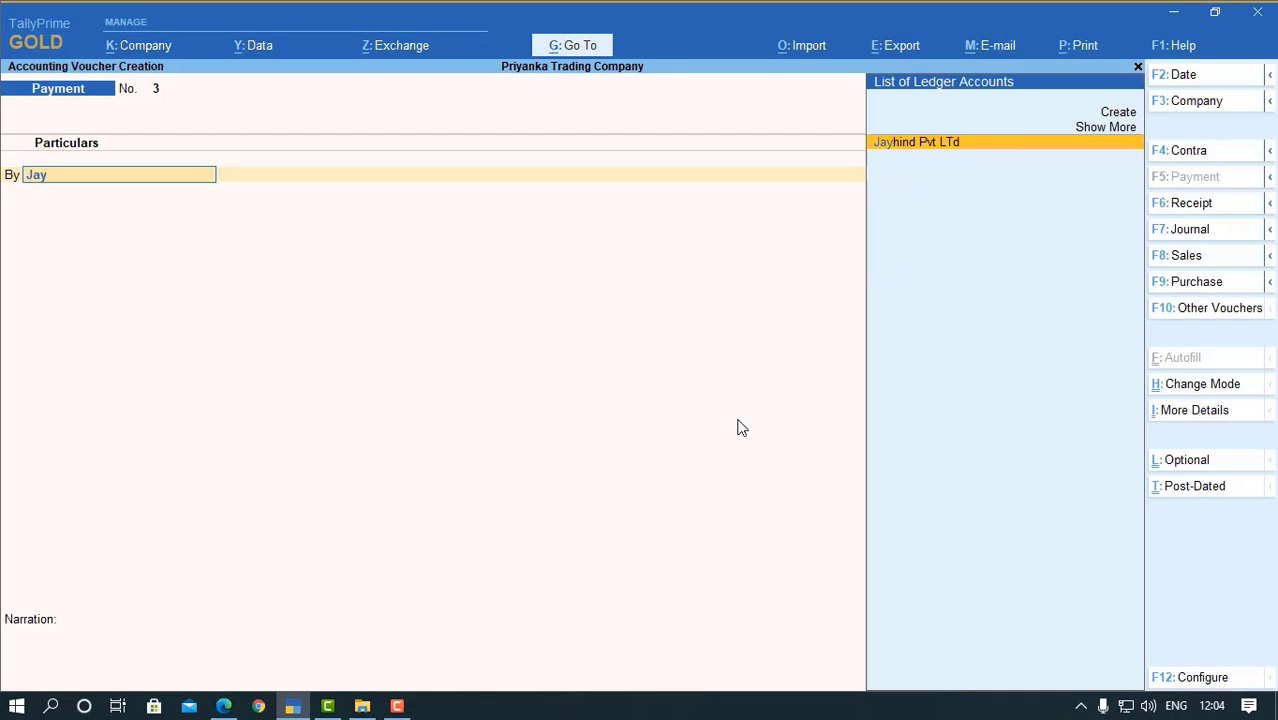
{"action": "key", "text": "Return"}
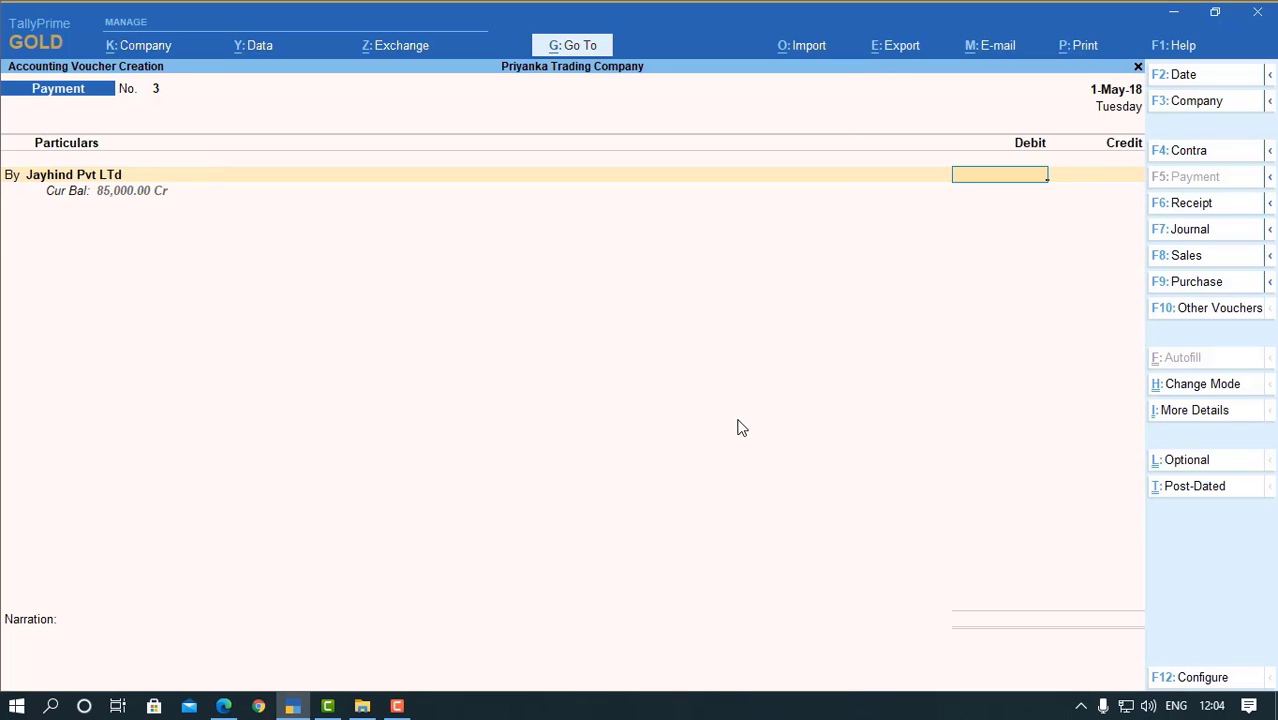
{"action": "type", "text": "50000"}
{"action": "key", "text": "Return"}
- Credit Cash with 50,000 and save the Jayhind Pvt LTd payment voucher with the narration "Being paid in cash."
{"action": "key", "text": "Return"}
{"action": "key", "text": "Return"}
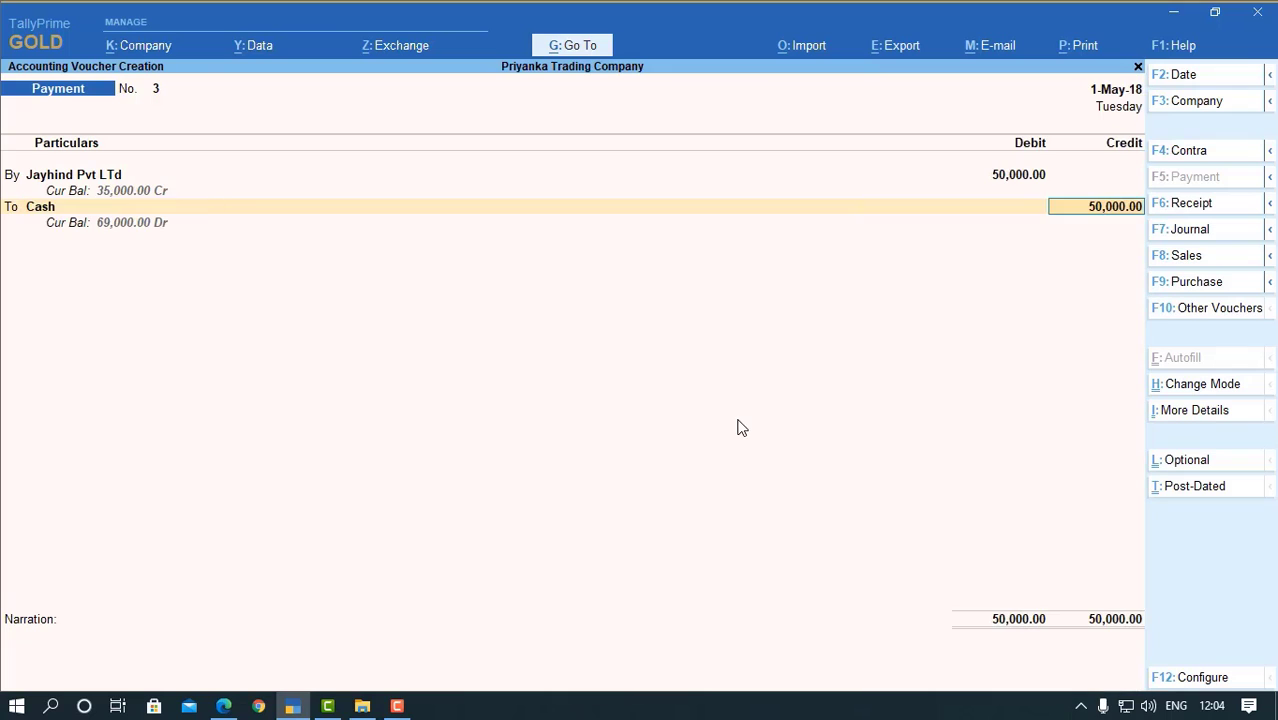
{"action": "key", "text": "Return"}
{"action": "type", "text": "Being paid in cash."}
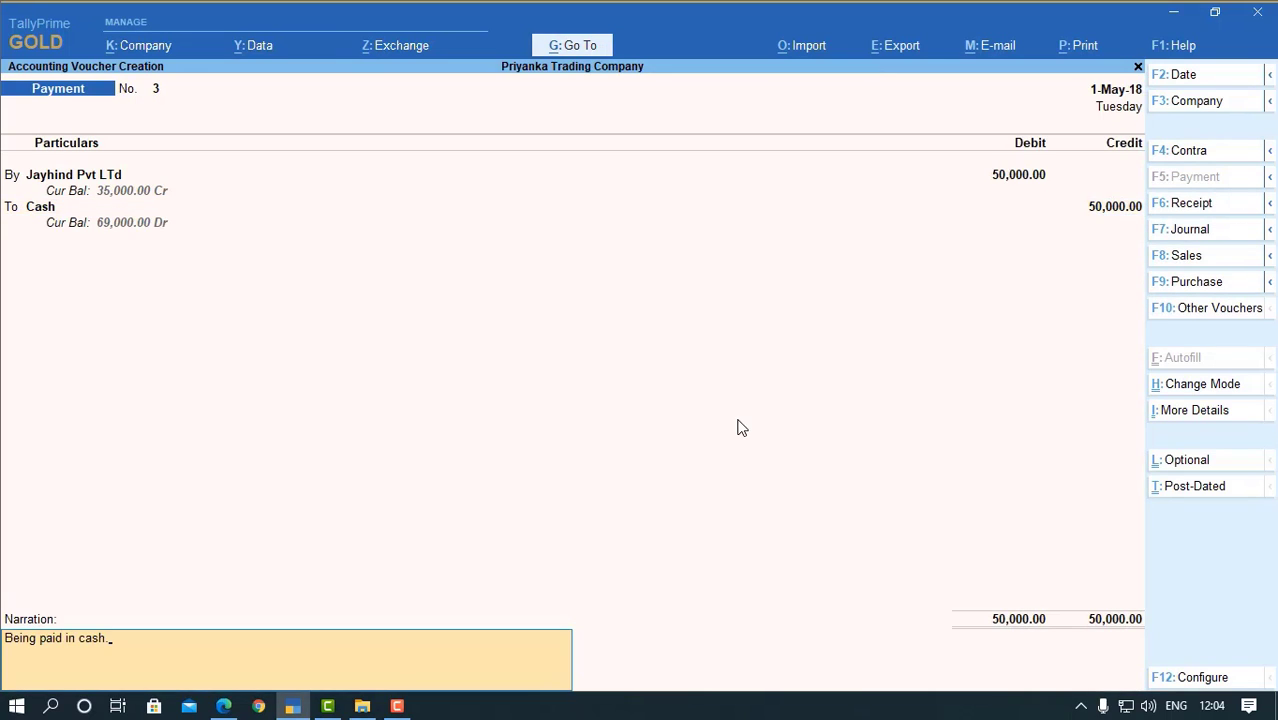
{"action": "key", "text": "Return"}
{"action": "key", "text": "Return"}
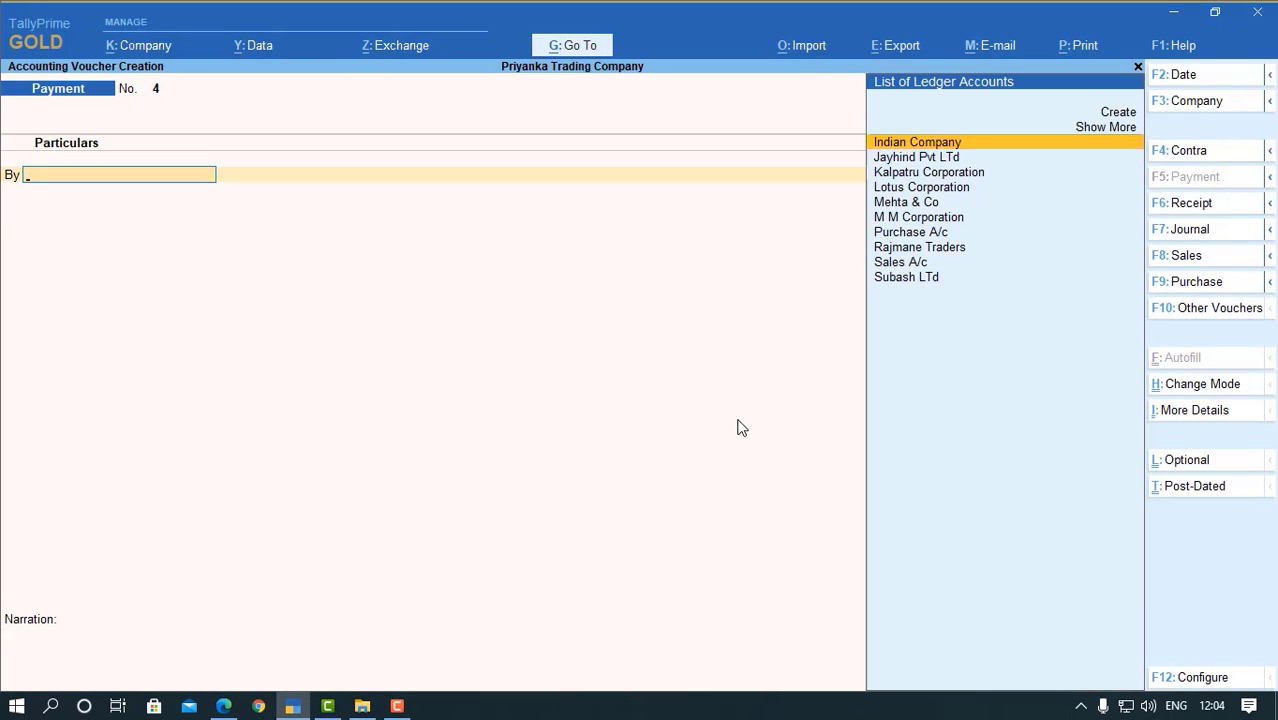
- Date the fourth payment voucher 2-May-18 and debit Kalpatru Corporation with 15,000
{"action": "key", "text": "F2"}
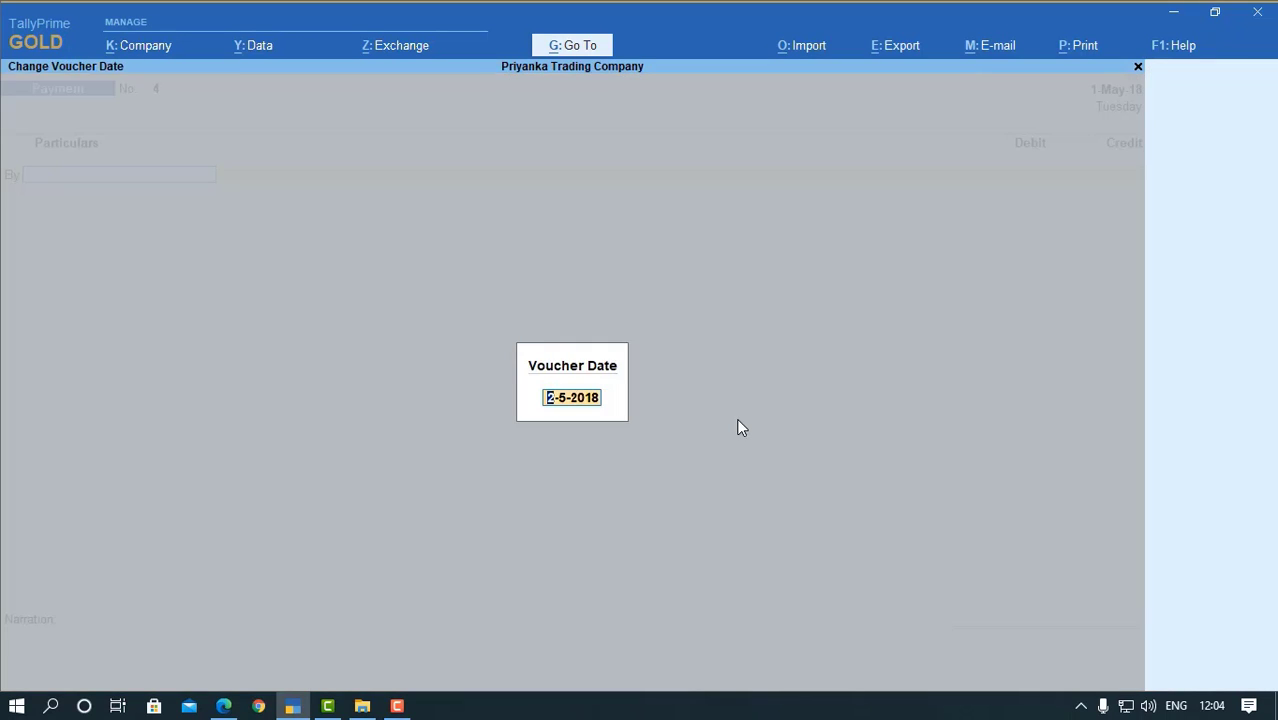
{"action": "key", "text": "Return"}
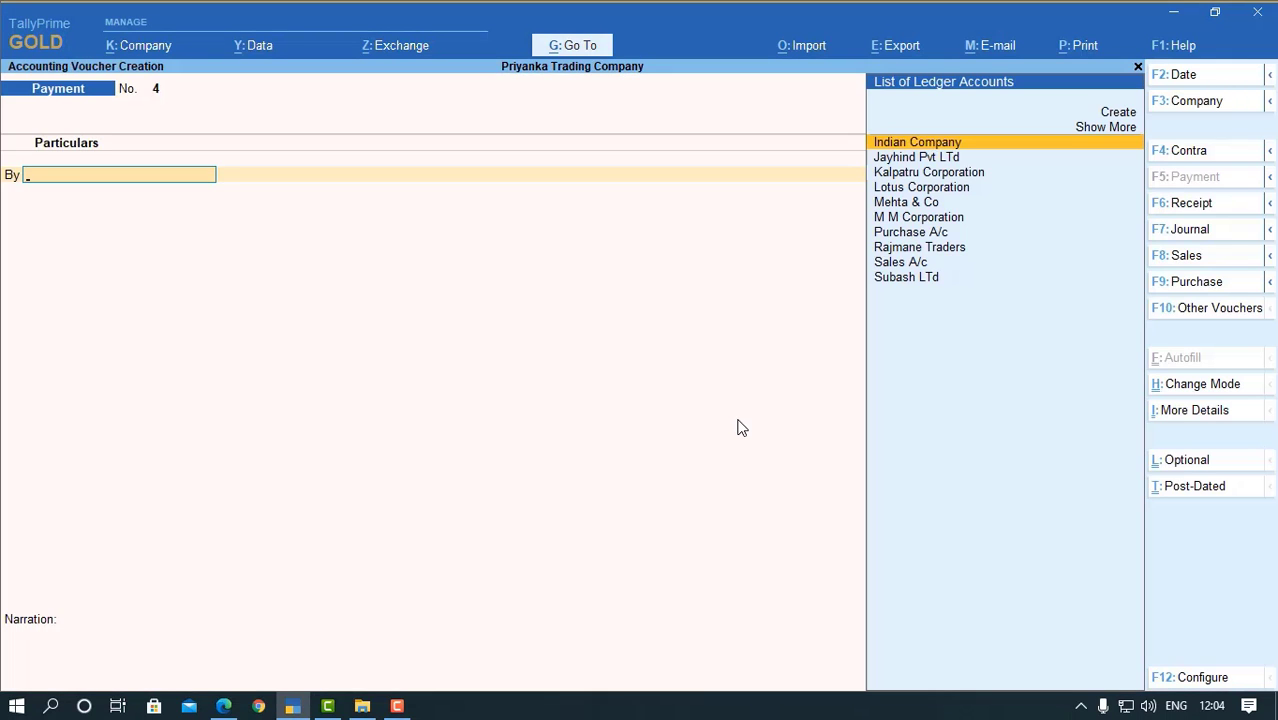
{"action": "type", "text": "ka"}
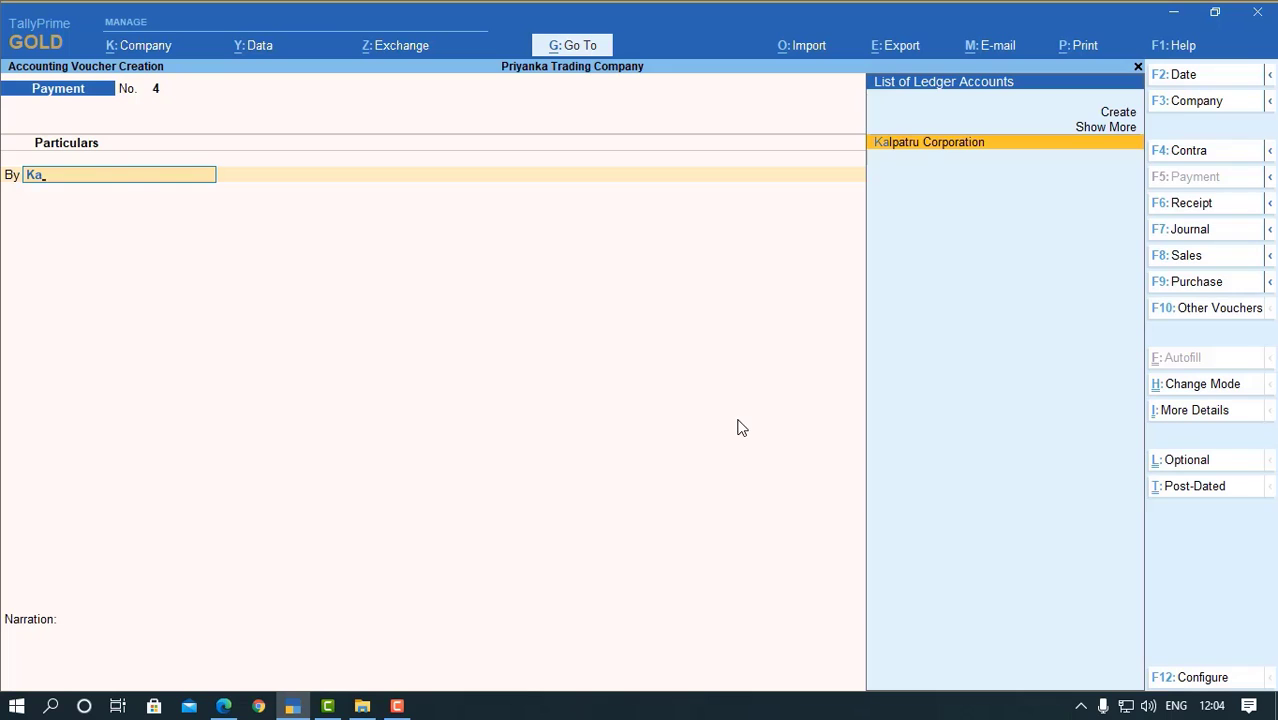
{"action": "key", "text": "Return"}
{"action": "type", "text": "15000"}
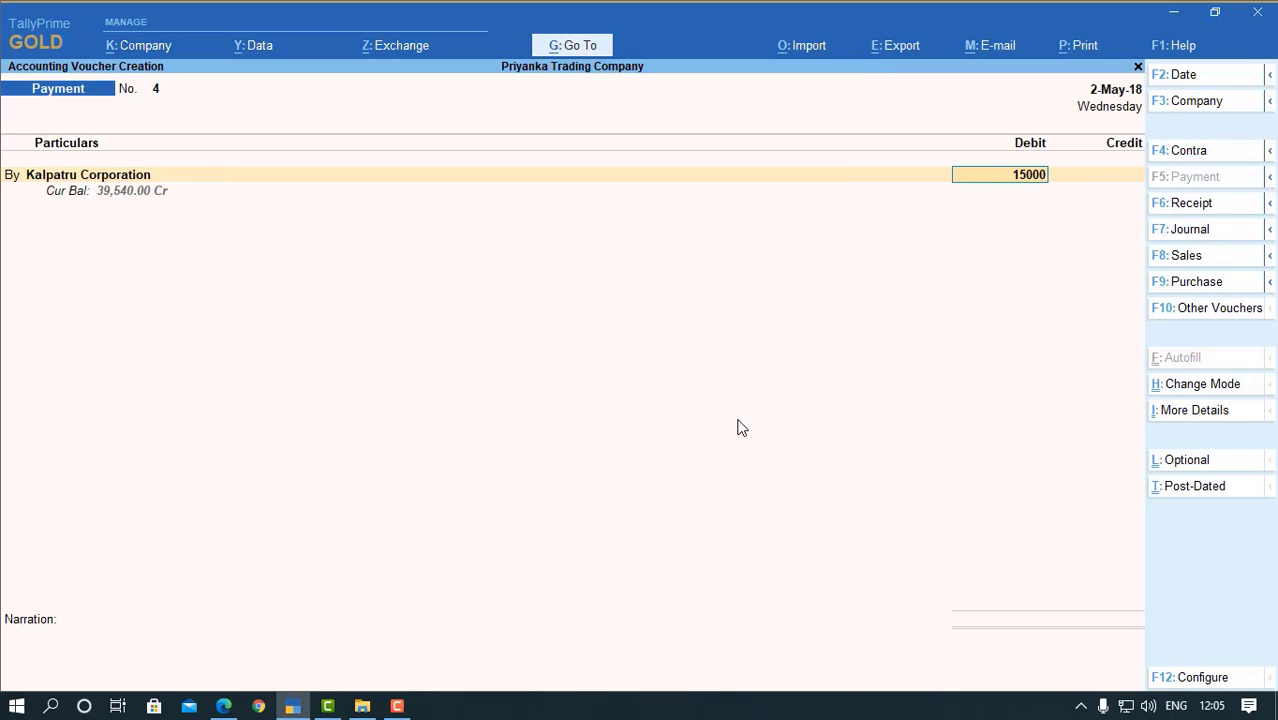
{"action": "key", "text": "Return"}
- Credit Cash with 15,000 and save the Kalpatru Corporation payment voucher with the narration "Being paid in cash."
{"action": "type", "text": "ca"}
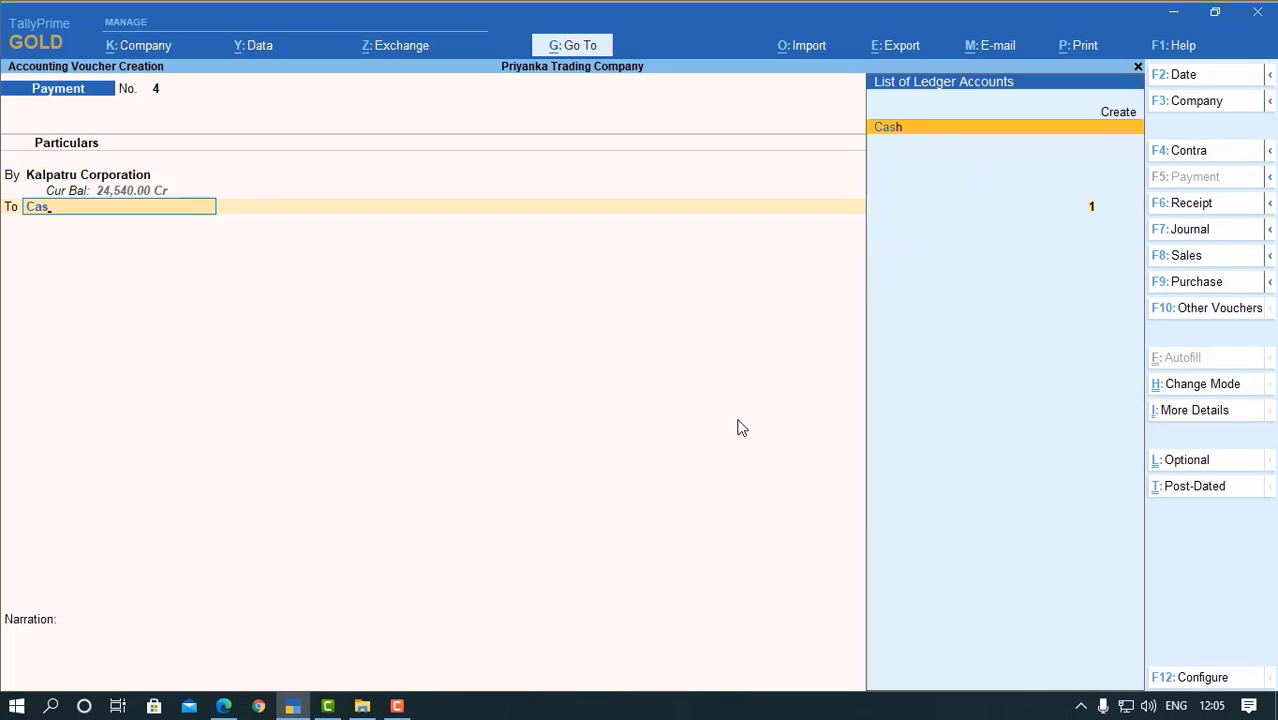
{"action": "key", "text": "Return"}
{"action": "key", "text": "Return"}
{"action": "type", "text": "Being paid in cash."}
{"action": "key", "text": "Return"}
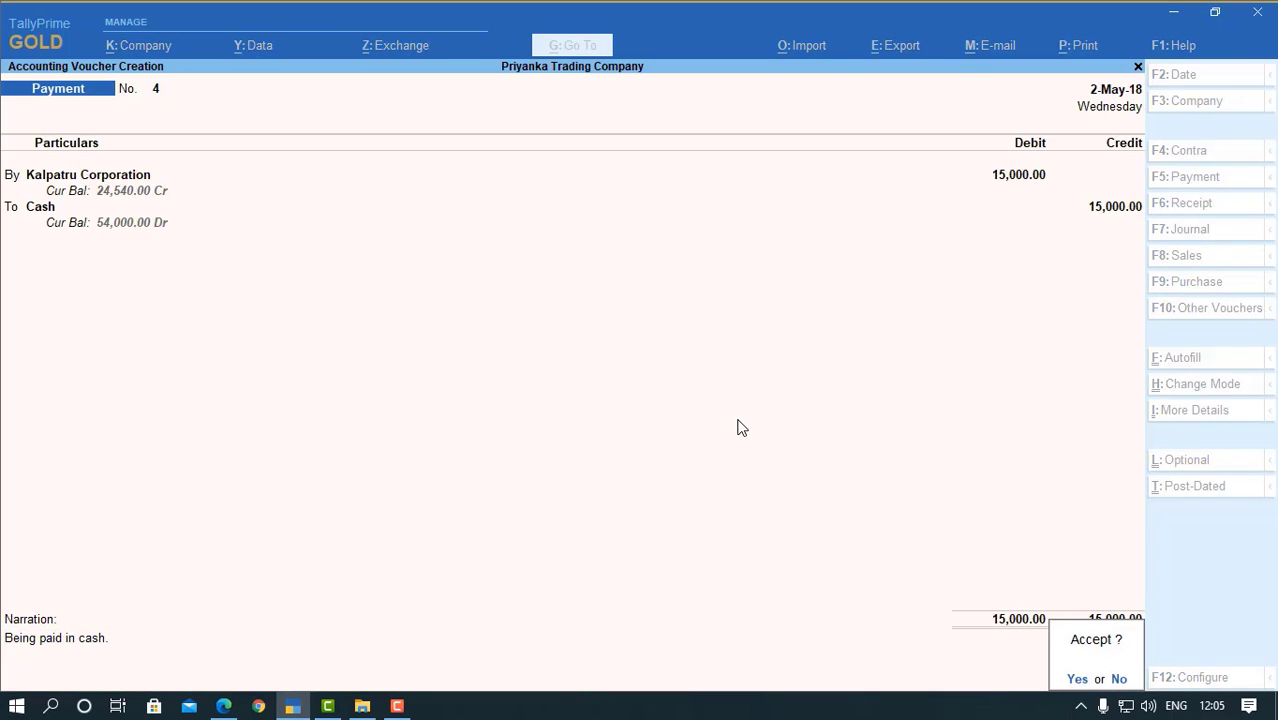
{"action": "key", "text": "Return"}
- Date the fifth payment voucher 1.6 (1-Jun-18) and debit Rajmane Traders with 24,000
{"action": "key", "text": "F2"}
{"action": "type", "text": "1.6"}
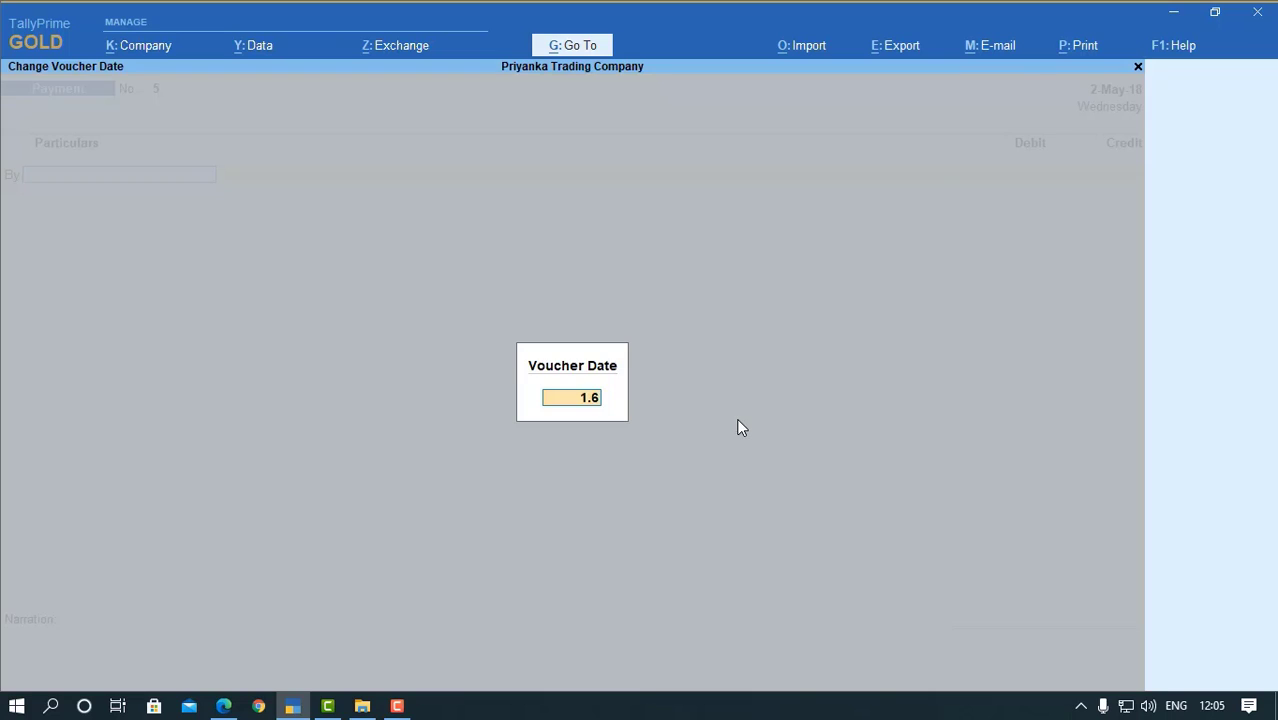
{"action": "key", "text": "Return"}
{"action": "type", "text": "Raj"}
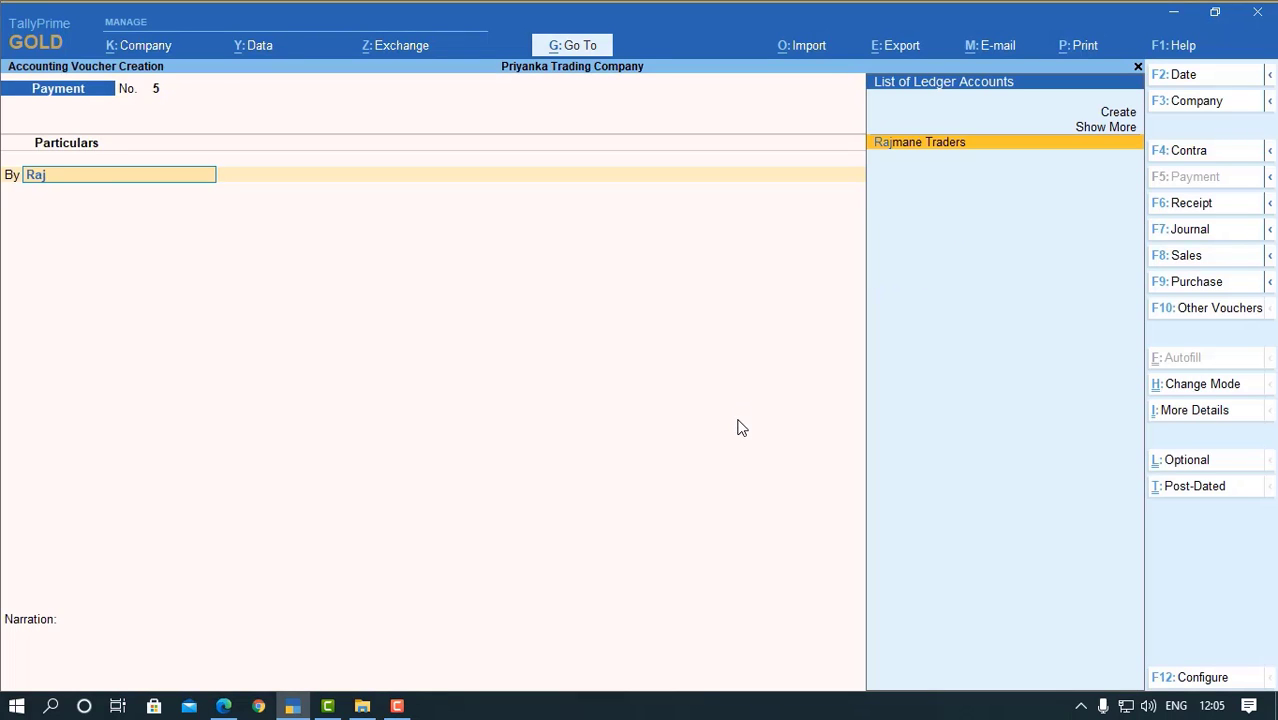
{"action": "key", "text": "Return"}
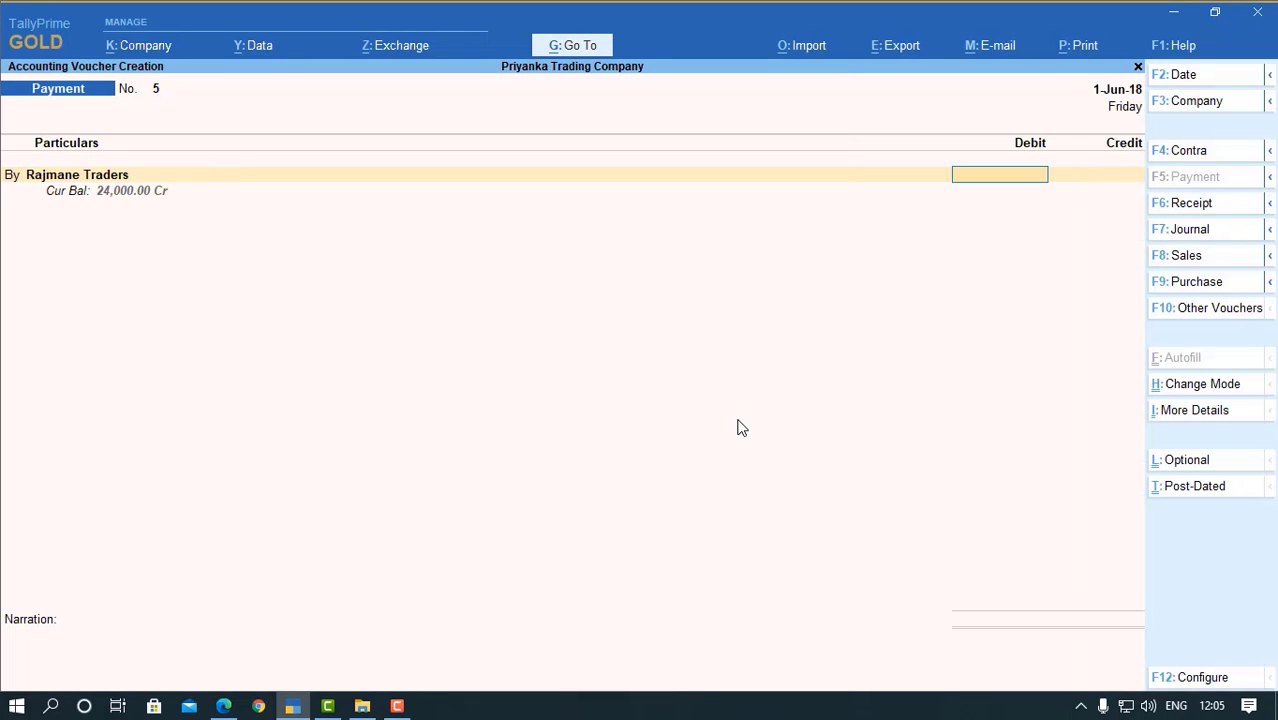
{"action": "type", "text": "24000"}
{"action": "key", "text": "Return"}
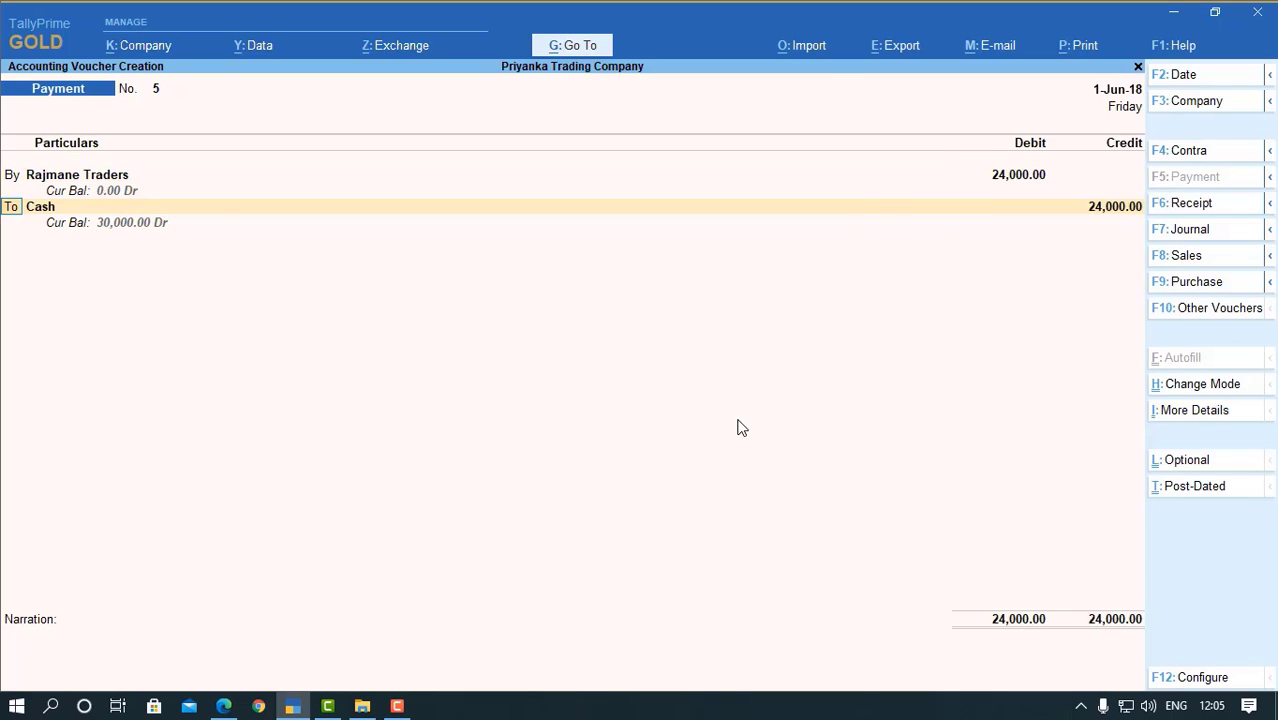
- Credit Cash with 24,000 and save the Rajmane Traders payment voucher with the narration "Being paid in cash."
{"action": "key", "text": "Return"}
{"action": "key", "text": "Return"}
{"action": "key", "text": "Return"}
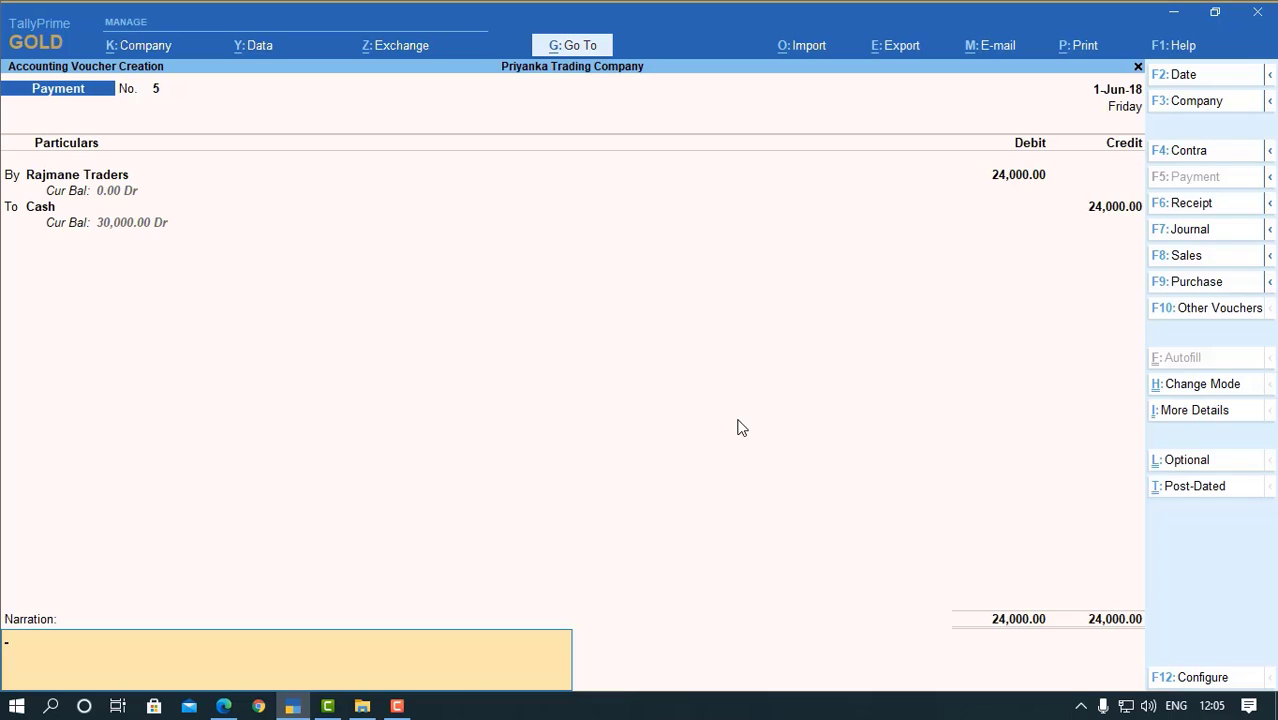
{"action": "key", "text": "ctrl+alt+v"}
{"action": "key", "text": "Return"}
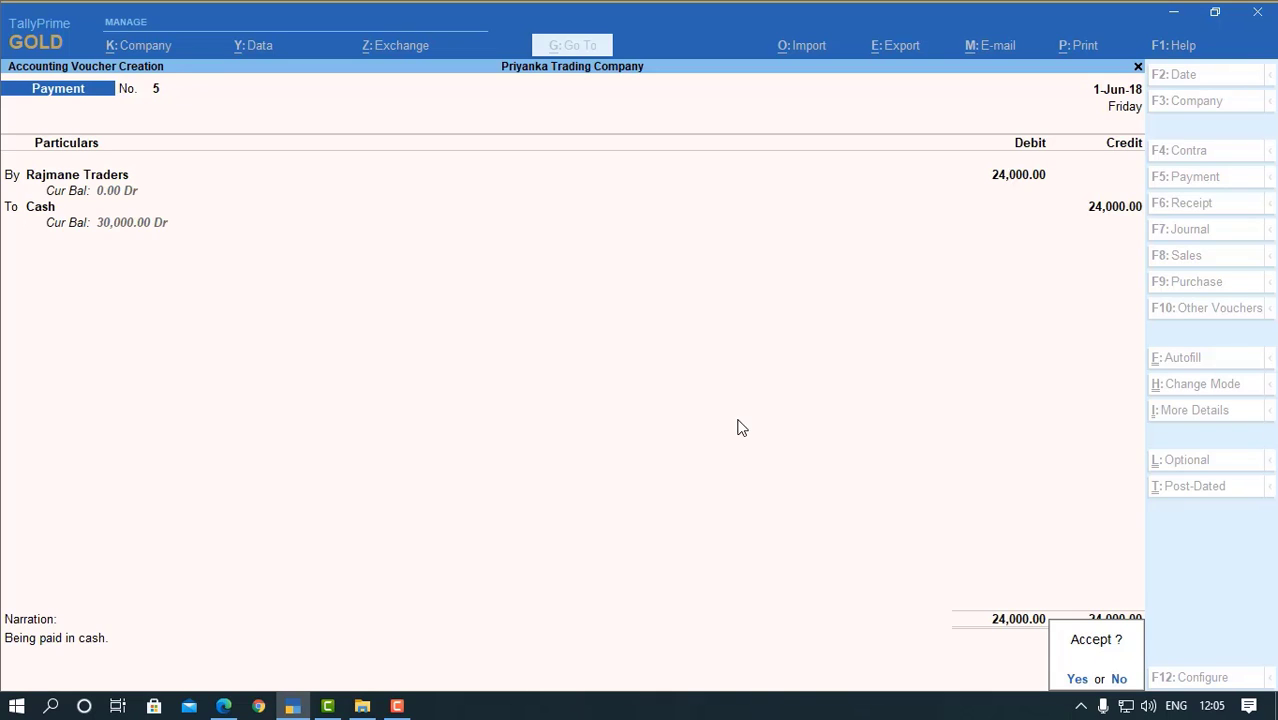
{"action": "key", "text": "Return"}
- Date the sixth payment voucher 2.3 (2-Mar-19) and debit Indian Company with 22,000
{"action": "key", "text": "F2"}
{"action": "type", "text": "2."}
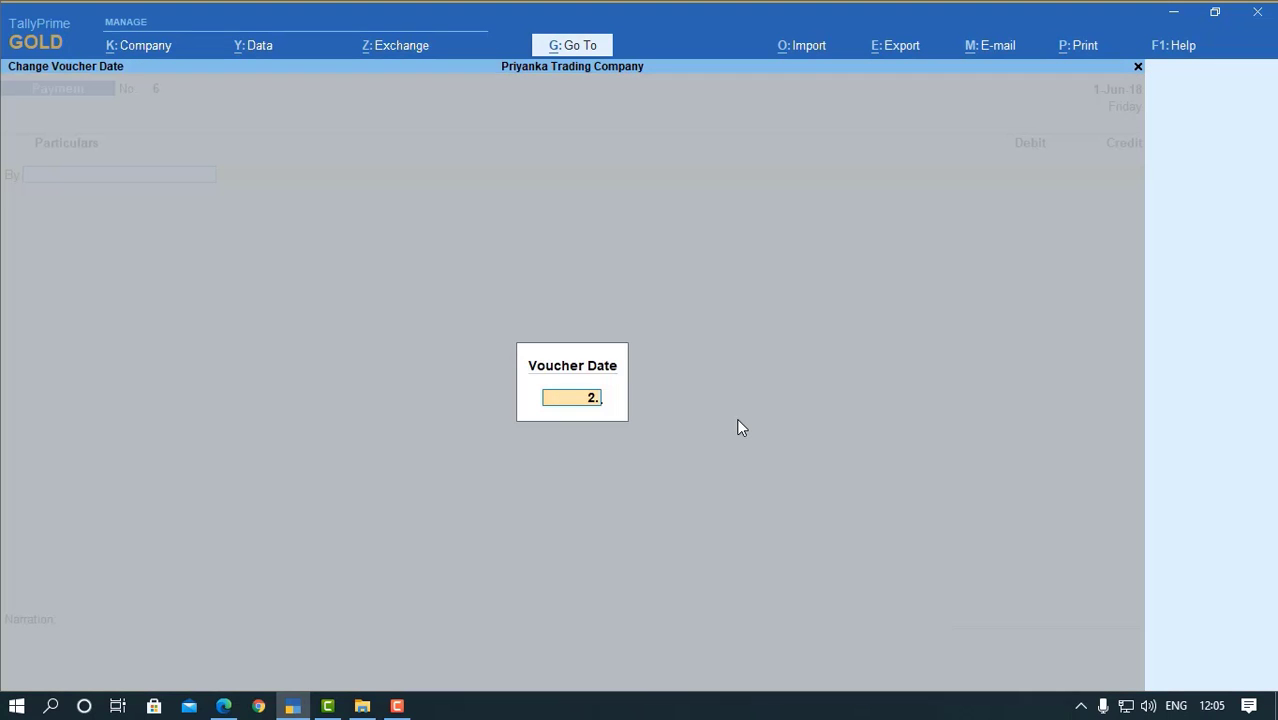
{"action": "type", "text": "3"}
{"action": "key", "text": "Return"}
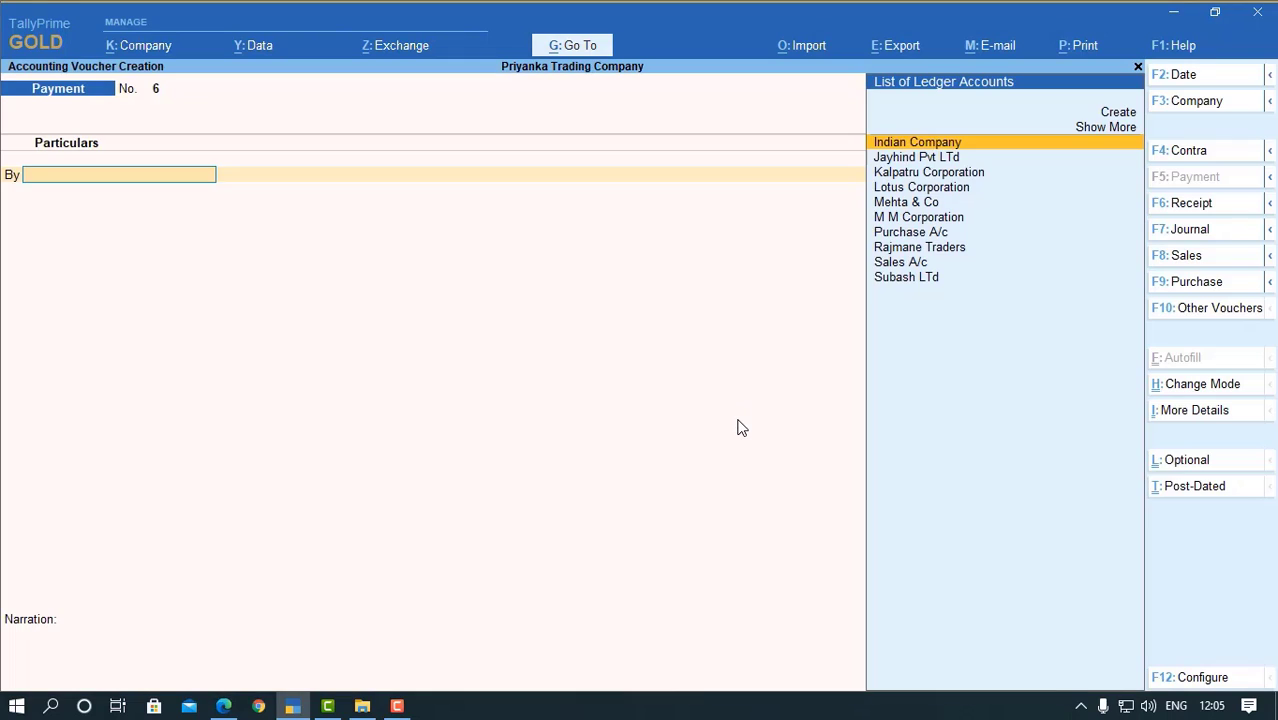
{"action": "type", "text": "In"}
{"action": "key", "text": "Return"}
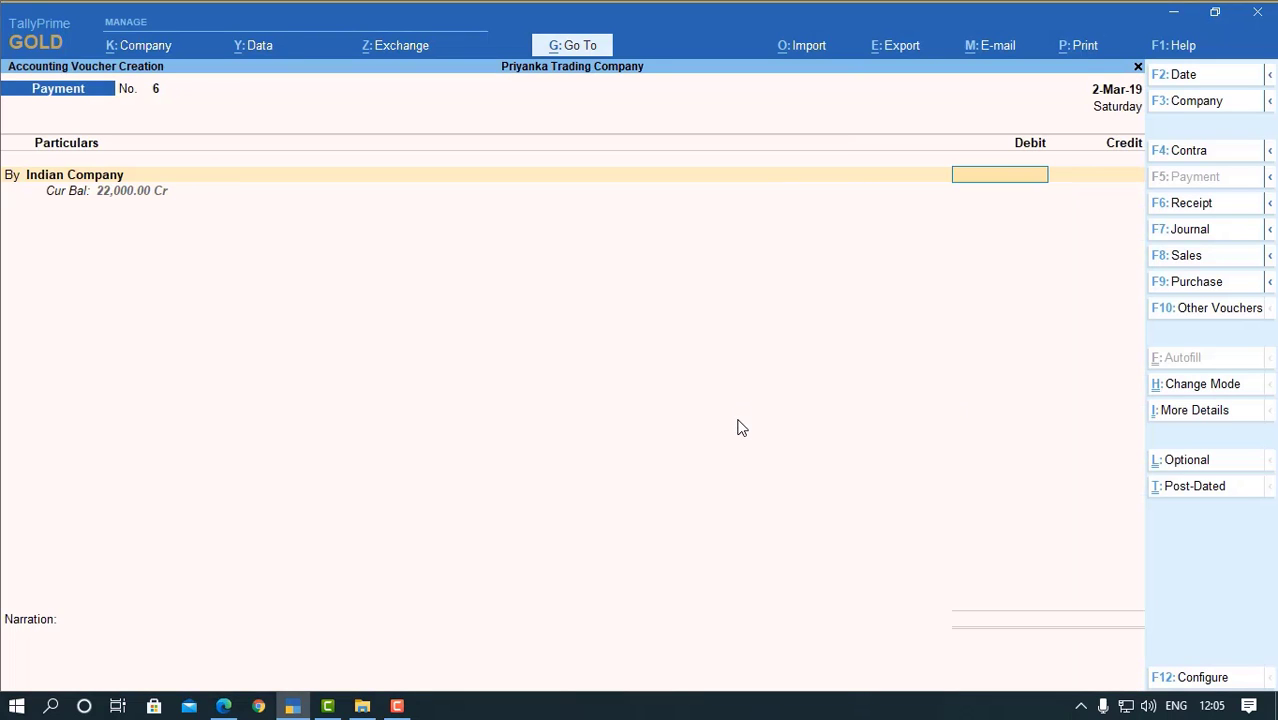
{"action": "type", "text": "22000"}
{"action": "key", "text": "Return"}
- Credit Cash with 22,000 and save the Indian Company payment voucher with the narration "Being paid in cash."
{"action": "key", "text": "Return"}
{"action": "key", "text": "Return"}
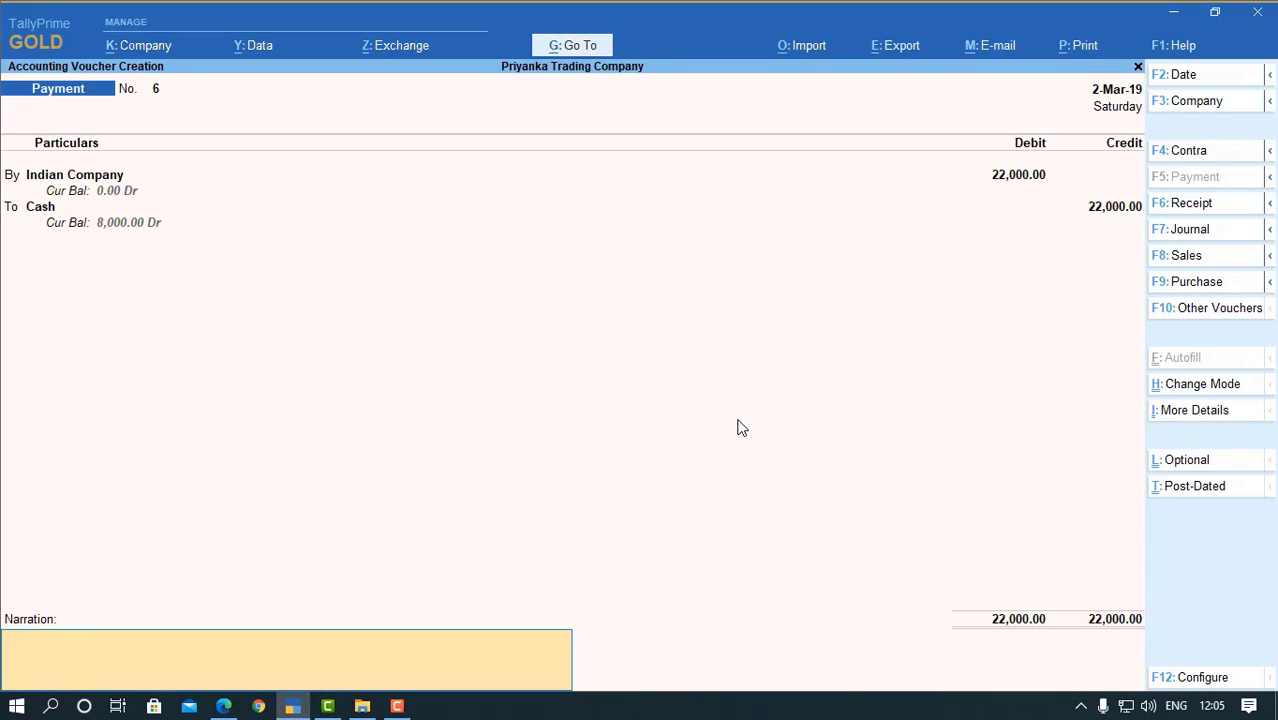
{"action": "type", "text": "Being paid in cash."}
{"action": "key", "text": "Return"}
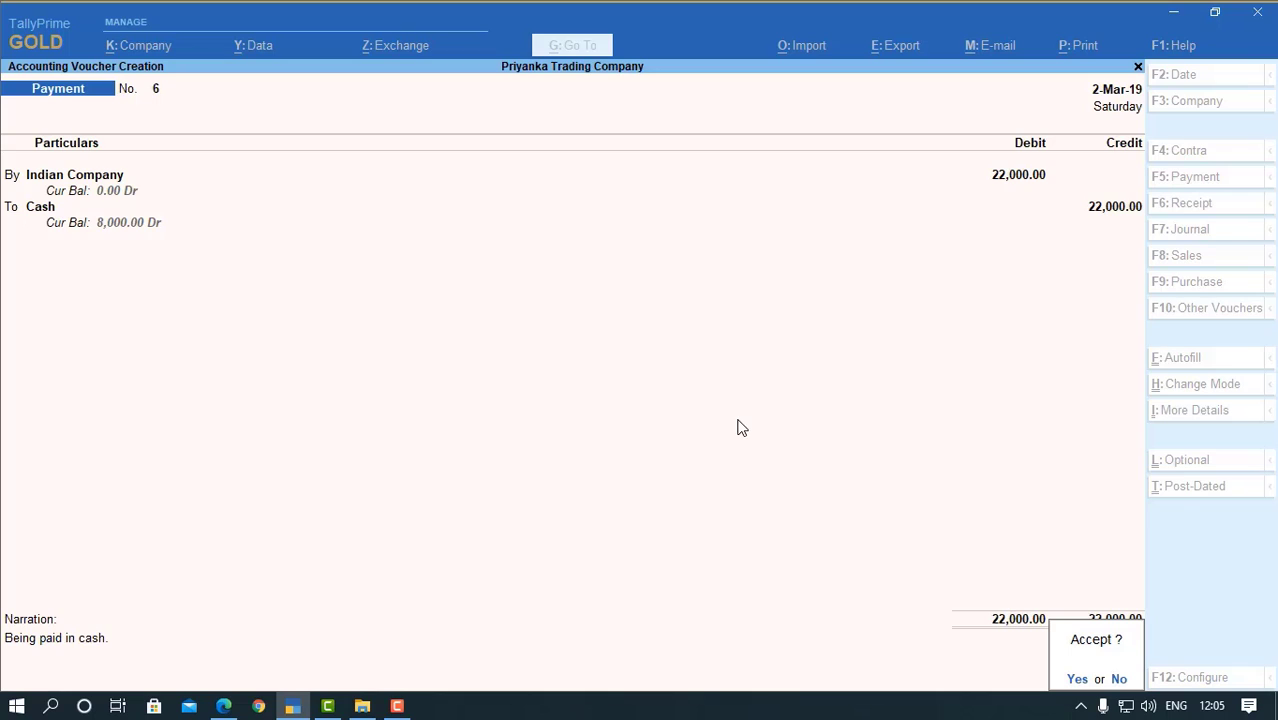
{"action": "key", "text": "y"}
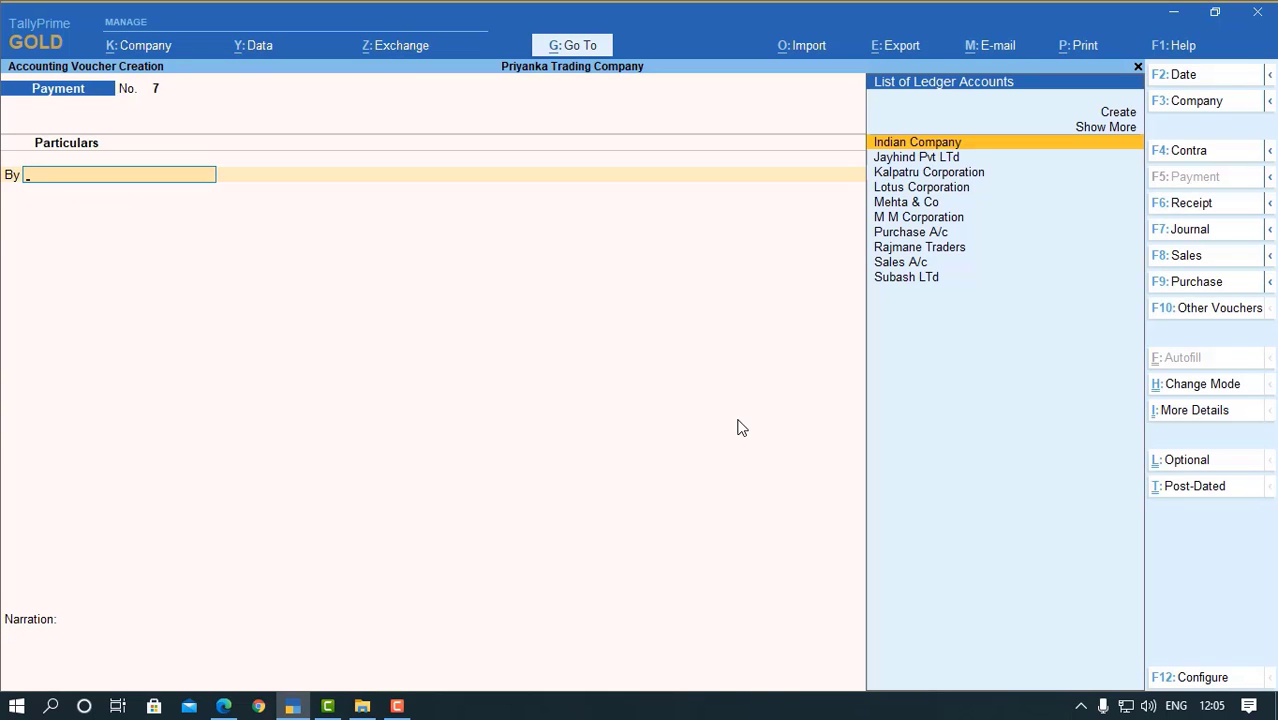
- Date the next payment voucher 1-Jul-18 and debit Jayhind Pvt LTd with 35,000
{"action": "key", "text": "F2"}
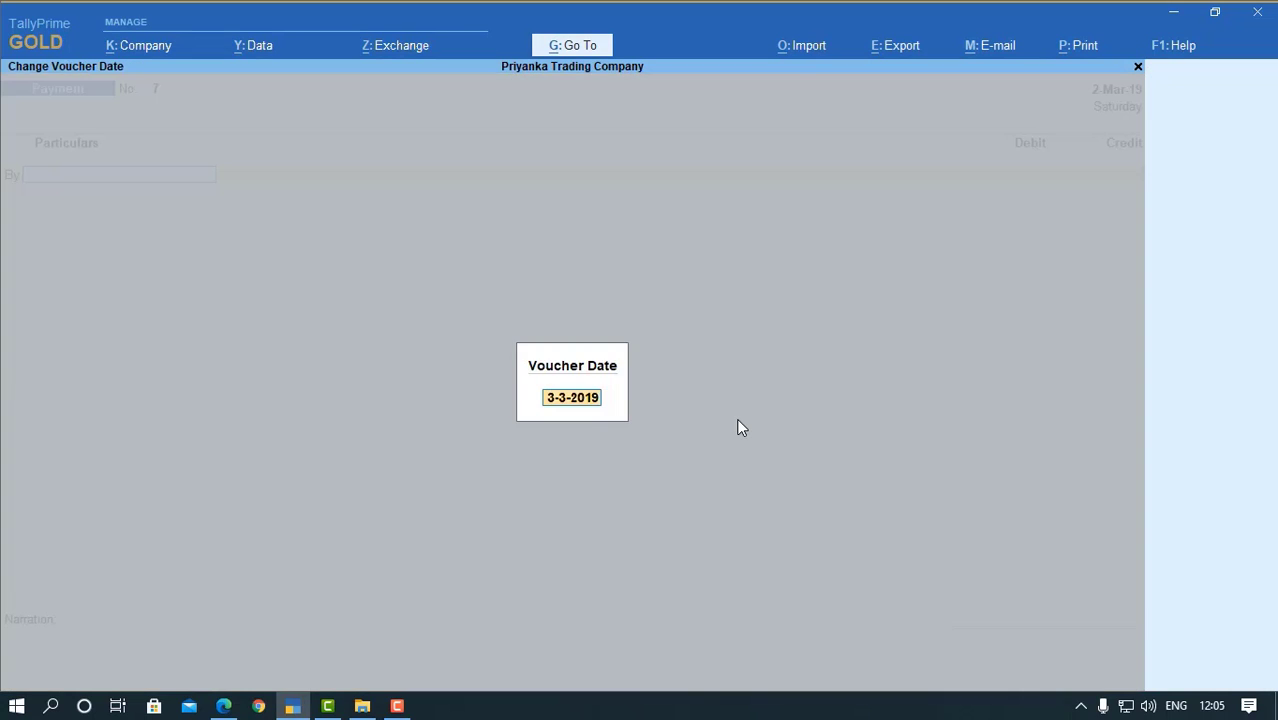
{"action": "type", "text": "1-1"}
{"action": "key", "text": "Return"}
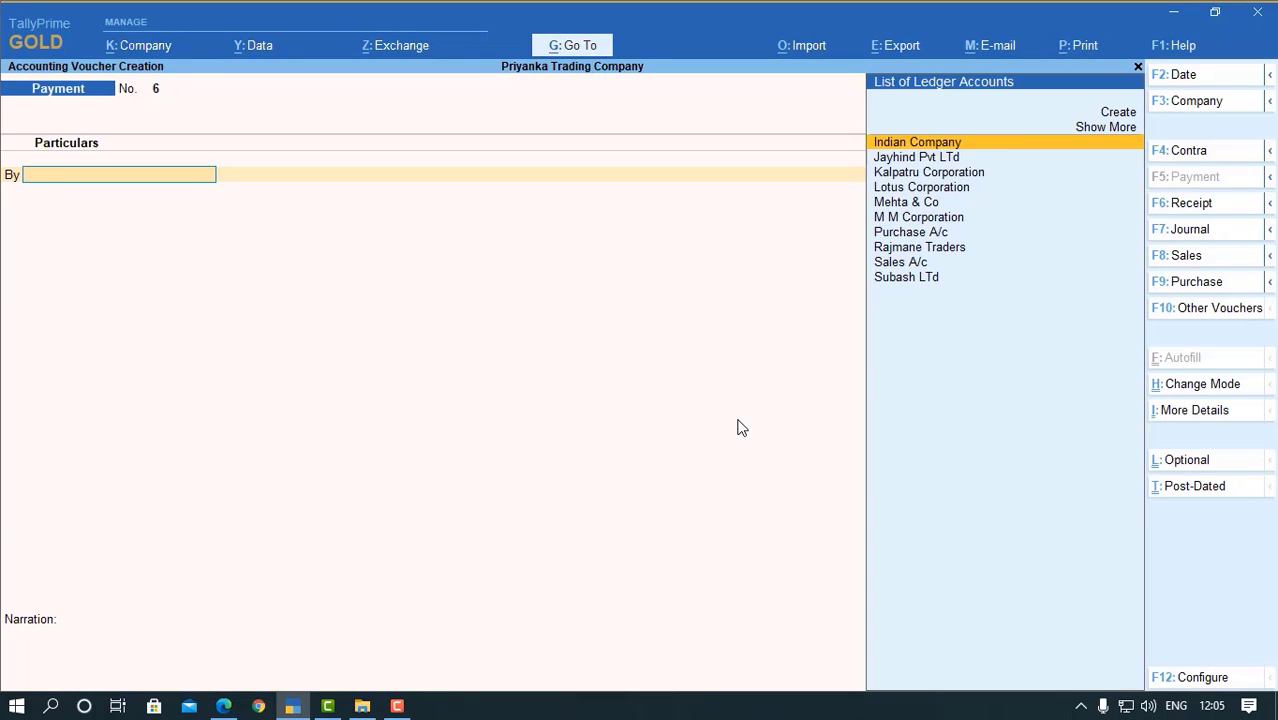
{"action": "type", "text": "Jay"}
{"action": "key", "text": "Return"}
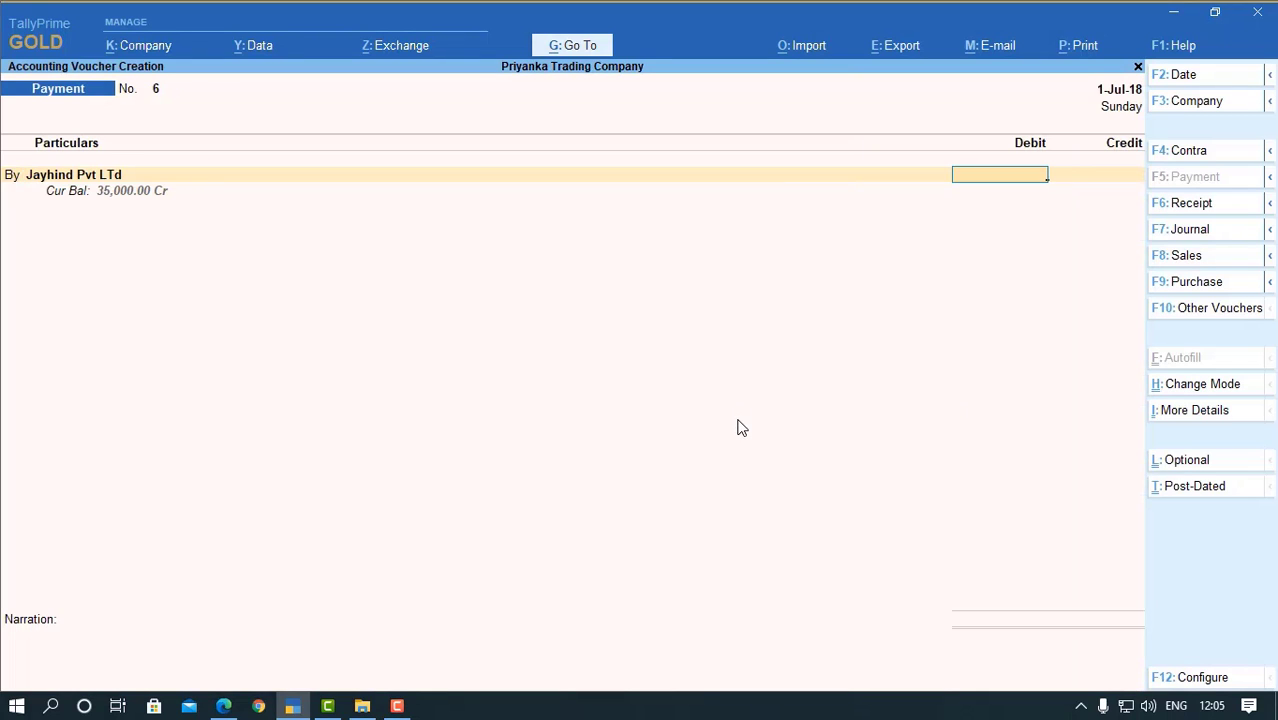
{"action": "type", "text": "35,000"}
{"action": "key", "text": "Return"}
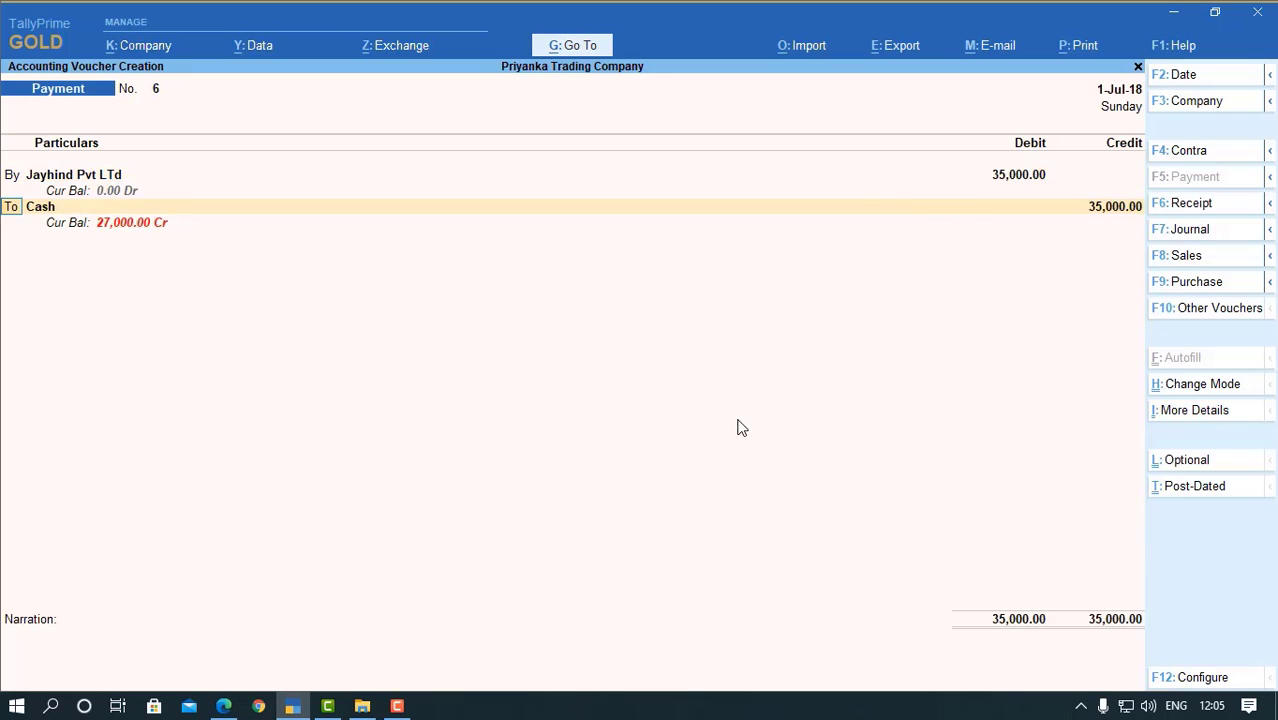
- Credit Cash with 35,000 and save the Jayhind Pvt LTd payment voucher with the narration "Being paid in cash."
{"action": "key", "text": "Return"}
{"action": "key", "text": "Return"}
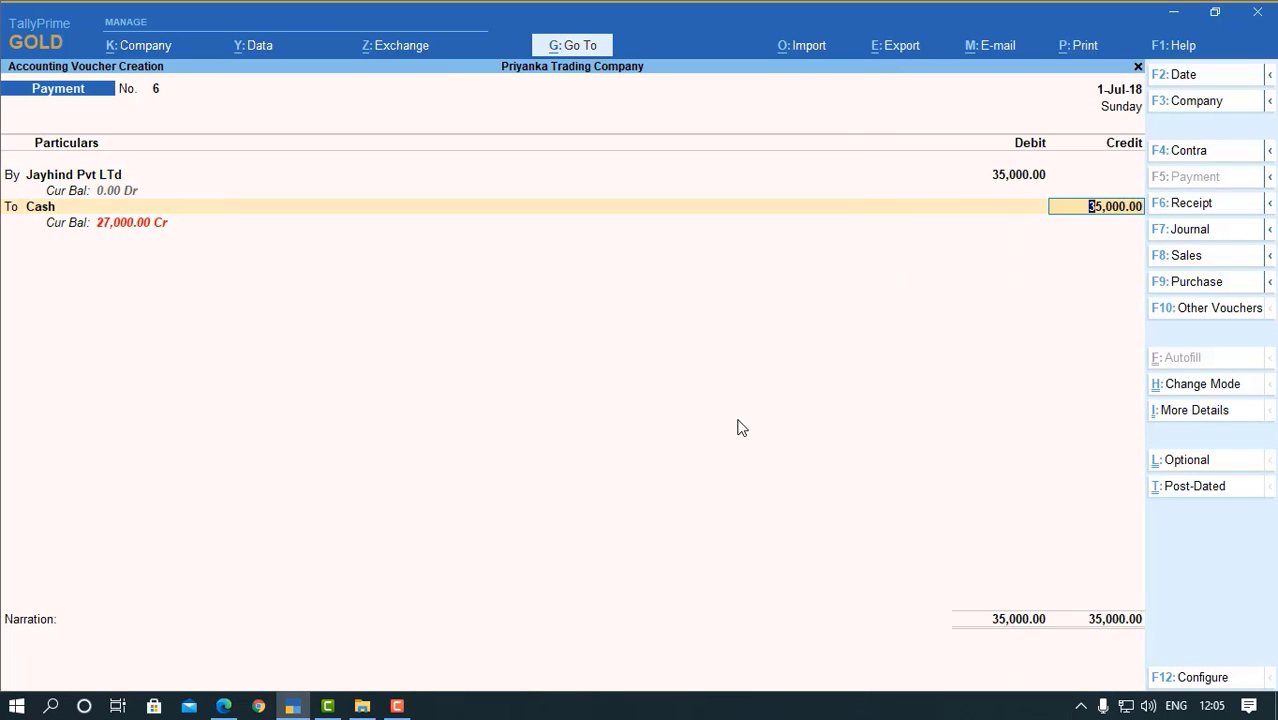
{"action": "key", "text": "Return"}
{"action": "key", "text": "Return"}
{"action": "key", "text": "Return"}
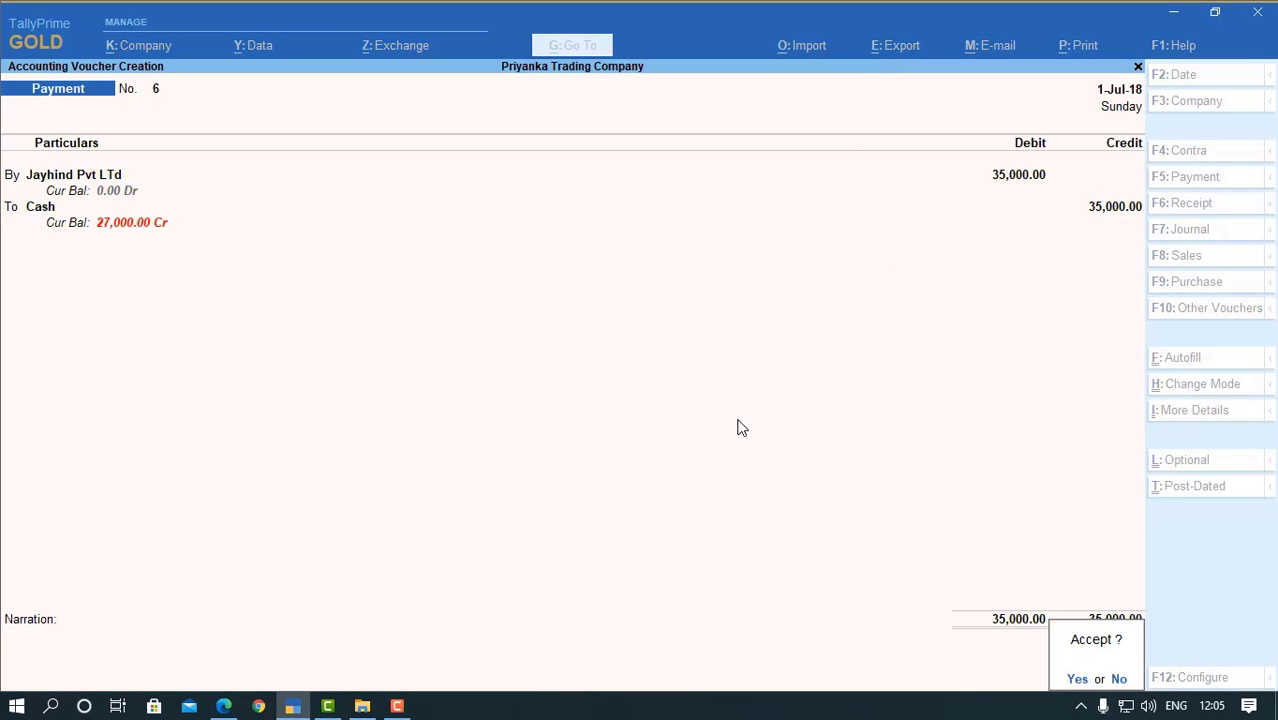
{"action": "type", "text": "nBeing paid in cash."}
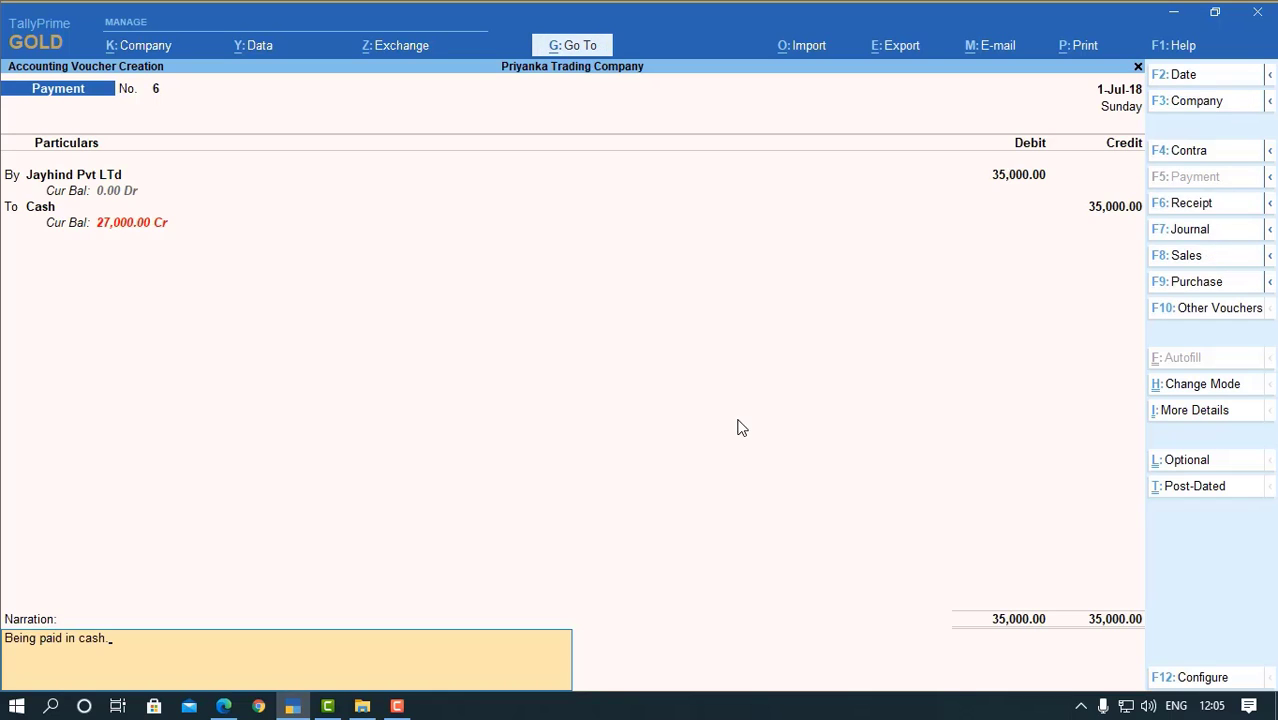
{"action": "key", "text": "Return"}
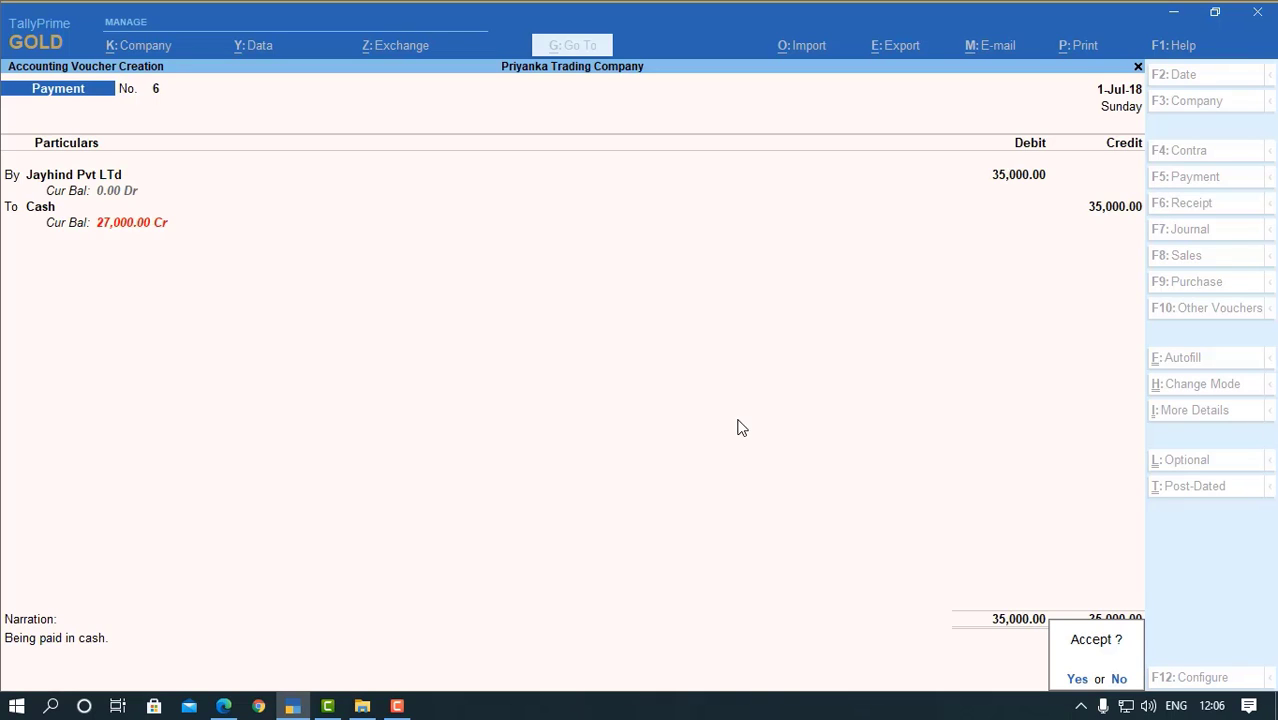
{"action": "key", "text": "y"}
- Date the next payment voucher 2.7 (2-Jul-18) and debit Kalpatru Corporation with 24,540
{"action": "key", "text": "F2"}
{"action": "type", "text": "2."}
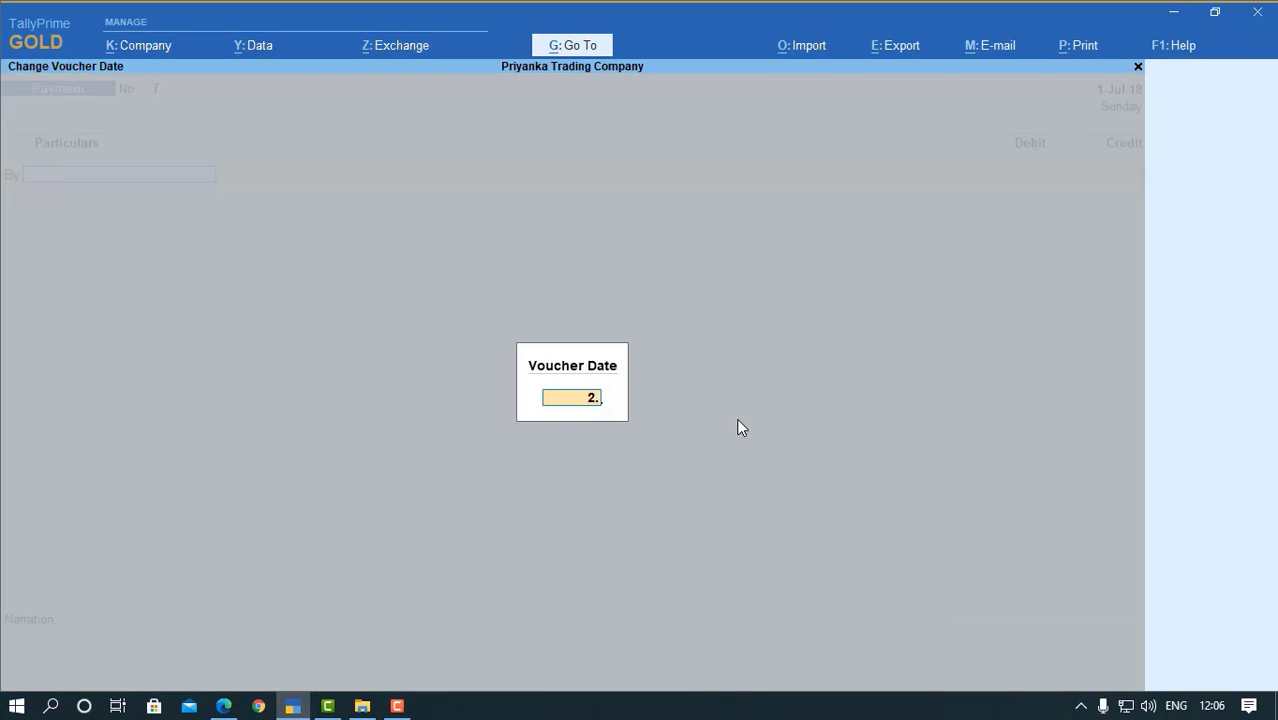
{"action": "type", "text": "7"}
{"action": "key", "text": "Return"}
{"action": "type", "text": "Kal"}
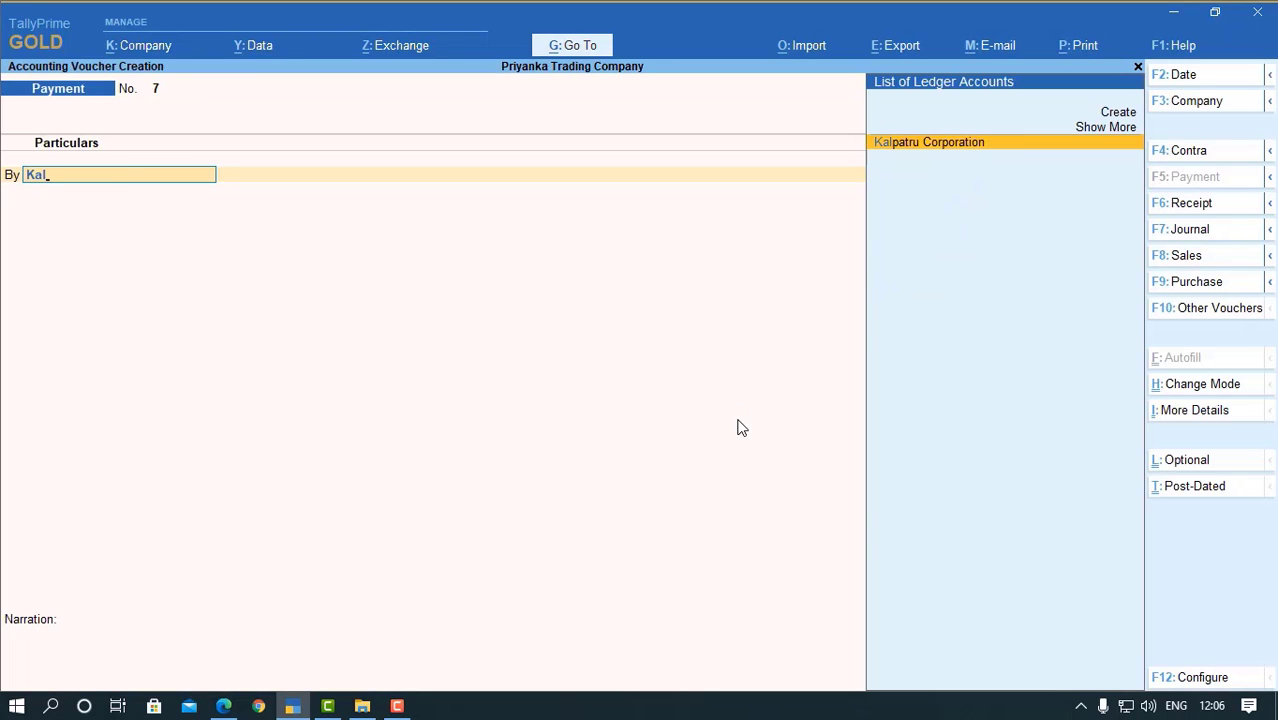
{"action": "key", "text": "Return"}
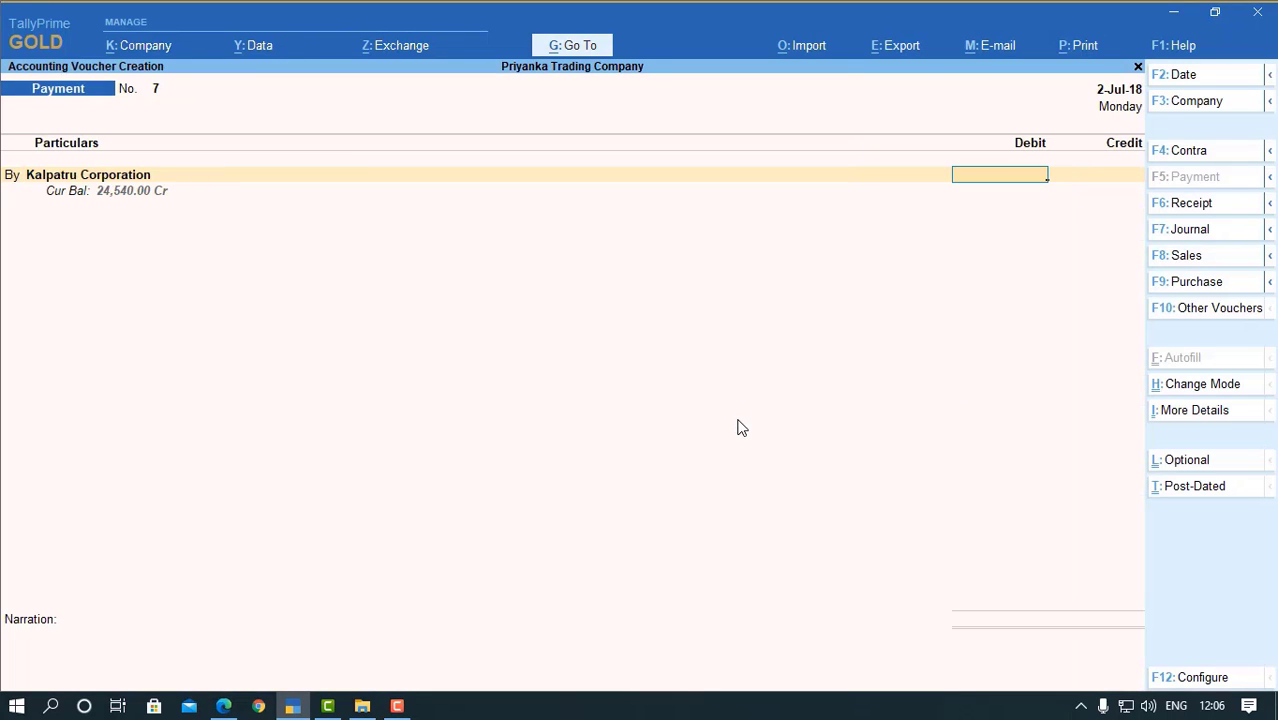
{"action": "type", "text": "24540"}
{"action": "key", "text": "Return"}
- Credit Cash with 24,540 and save the Kalpatru Corporation payment voucher with the narration "Being paid in cash."
{"action": "key", "text": "Return"}
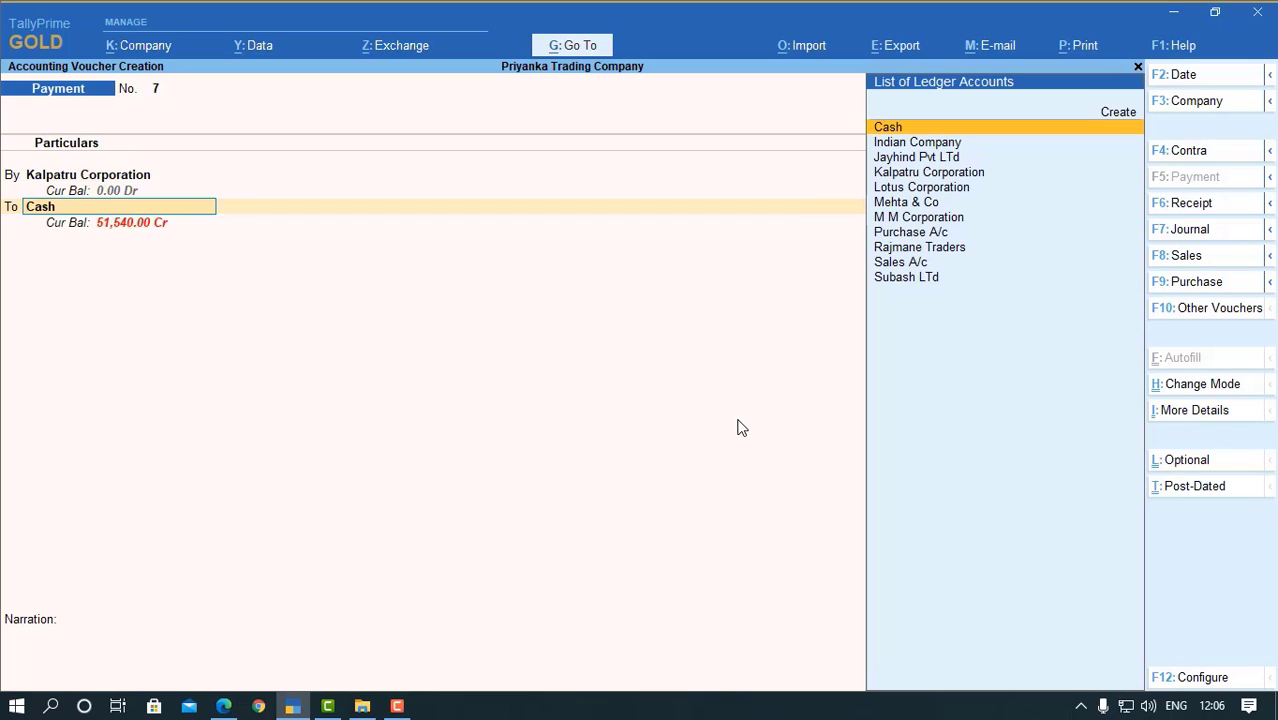
{"action": "key", "text": "Return"}
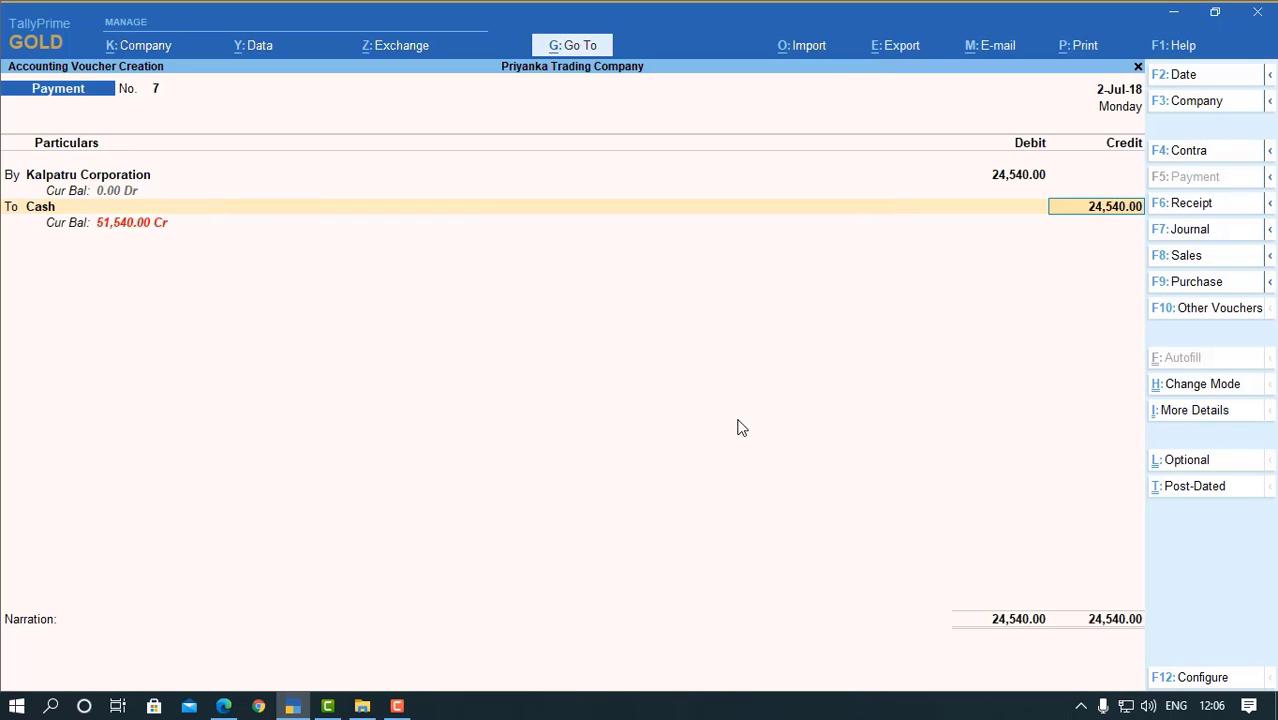
{"action": "key", "text": "Return"}
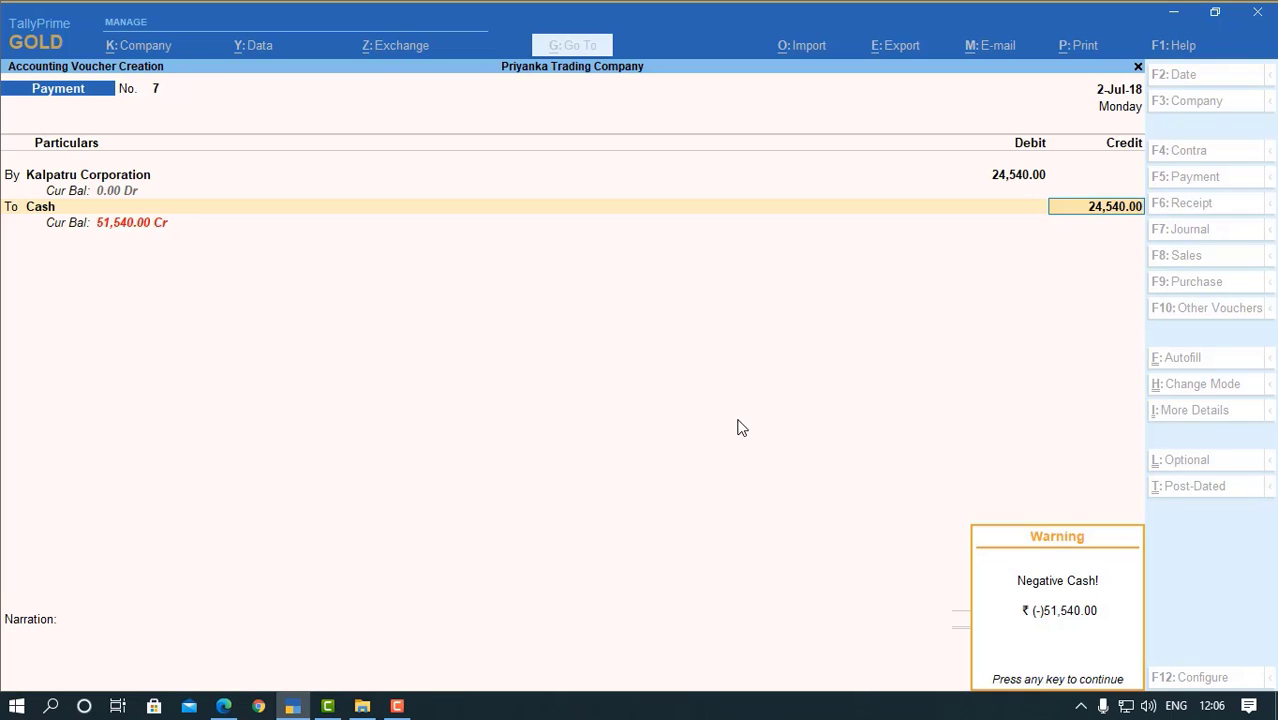
{"action": "key", "text": "Return"}
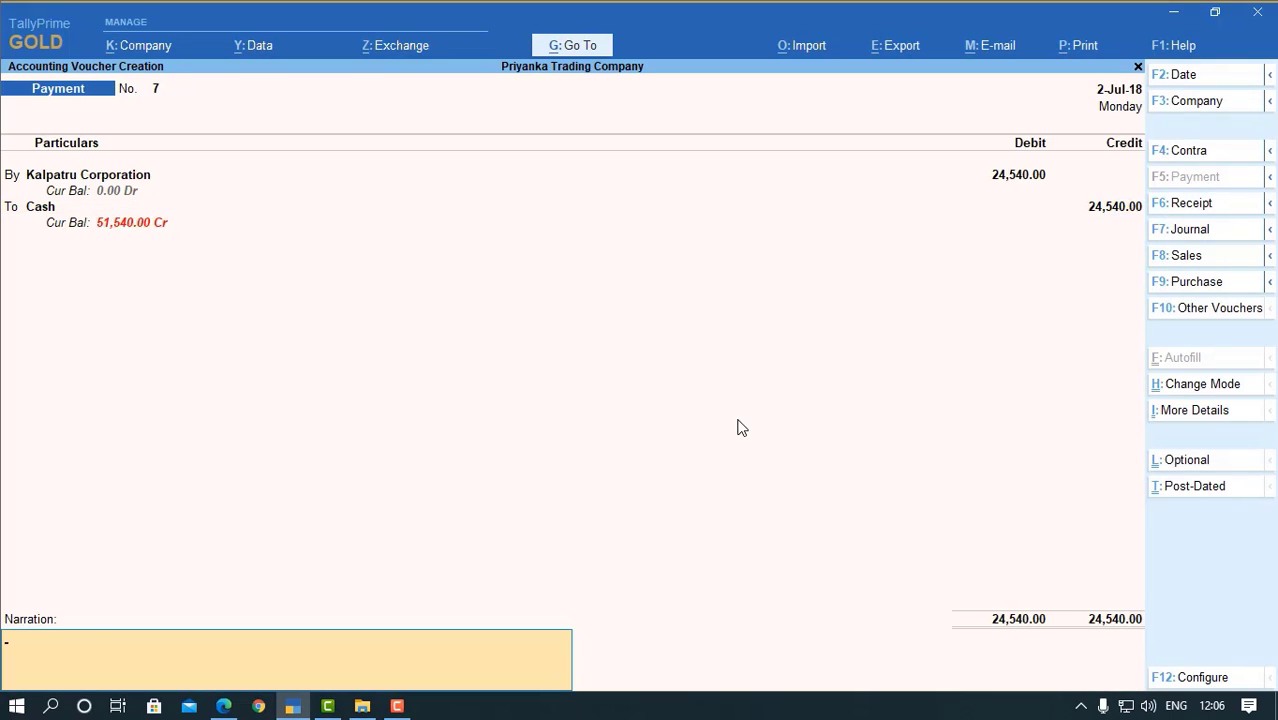
{"action": "type", "text": "Being paid in cash."}
{"action": "key", "text": "Return"}
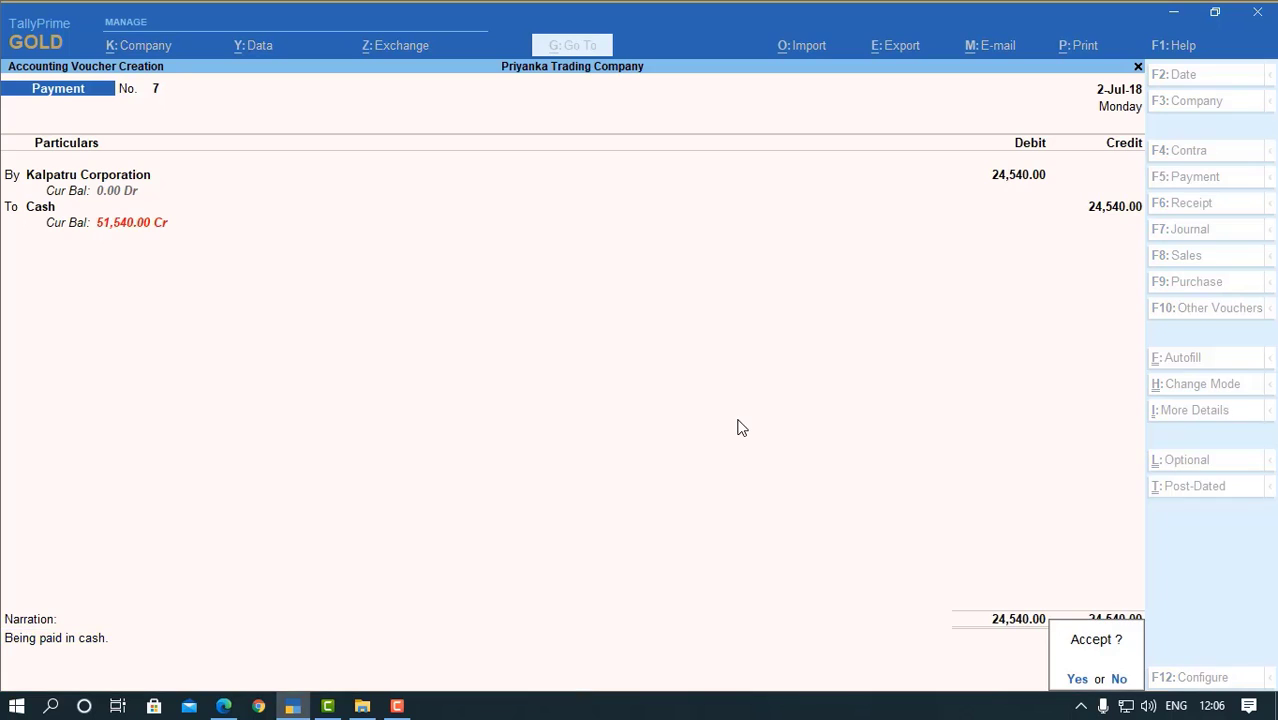
{"action": "key", "text": "Return"}
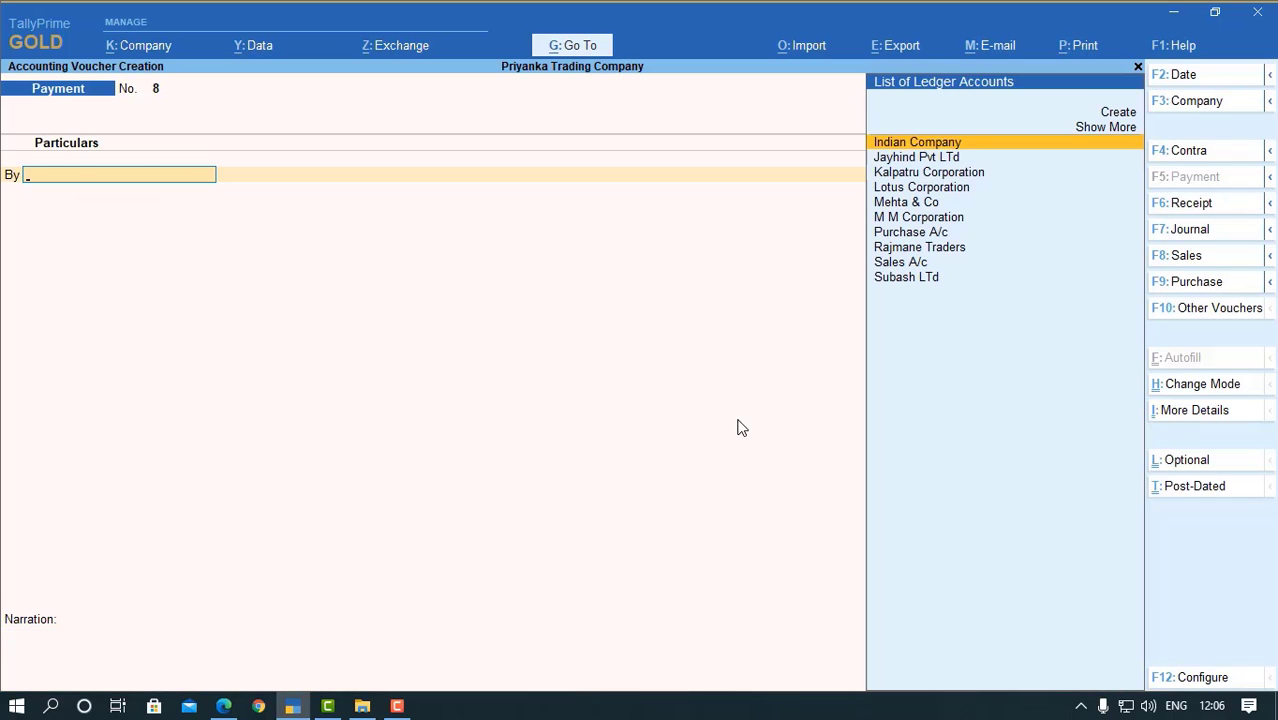
- Leave voucher creation and display the Cash/Bank Summary from the account books
{"action": "key", "text": "Escape"}
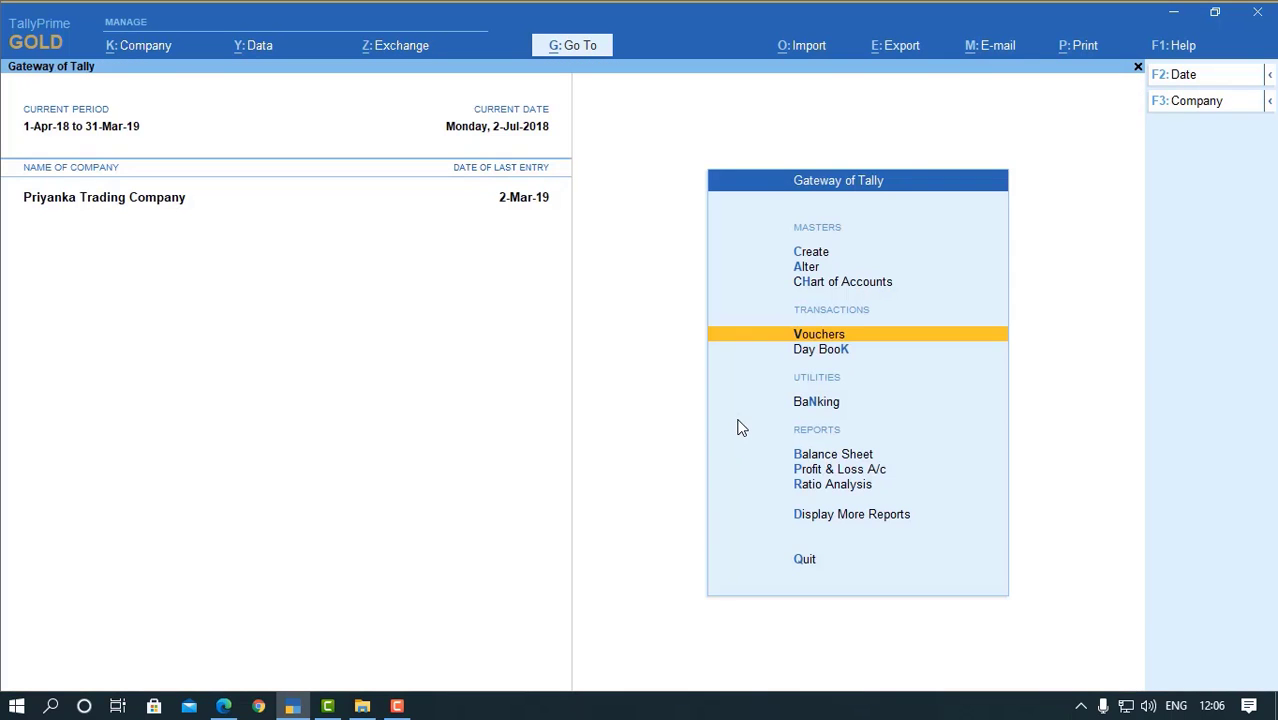
{"action": "key", "text": "Down"}
{"action": "key", "text": "Down"}
{"action": "key", "text": "Down"}
{"action": "key", "text": "Down"}
{"action": "key", "text": "Down"}
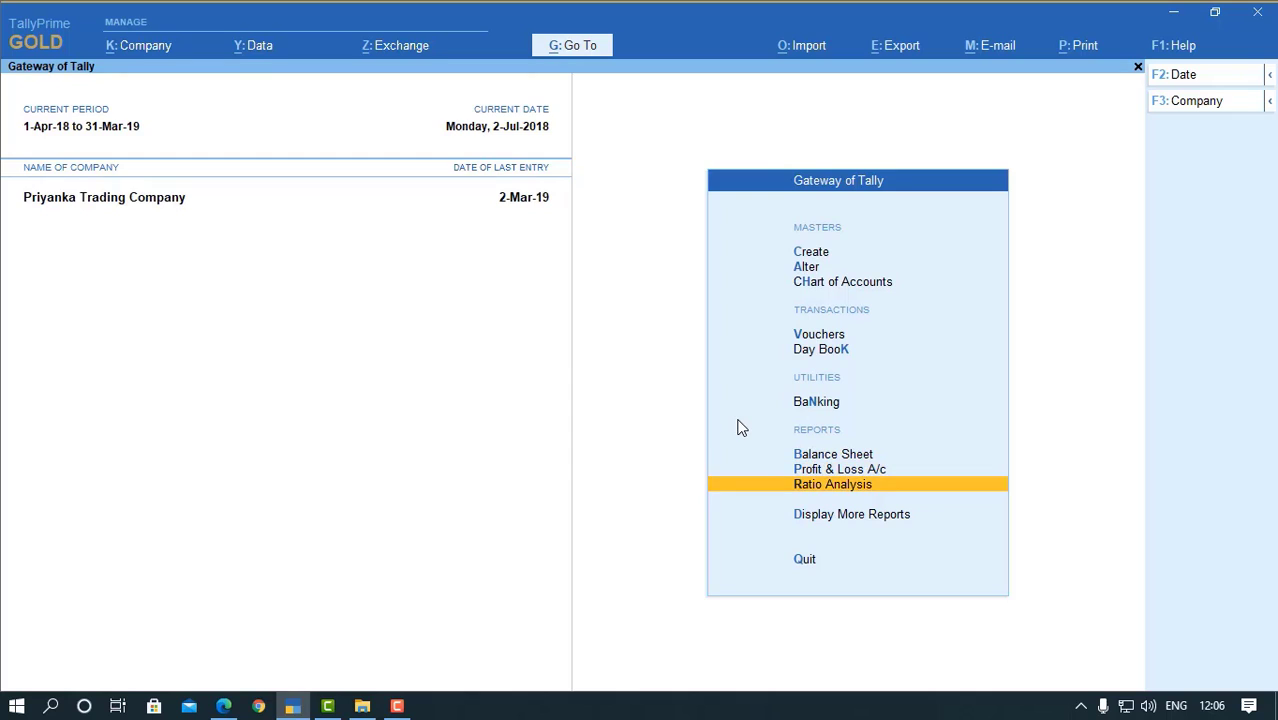
{"action": "key", "text": "Down"}
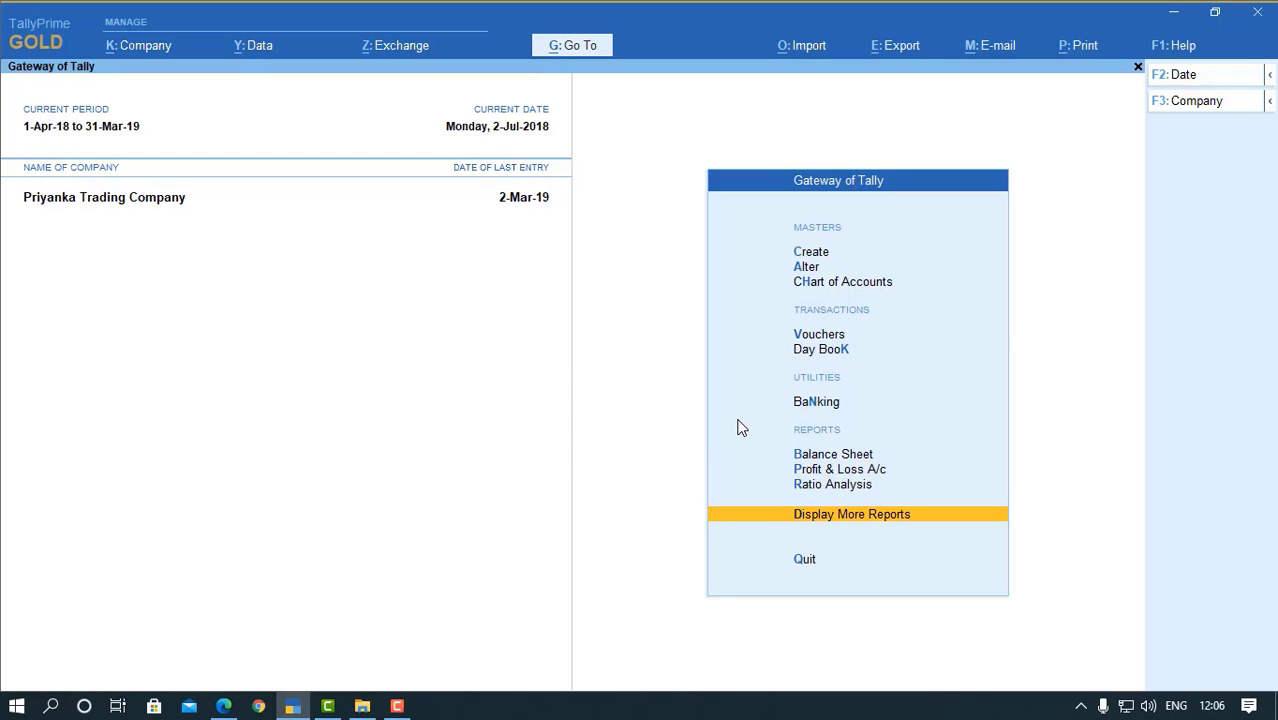
{"action": "key", "text": "Return"}
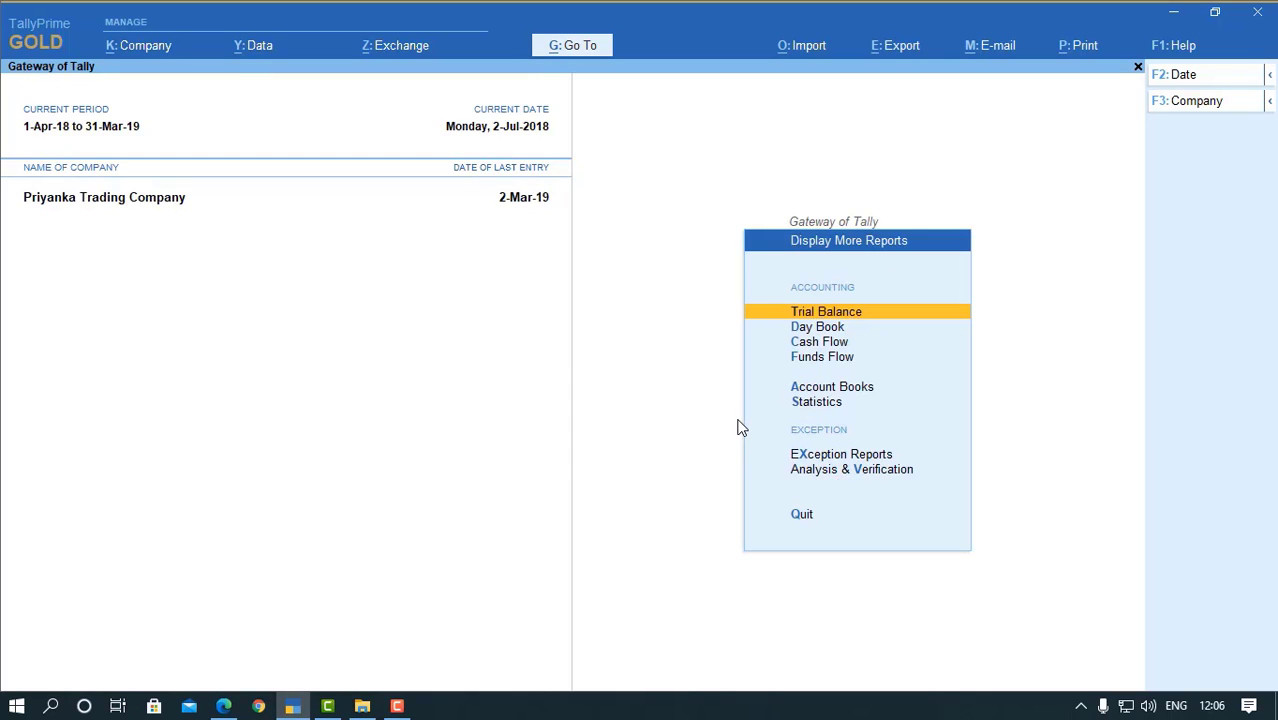
{"action": "key", "text": "Down"}
{"action": "key", "text": "Down"}
{"action": "key", "text": "Down"}
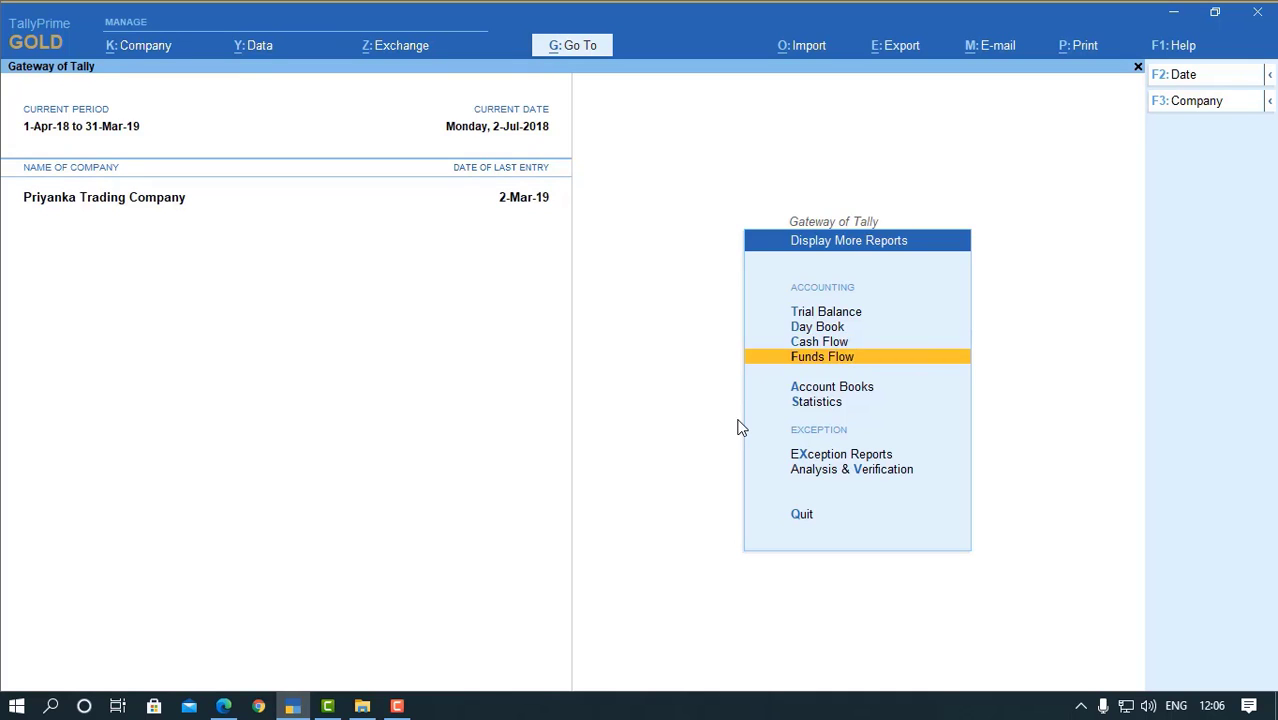
{"action": "key", "text": "Down"}
{"action": "key", "text": "Return"}
{"action": "key", "text": "Return"}
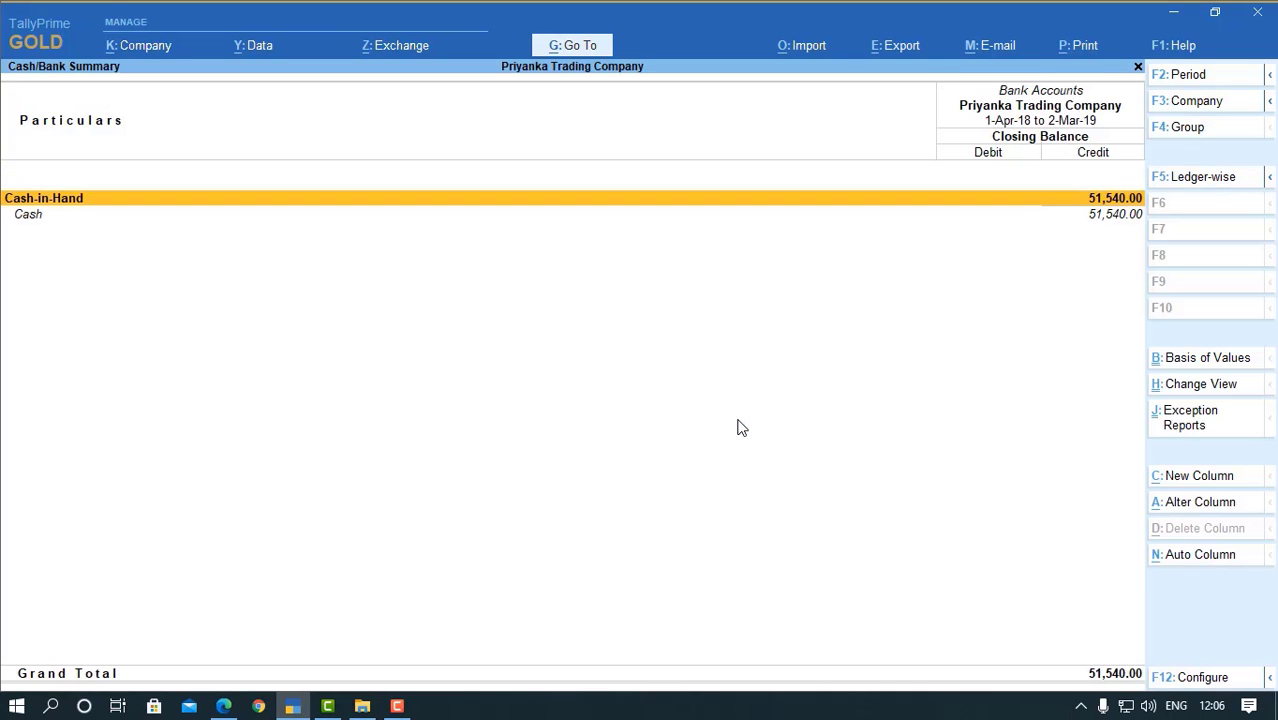
- Drill down from Cash-in-Hand through the Cash ledger's monthly summary to the April vouchers
{"action": "key", "text": "Return"}
{"action": "key", "text": "Return"}
{"action": "key", "text": "Up"}
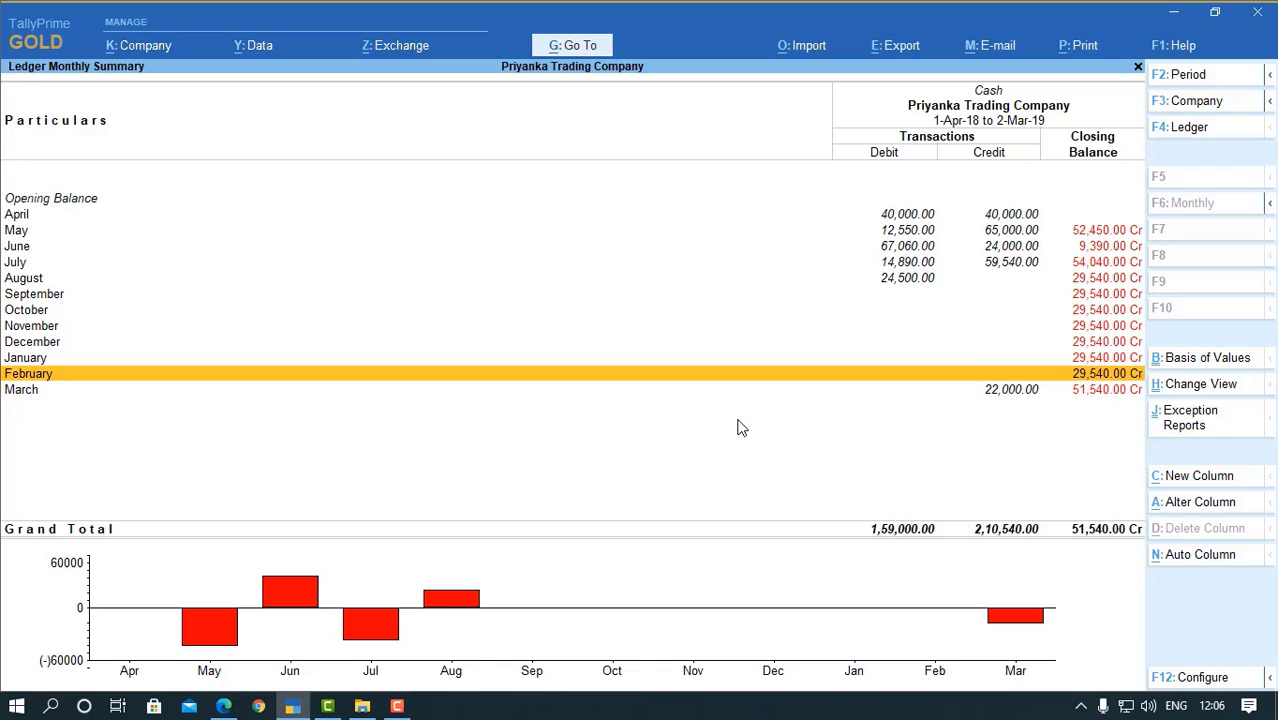
{"action": "key", "text": "Up"}
{"action": "key", "text": "Up"}
{"action": "key", "text": "Up"}
{"action": "key", "text": "Up"}
{"action": "key", "text": "Up"}
{"action": "key", "text": "Up"}
{"action": "key", "text": "Up"}
{"action": "key", "text": "Up"}
{"action": "key", "text": "Up"}
{"action": "key", "text": "Up"}
{"action": "key", "text": "Return"}
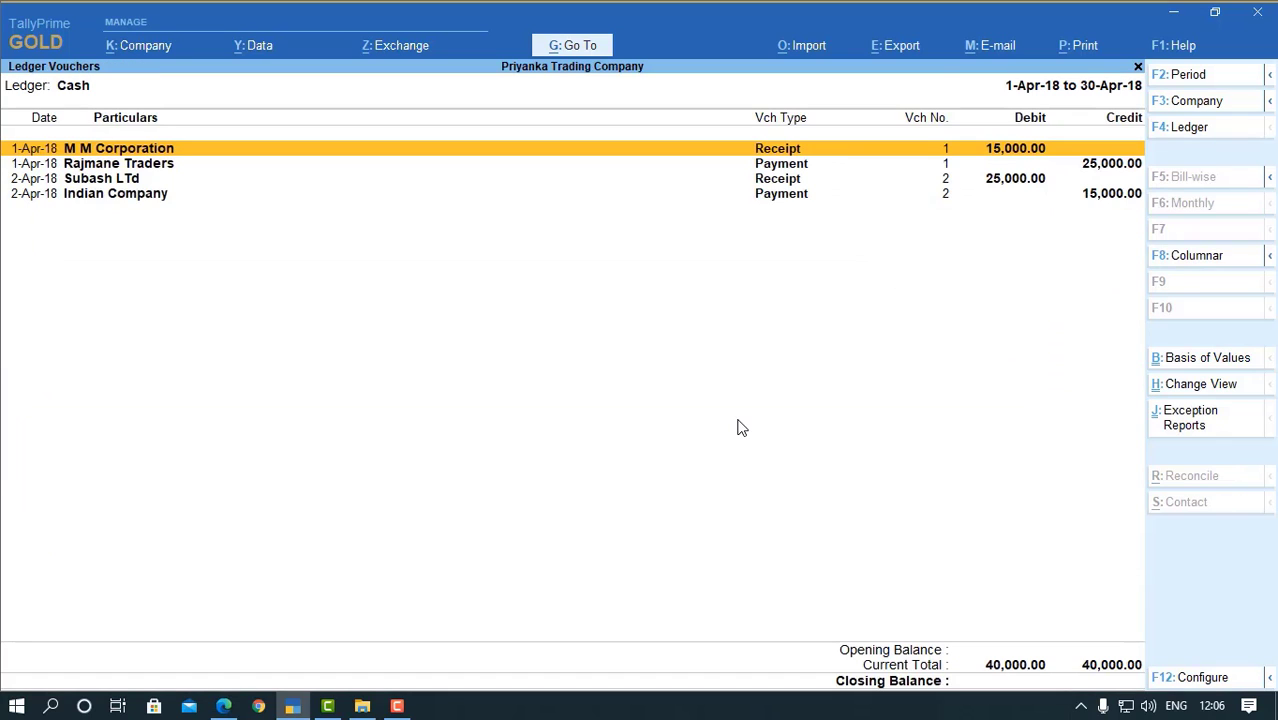
- Examine the April receipt and payment entries in the Cash ledger for their dates, parties and amounts
{"action": "key", "text": "Down"}
{"action": "key", "text": "Down"}
{"action": "key", "text": "Down"}
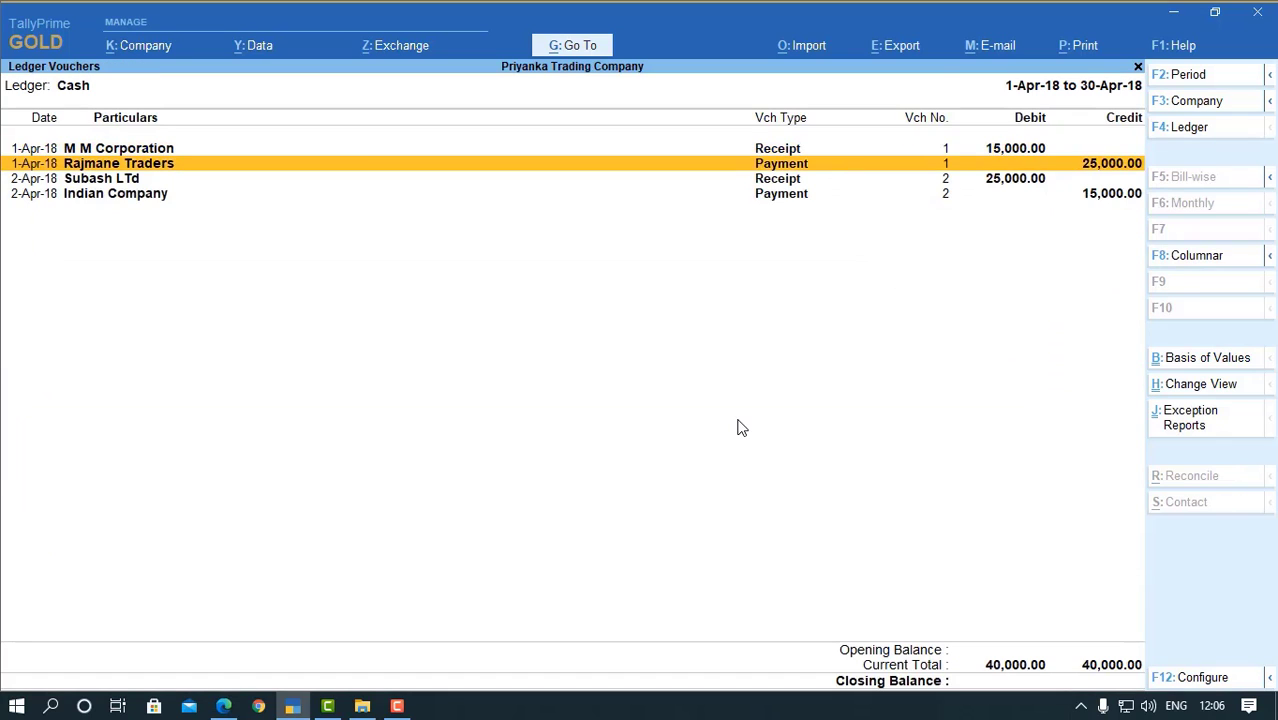
{"action": "key", "text": "Up"}
{"action": "key", "text": "Up"}
{"action": "key", "text": "Up"}
{"action": "key", "text": "Down"}
{"action": "key", "text": "Down"}
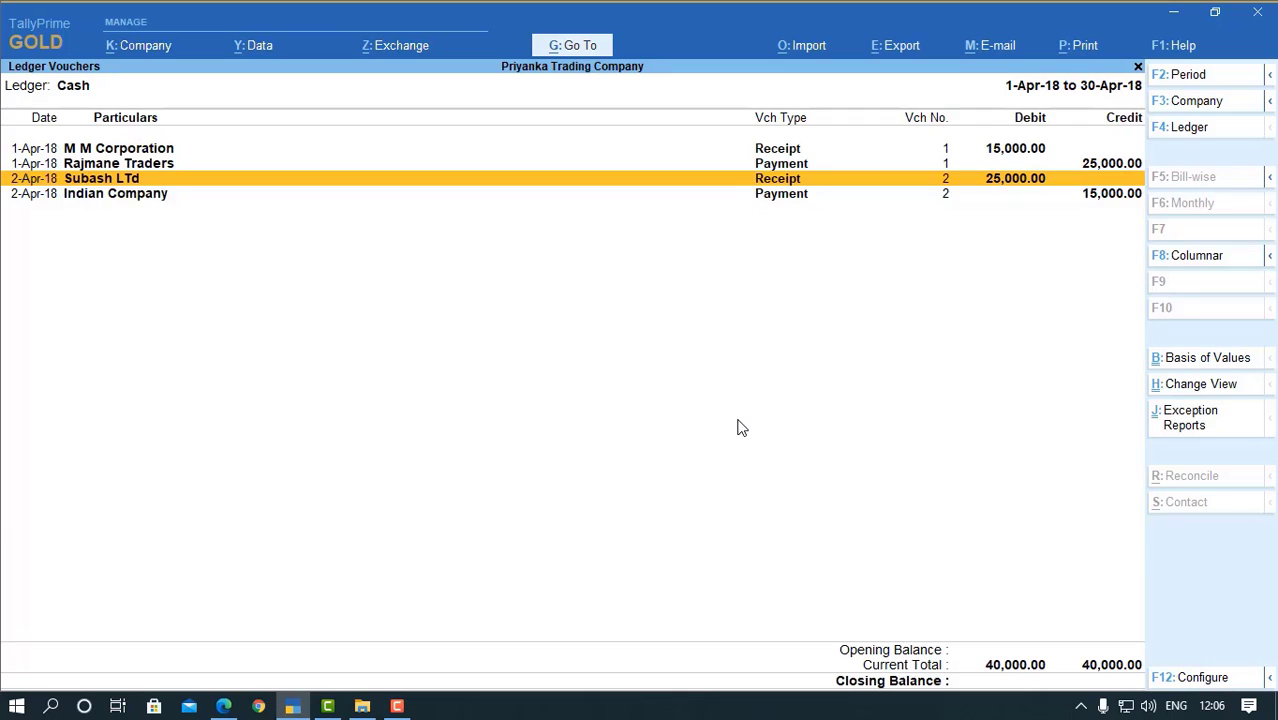
- Examine the May receipt and payment entries in the Cash ledger for their dates, parties and amounts
{"action": "key", "text": "Escape"}
{"action": "key", "text": "Down"}
{"action": "key", "text": "Return"}
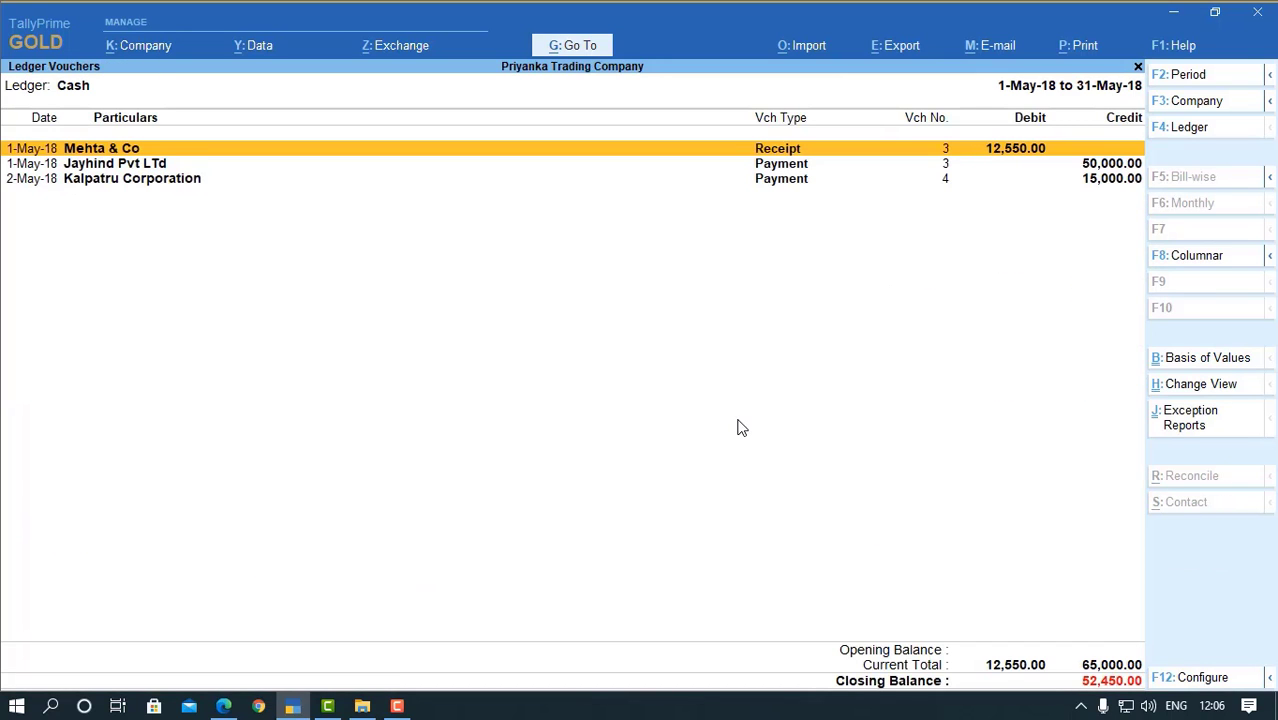
{"action": "key", "text": "Down"}
{"action": "key", "text": "Down"}
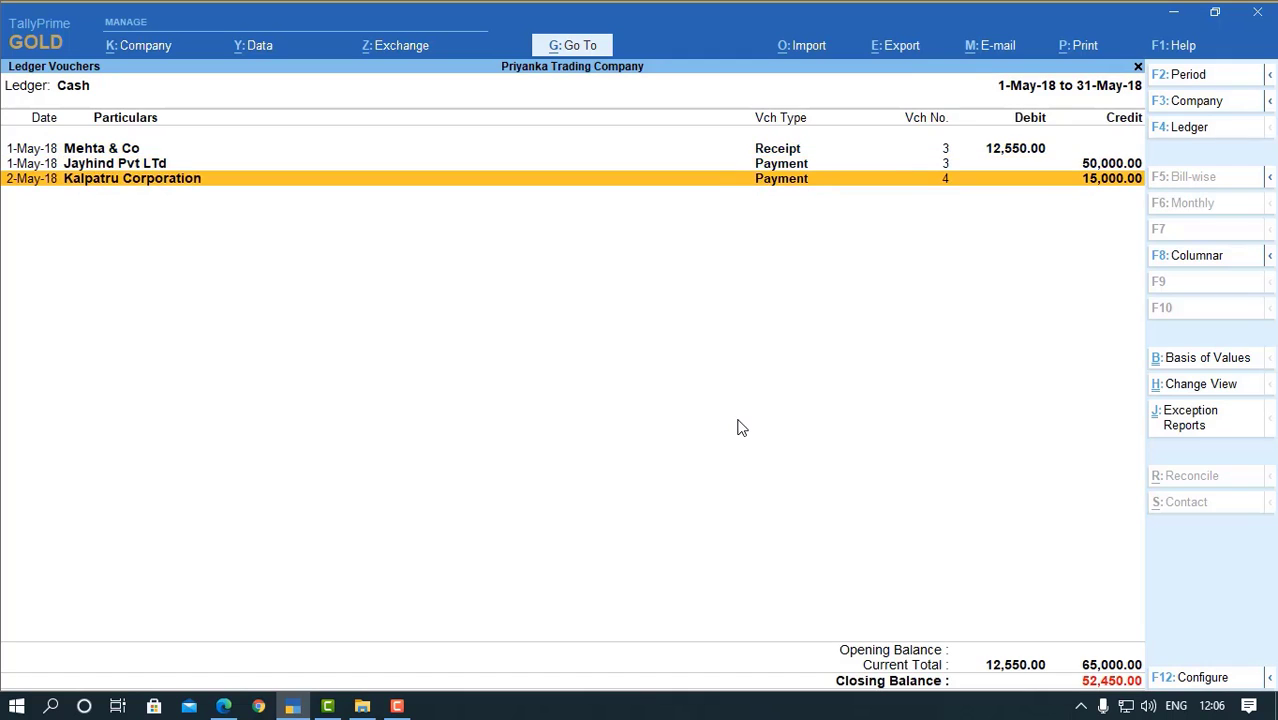
{"action": "key", "text": "Up"}
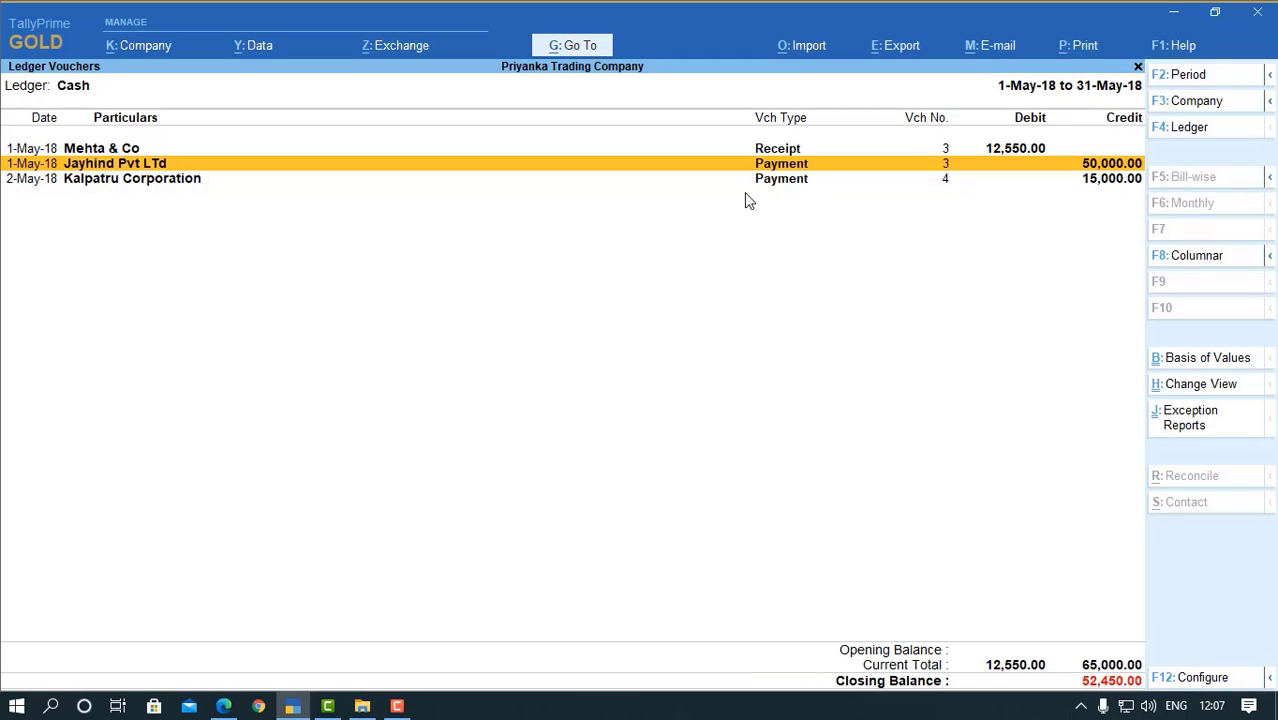
{"action": "key", "text": "Down"}
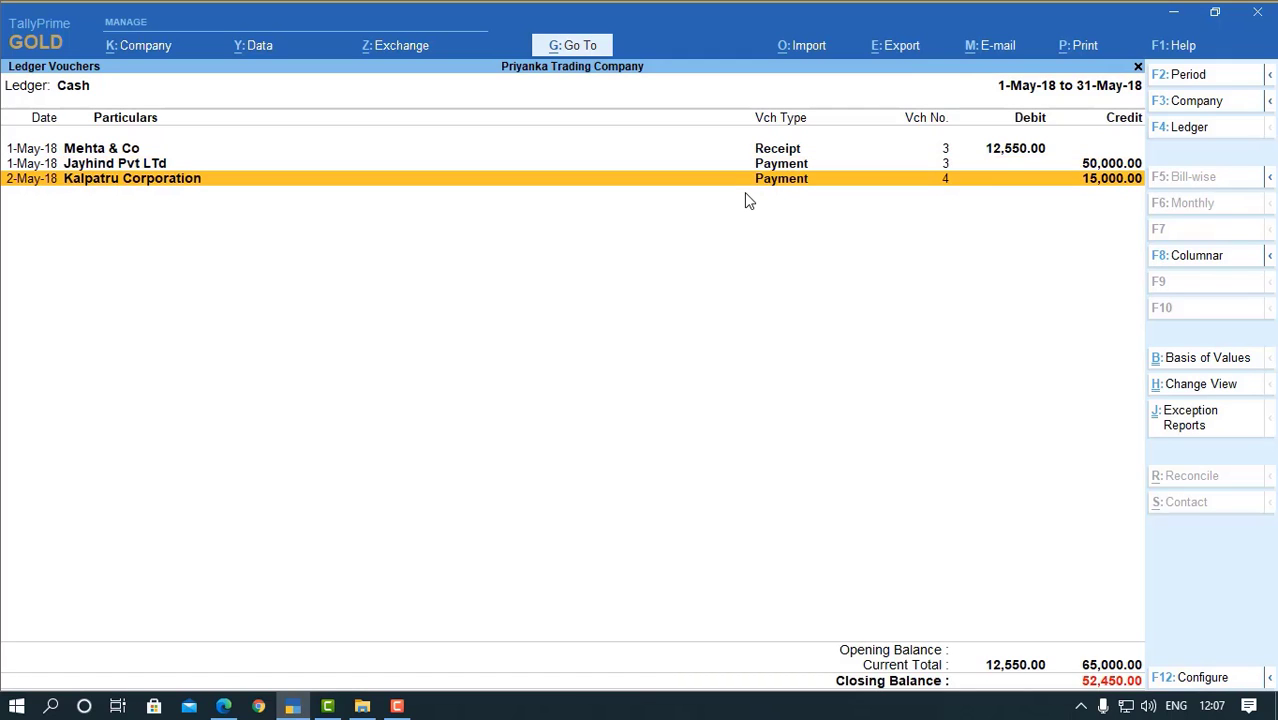
{"action": "key", "text": "Escape"}
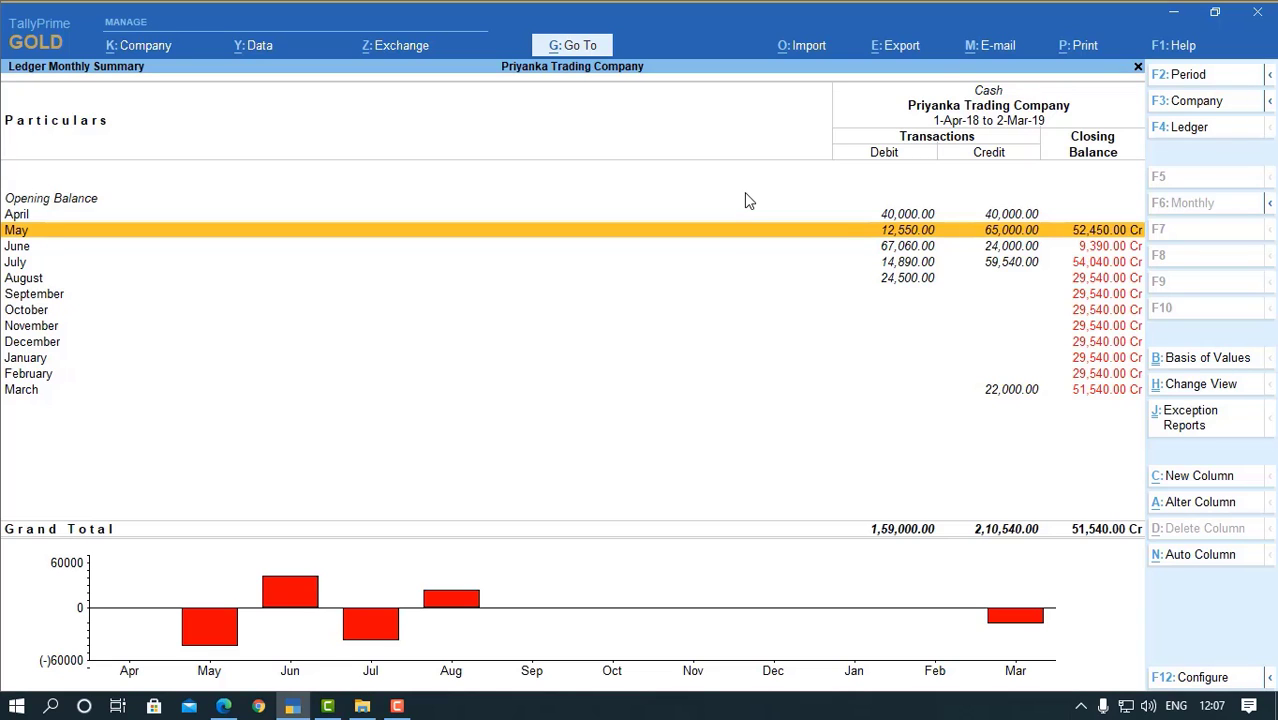
- Open the March payment voucher to Indian Company from the Cash ledger, change its date to 2.6 and save it
{"action": "key", "text": "Down"}
{"action": "key", "text": "Down"}
{"action": "key", "text": "Down"}
{"action": "key", "text": "Down"}
{"action": "key", "text": "Down"}
{"action": "key", "text": "Down"}
{"action": "key", "text": "Down"}
{"action": "key", "text": "Down"}
{"action": "key", "text": "Down"}
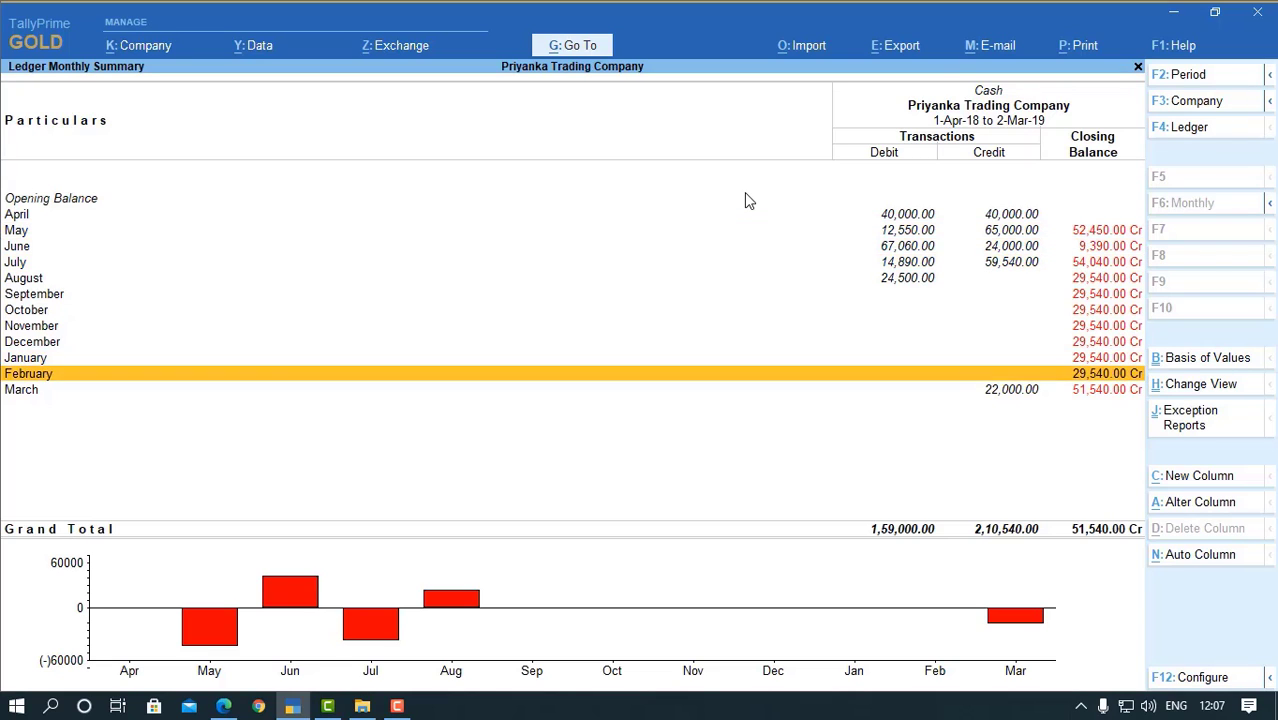
{"action": "key", "text": "Down"}
{"action": "key", "text": "Return"}
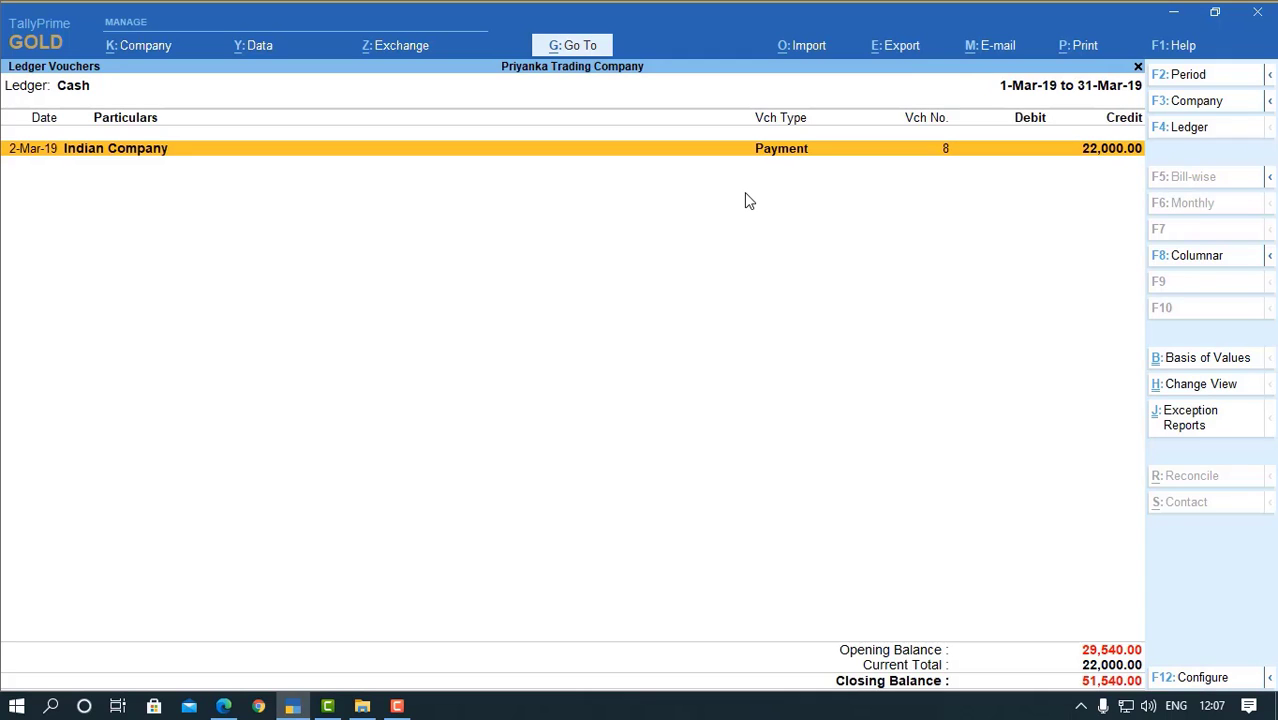
{"action": "key", "text": "Return"}
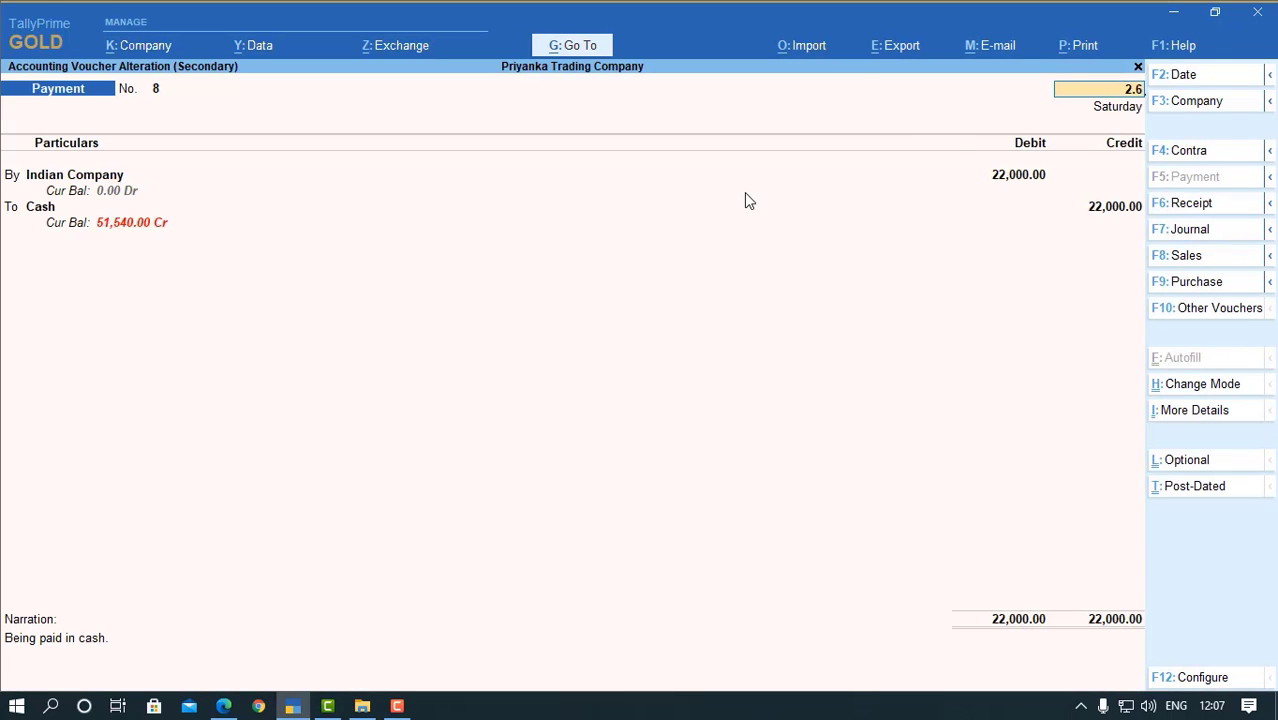
{"action": "key", "text": "Return"}
{"action": "key", "text": "ctrl+a"}
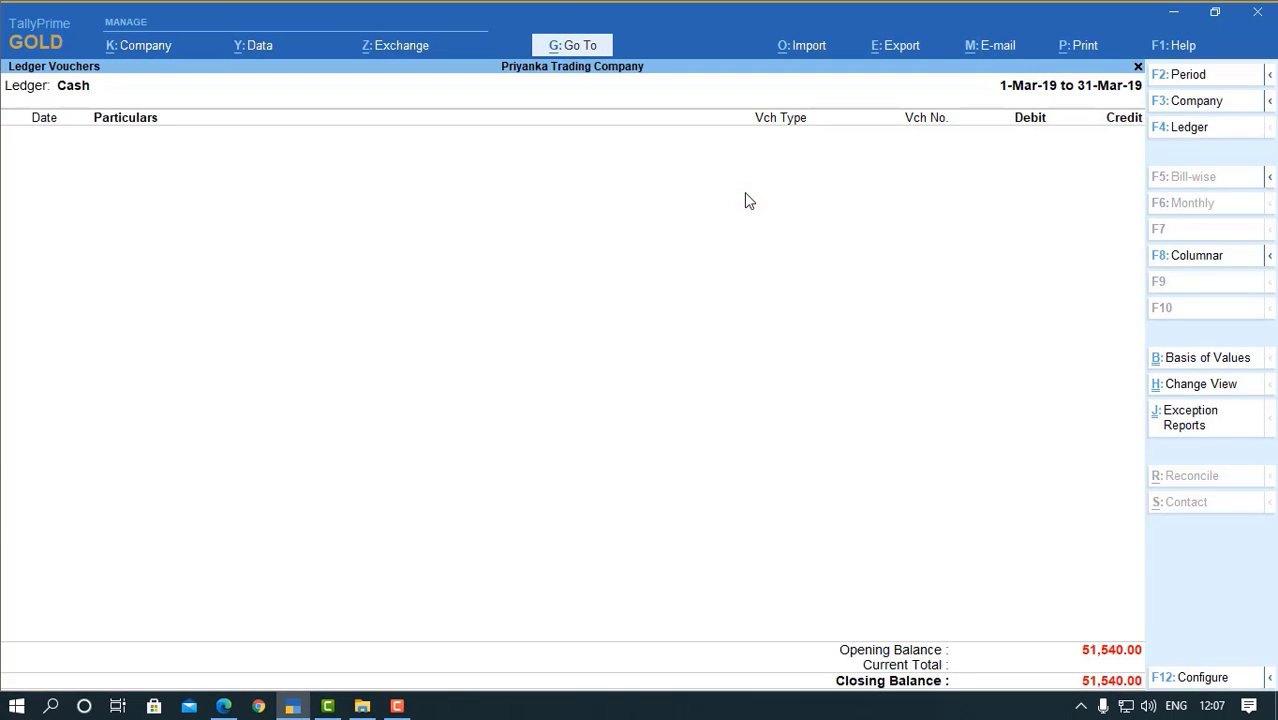
- Check the Cash ledger's monthly summary from August back to April and return to the Gateway of Tally
{"action": "key", "text": "Escape"}
{"action": "key", "text": "Up"}
{"action": "key", "text": "Up"}
{"action": "key", "text": "Up"}
{"action": "key", "text": "Up"}
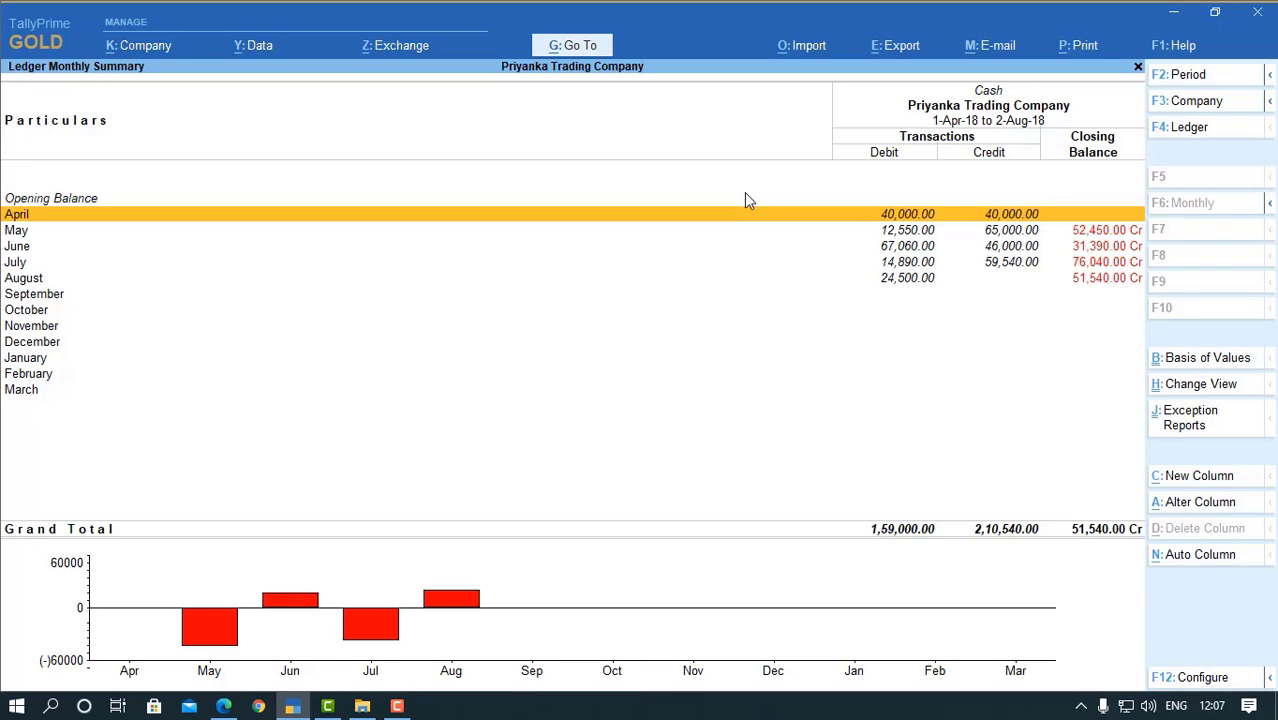
{"action": "key", "text": "Escape"}
{"action": "key", "text": "Escape"}
{"action": "key", "text": "Escape"}
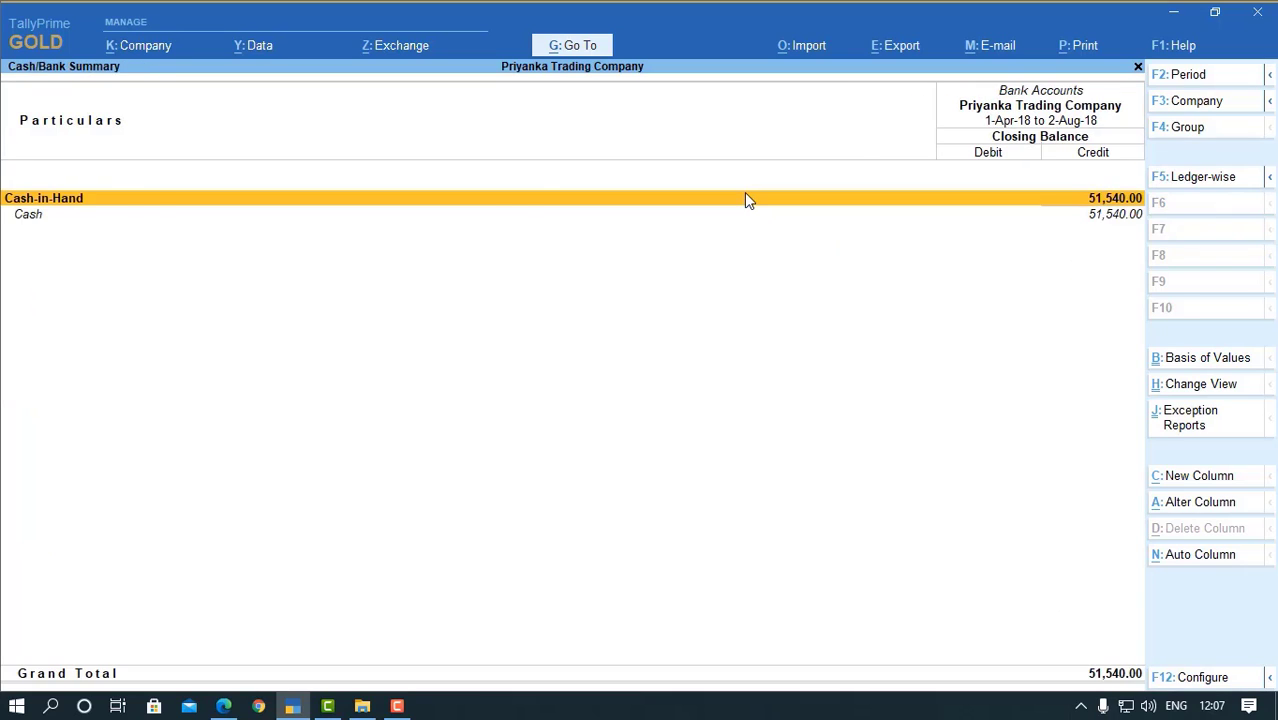
{"action": "key", "text": "Escape"}
{"action": "key", "text": "Escape"}
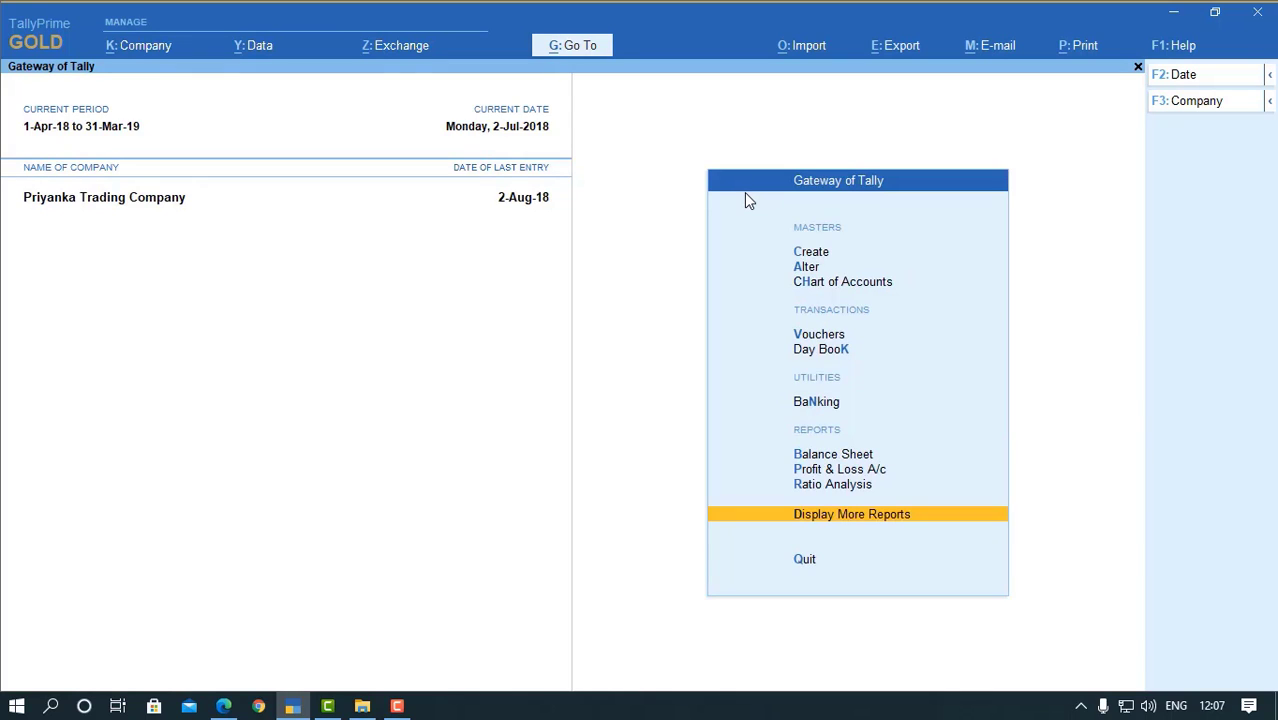
- Alter the Cash ledger to have an opening balance of 1,00,000 and save the change
{"action": "key", "text": "Home"}
{"action": "key", "text": "Down"}
{"action": "key", "text": "Return"}
{"action": "type", "text": "C"}
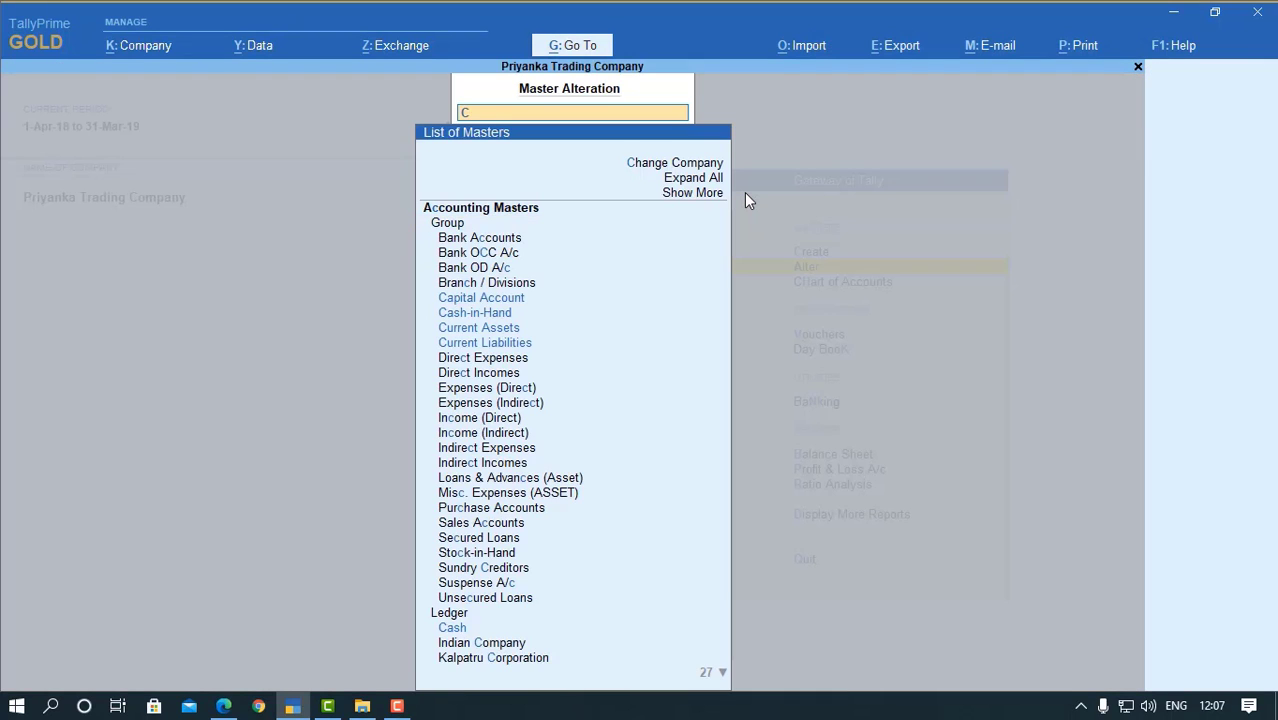
{"action": "type", "text": "as"}
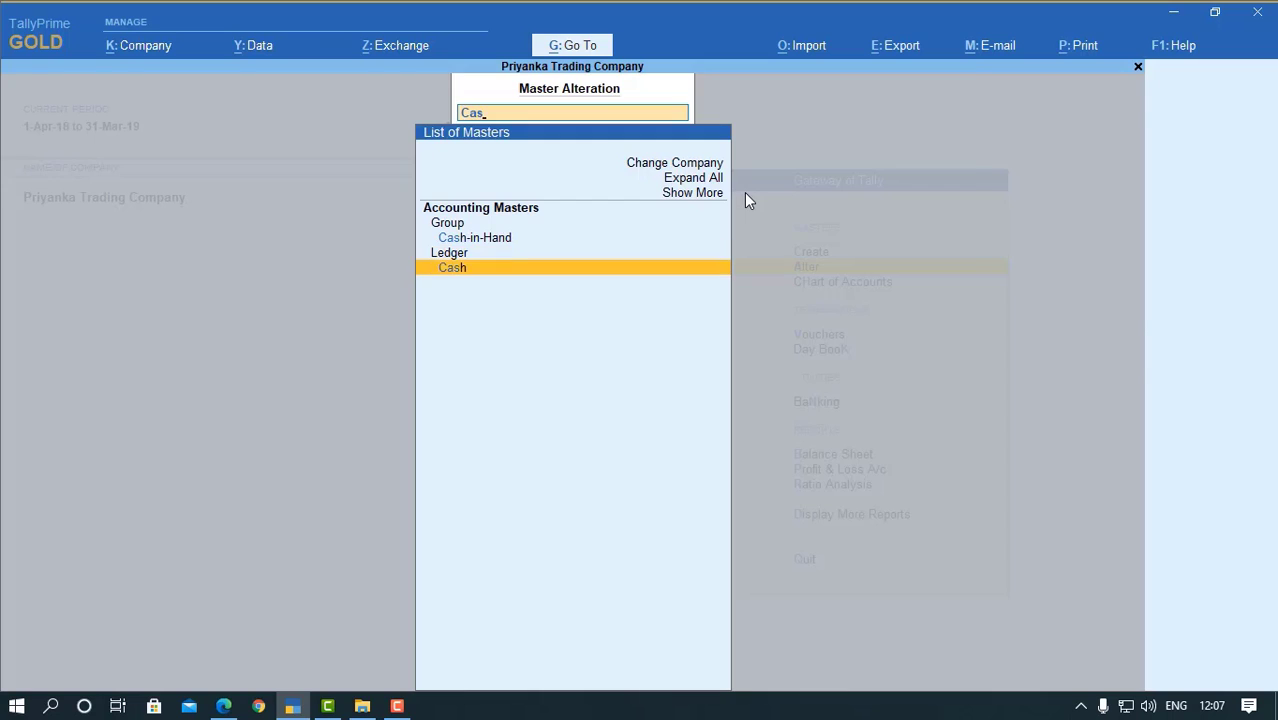
{"action": "key", "text": "Return"}
{"action": "key", "text": "Return"}
{"action": "key", "text": "Return"}
{"action": "key", "text": "Return"}
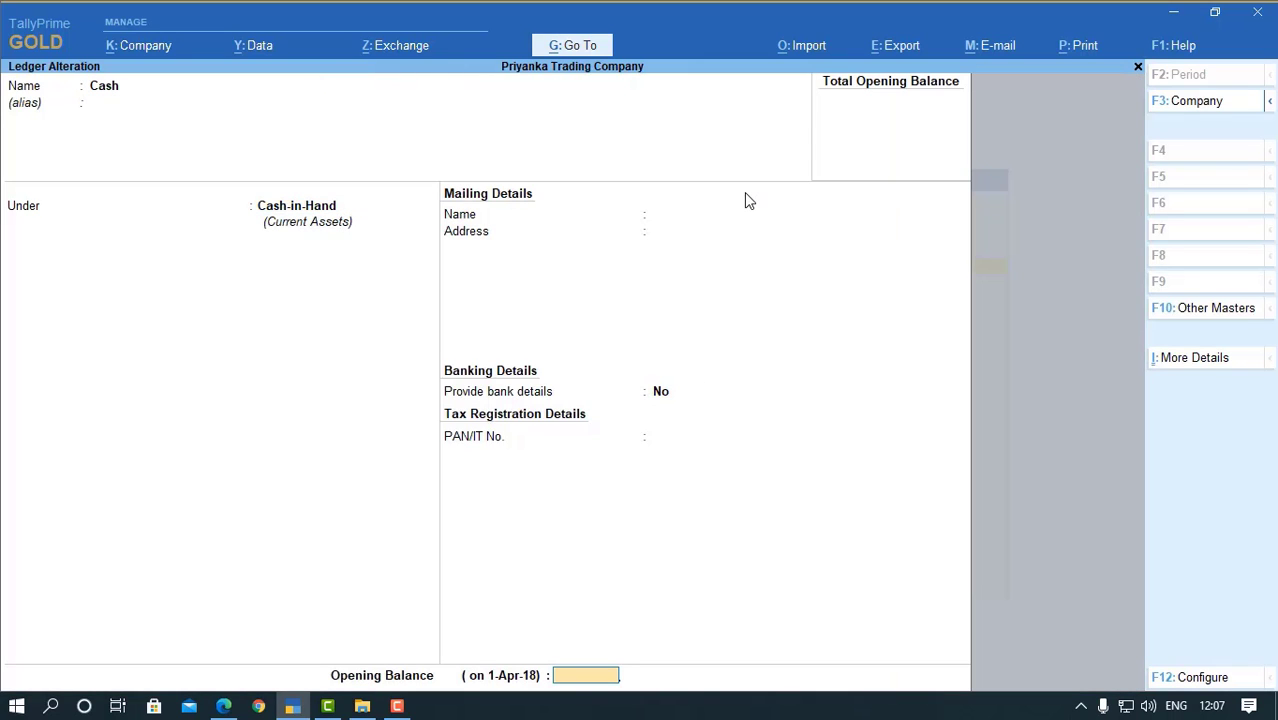
{"action": "type", "text": "1,00,000"}
{"action": "key", "text": "Return"}
{"action": "key", "text": "Return"}
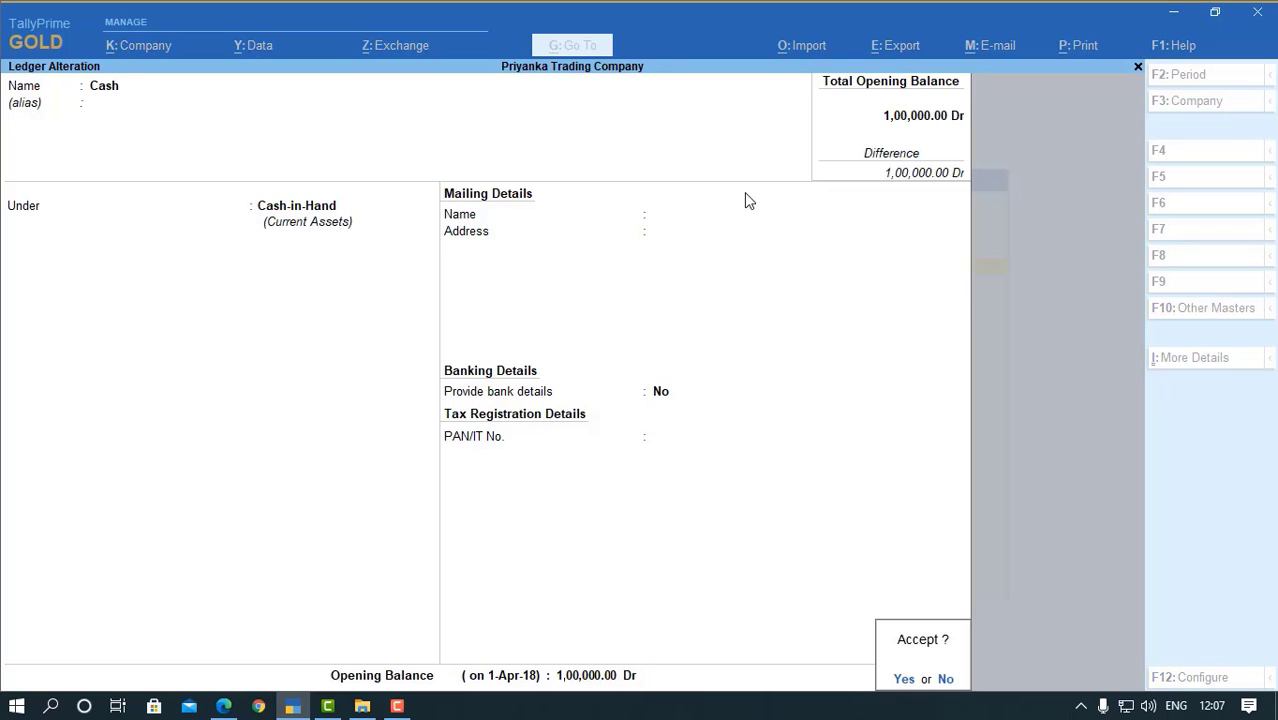
{"action": "key", "text": "Return"}
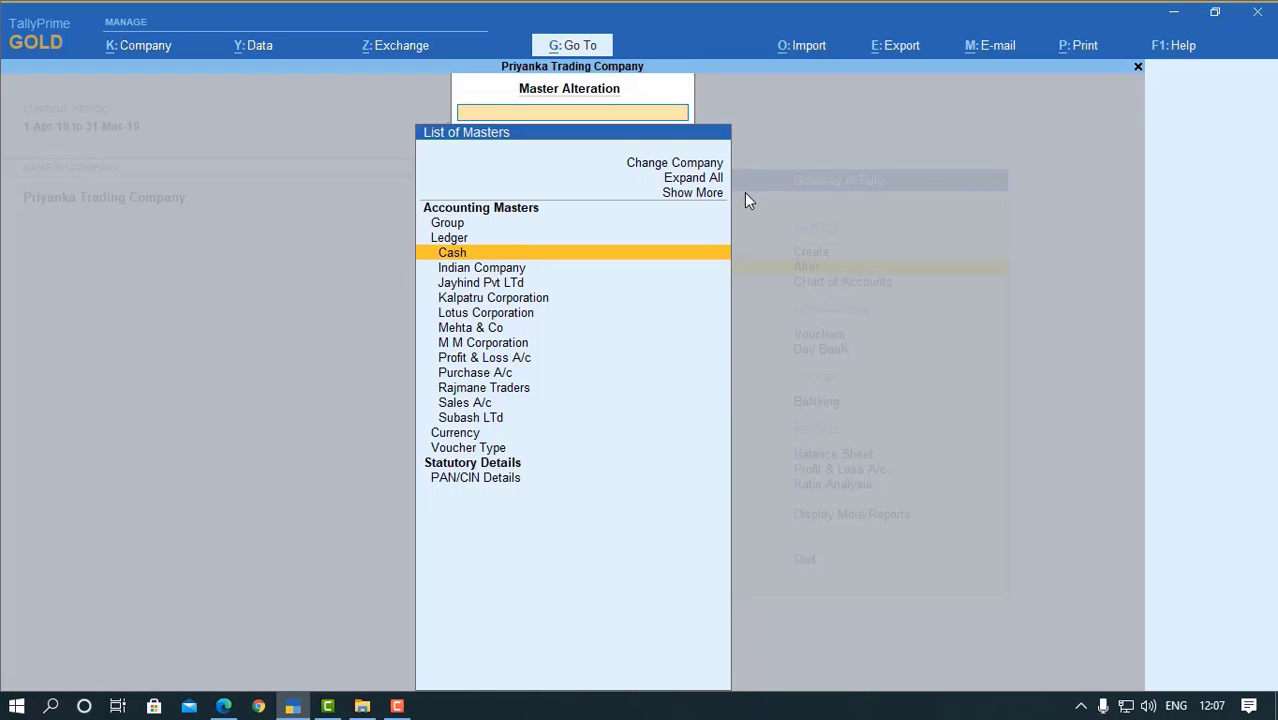
{"action": "type", "text": "Cap"}
{"action": "key", "text": "Return"}
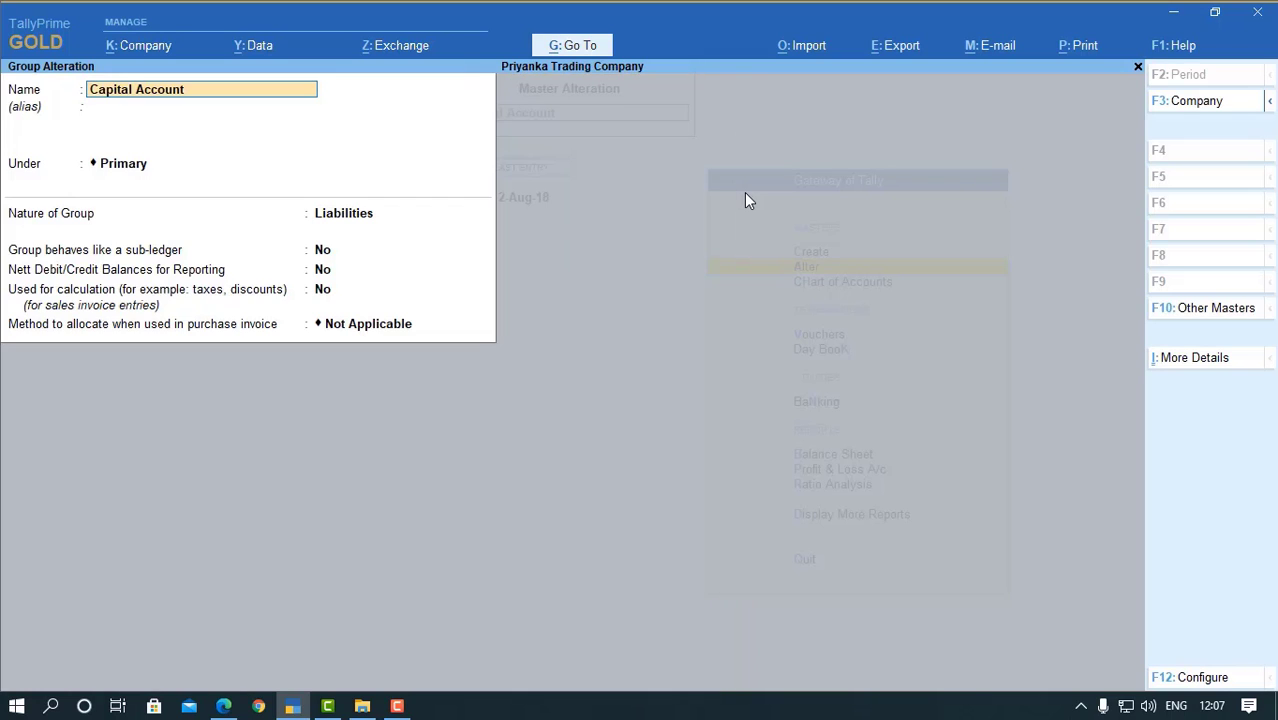
{"action": "key", "text": "Escape"}
{"action": "key", "text": "Escape"}
{"action": "key", "text": "Escape"}
{"action": "key", "text": "Escape"}
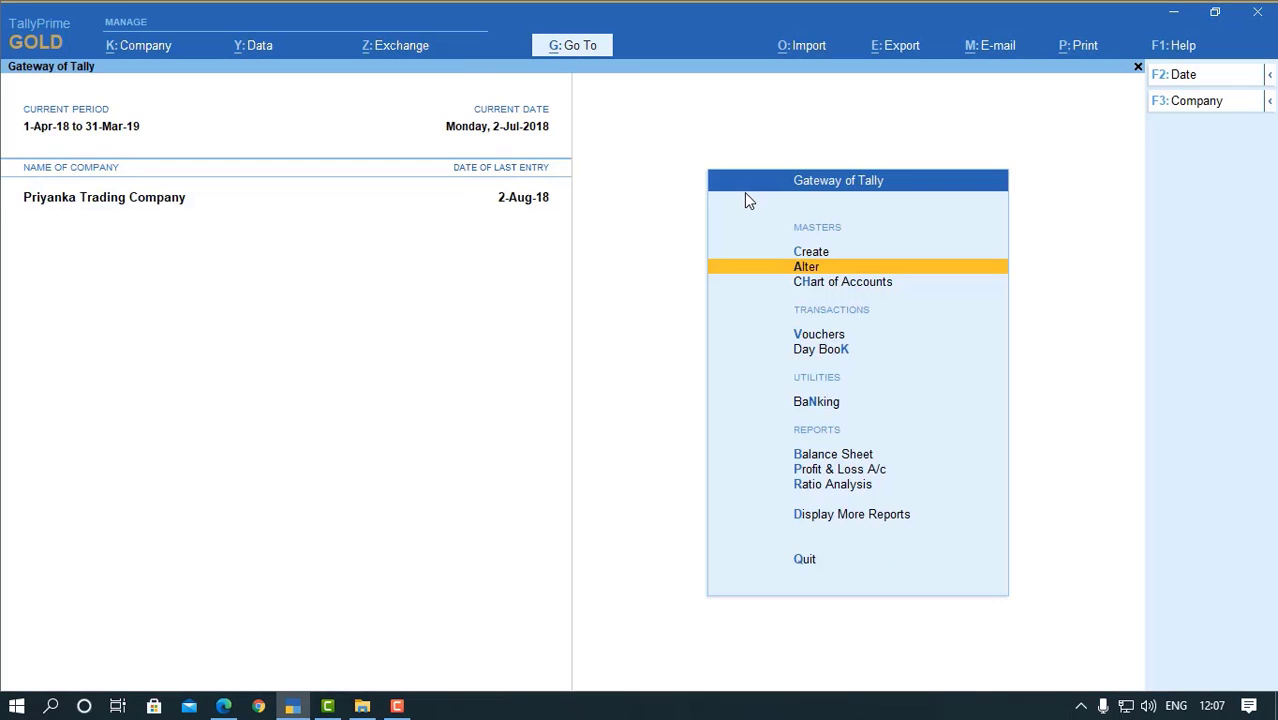
- Start a new ledger named Capital A/c and place it under the Capital Account group
{"action": "key", "text": "Up"}
{"action": "key", "text": "Return"}
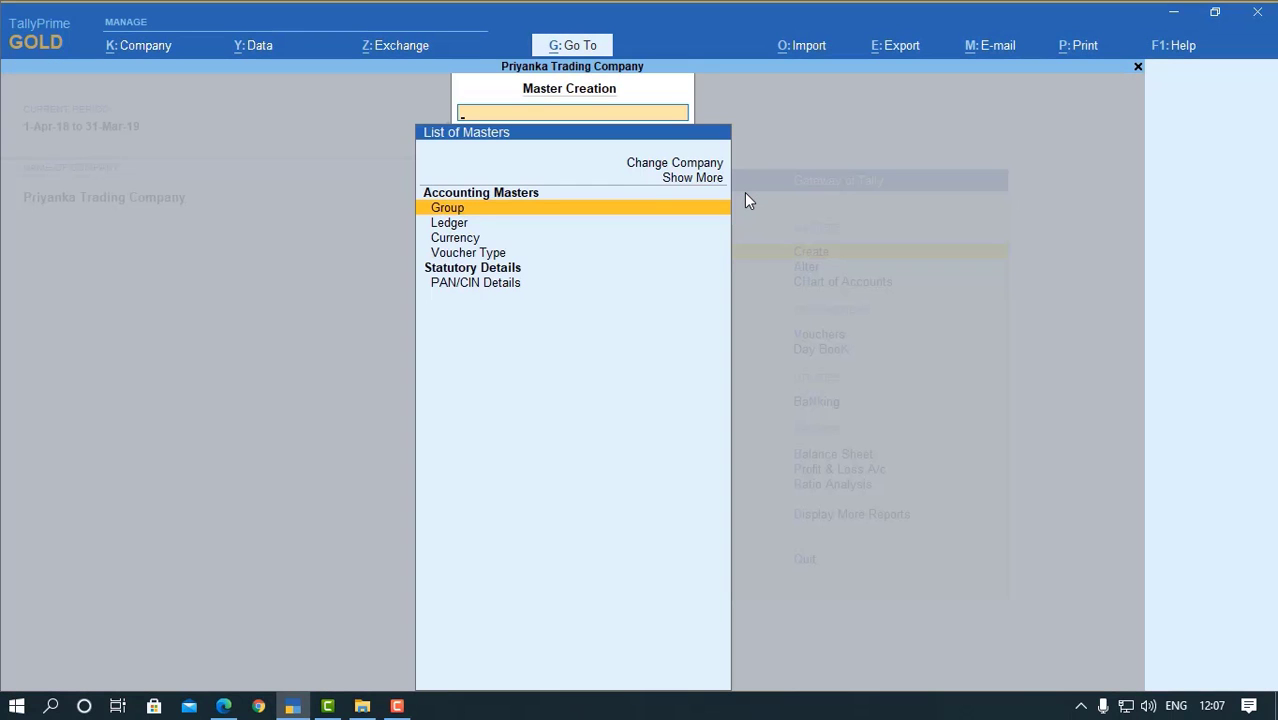
{"action": "key", "text": "Down"}
{"action": "key", "text": "Return"}
{"action": "type", "text": "Cap"}
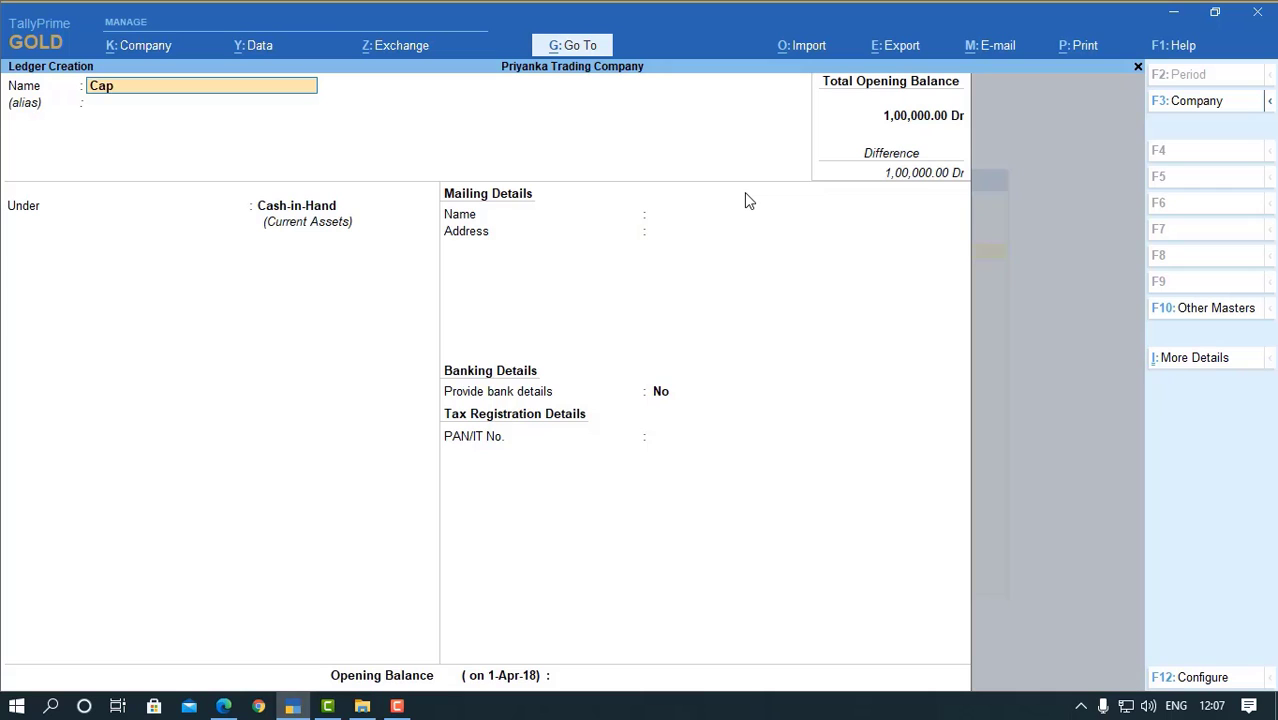
{"action": "type", "text": "ital a/c"}
{"action": "key", "text": "Return"}
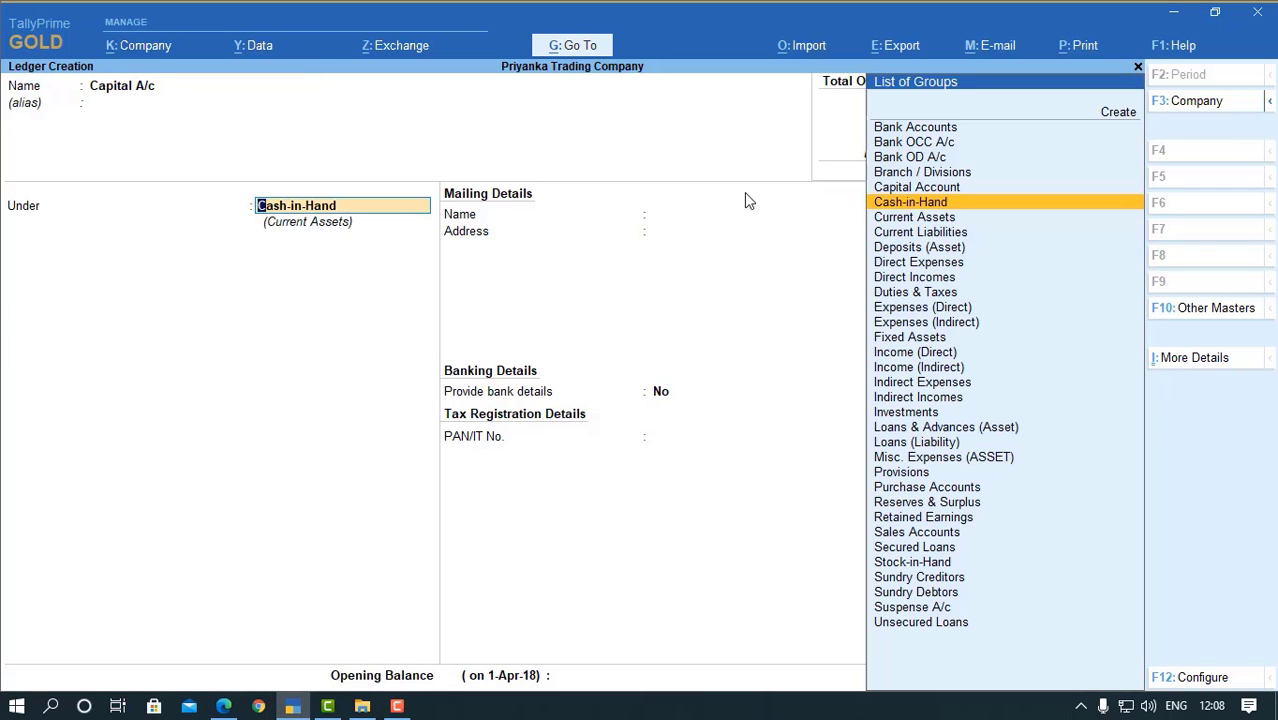
{"action": "type", "text": "Cap"}
{"action": "key", "text": "Return"}
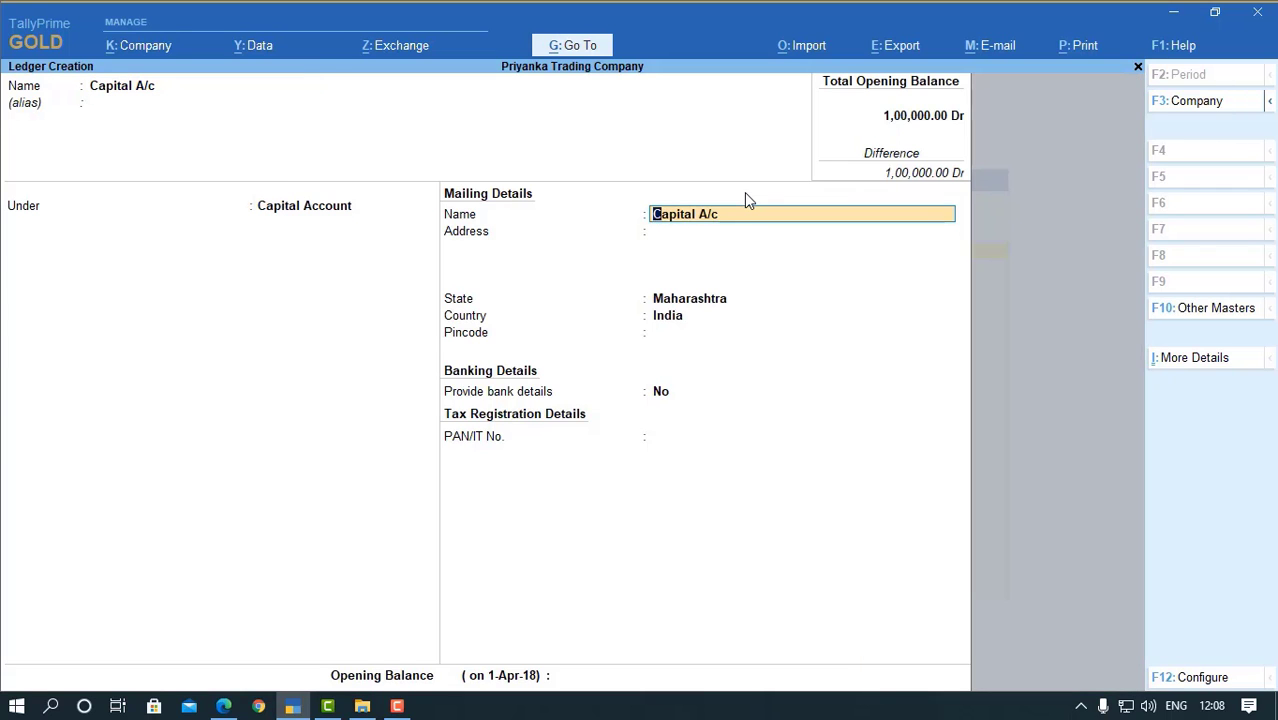
- Give the Capital A/c ledger an opening balance of 1,00,000, save it and leave master creation
{"action": "key", "text": "Return"}
{"action": "key", "text": "Return"}
{"action": "key", "text": "Return"}
{"action": "key", "text": "Return"}
{"action": "key", "text": "Return"}
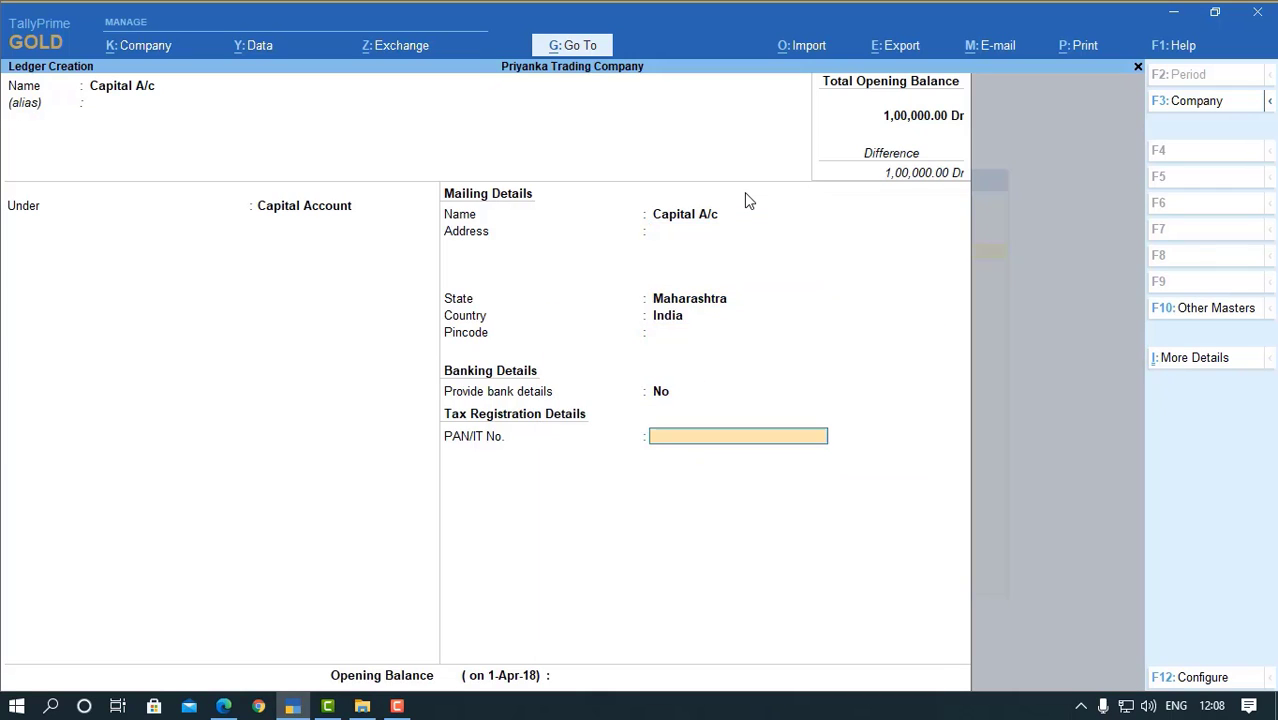
{"action": "key", "text": "Return"}
{"action": "type", "text": "1,00,000"}
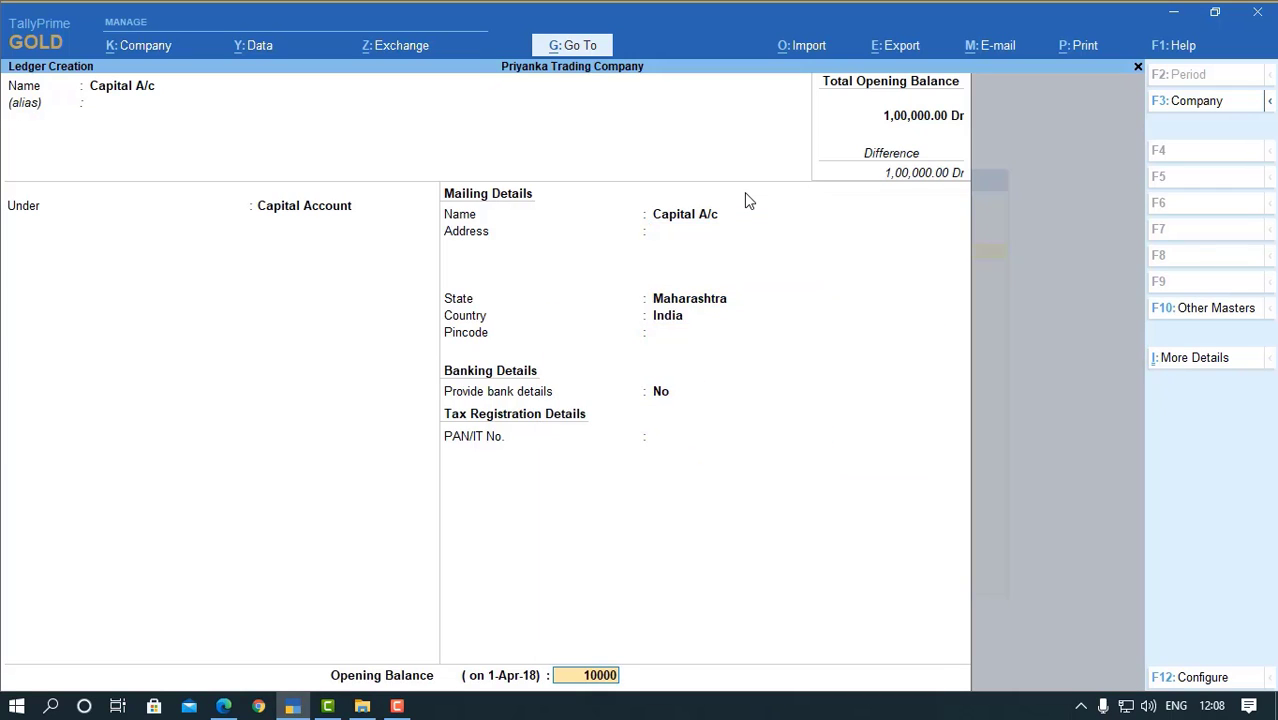
{"action": "key", "text": "Return"}
{"action": "key", "text": "Return"}
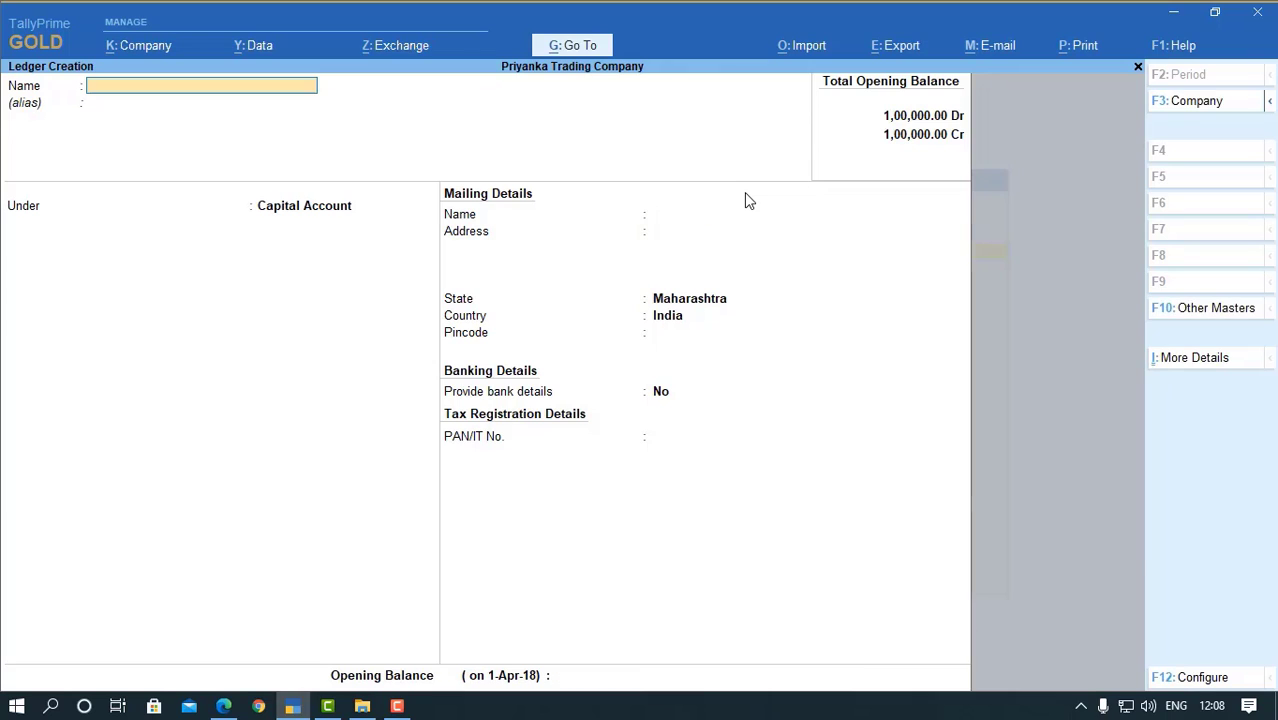
{"action": "key", "text": "Escape"}
{"action": "key", "text": "Return"}
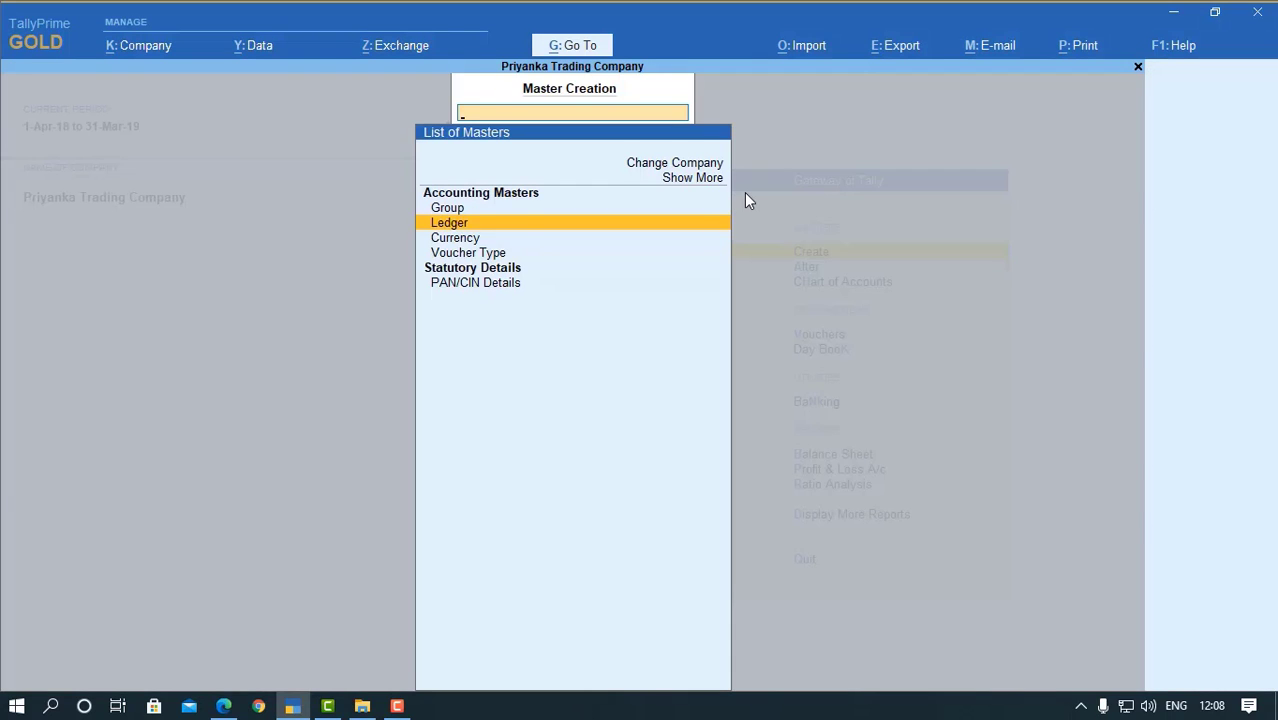
{"action": "key", "text": "Escape"}
{"action": "key", "text": "Down"}
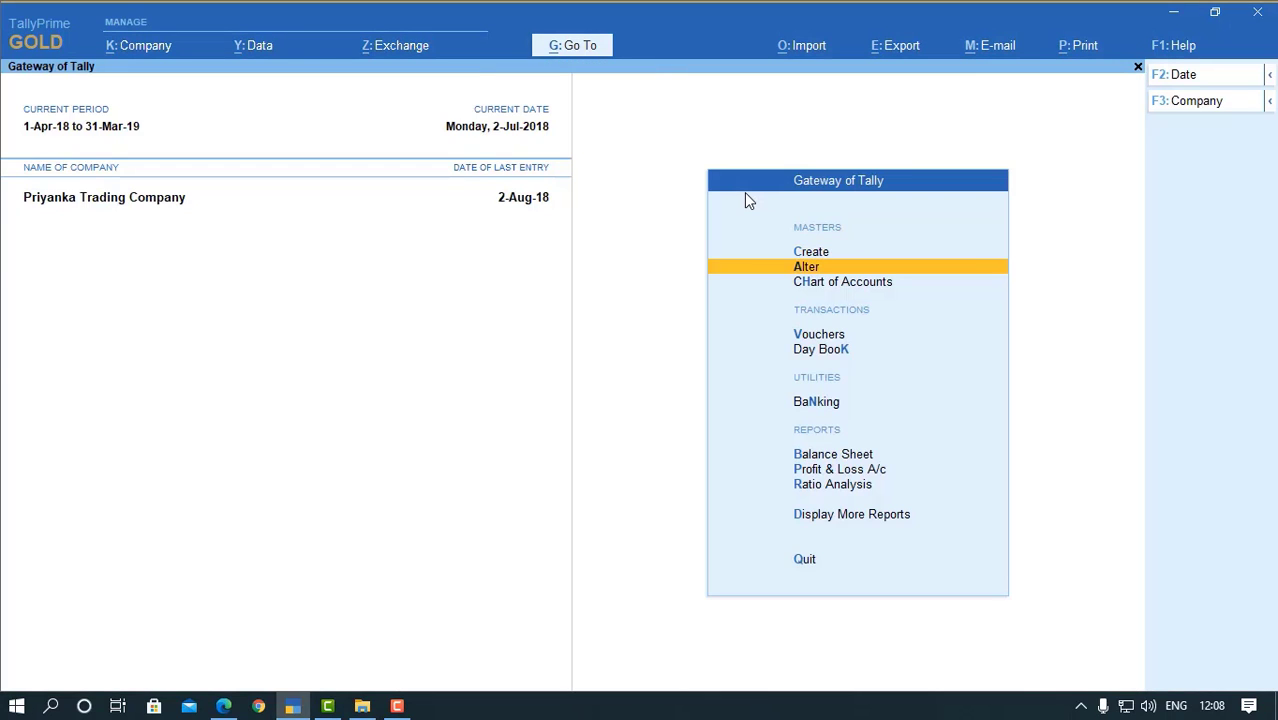
- Open the Cash/Bank books and drill down through Cash-in-Hand to the Cash ledger's monthly summary
{"action": "key", "text": "d"}
{"action": "key", "text": "Down"}
{"action": "key", "text": "Down"}
{"action": "key", "text": "Down"}
{"action": "key", "text": "Down"}
{"action": "key", "text": "Return"}
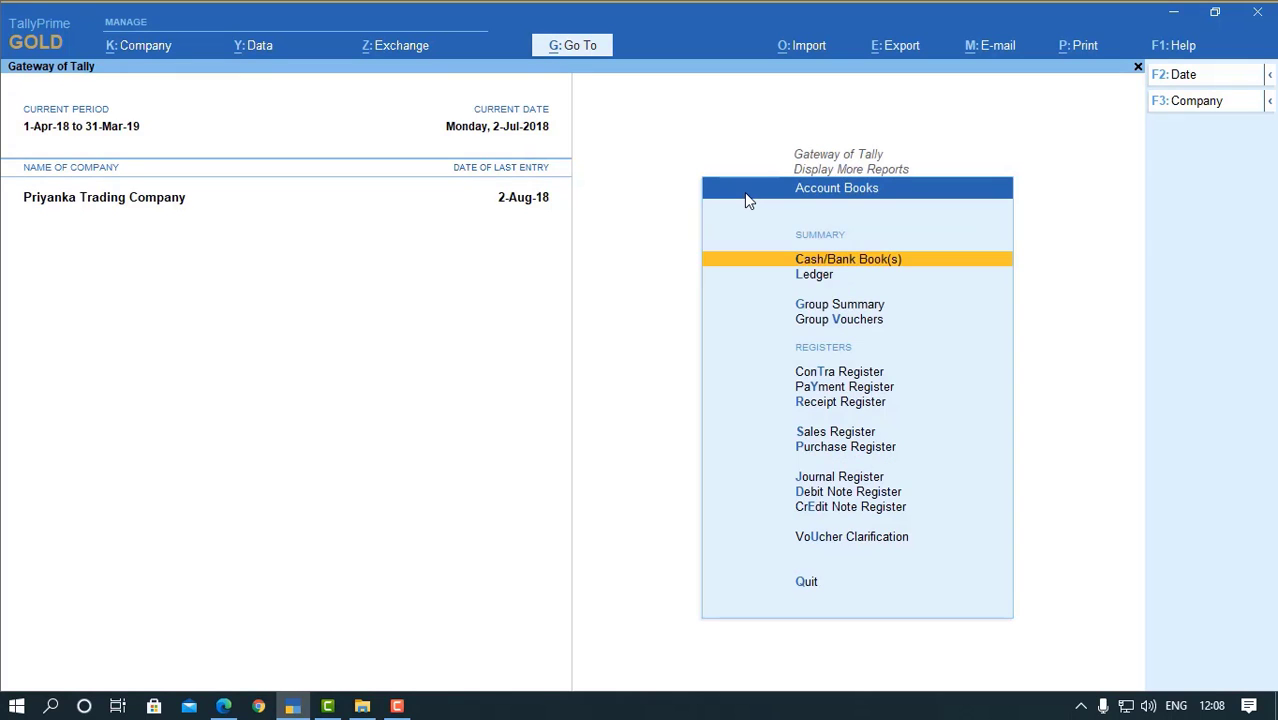
{"action": "key", "text": "Down"}
{"action": "key", "text": "Up"}
{"action": "key", "text": "Return"}
{"action": "key", "text": "Return"}
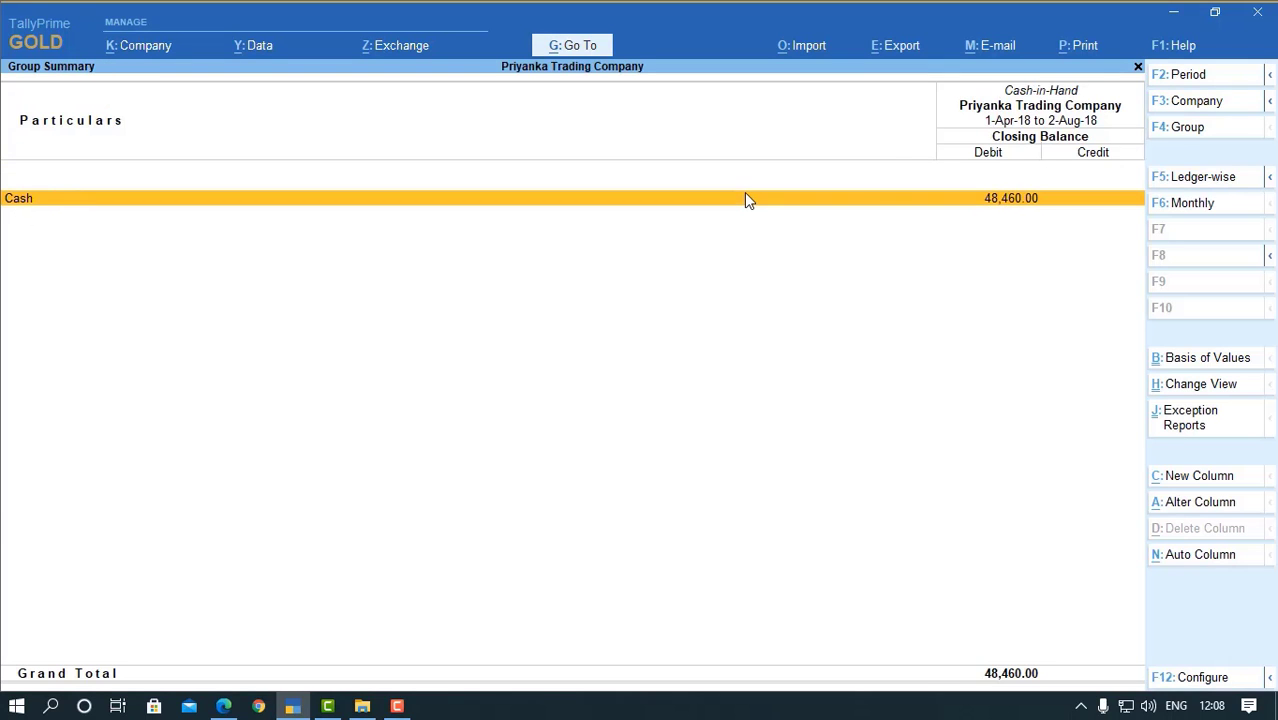
{"action": "key", "text": "Return"}
- Examine the Cash ledger's opening balance and its monthly closing balances up to August, and leave the account books
{"action": "key", "text": "Up"}
{"action": "key", "text": "Up"}
{"action": "key", "text": "Up"}
{"action": "key", "text": "Up"}
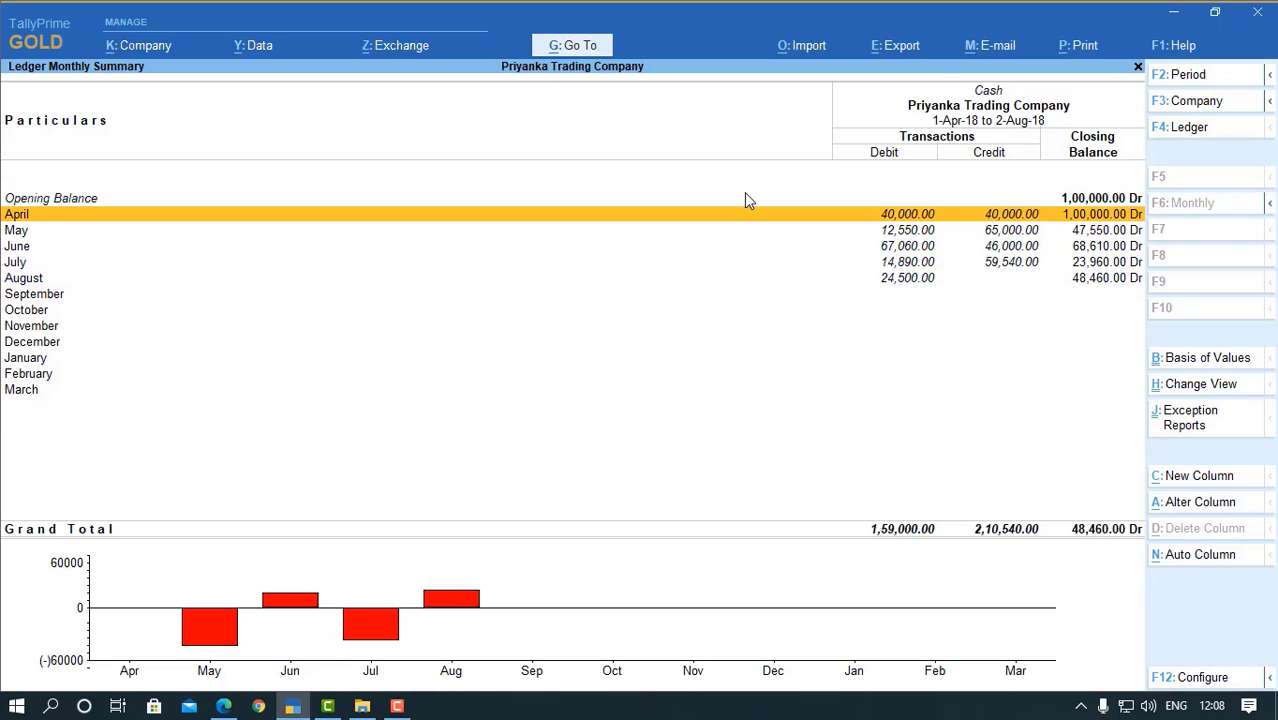
{"action": "key", "text": "Escape"}
{"action": "key", "text": "Escape"}
{"action": "key", "text": "Escape"}
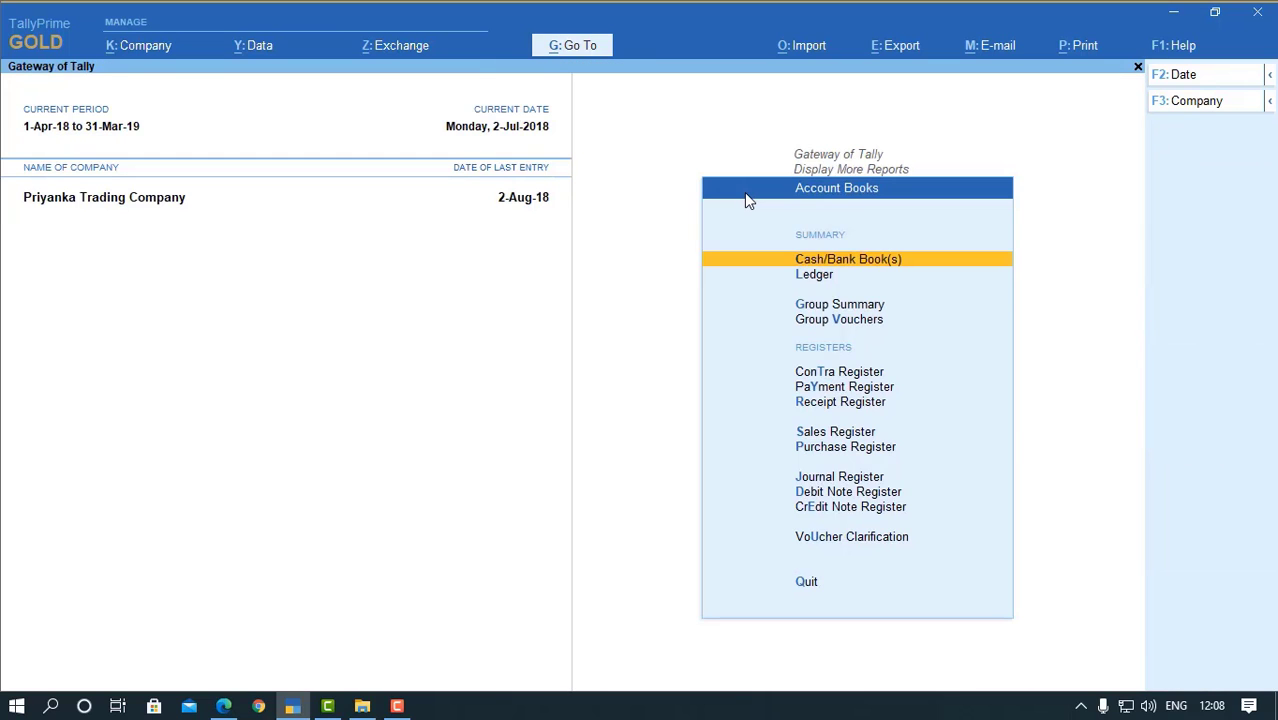
{"action": "key", "text": "Escape"}
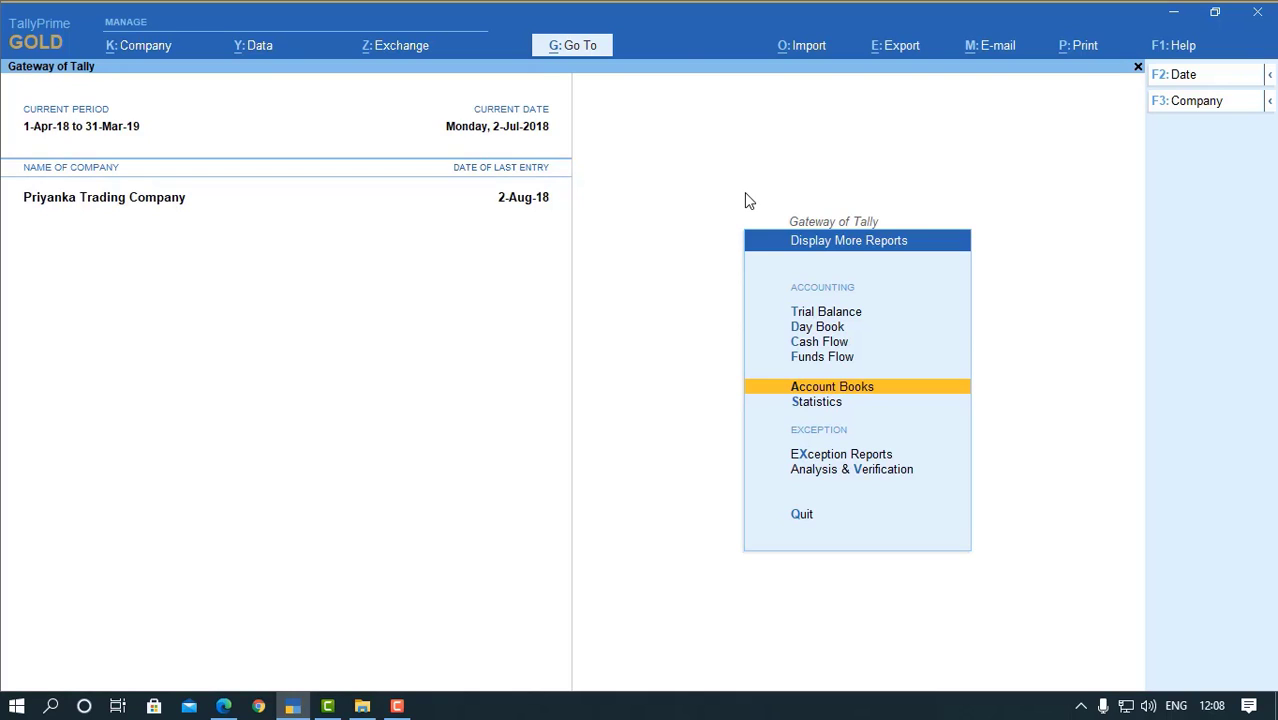
- Display the Balance Sheet in detailed form, check the Capital Account and Cash-in-Hand figures, and close it
{"action": "key", "text": "Up"}
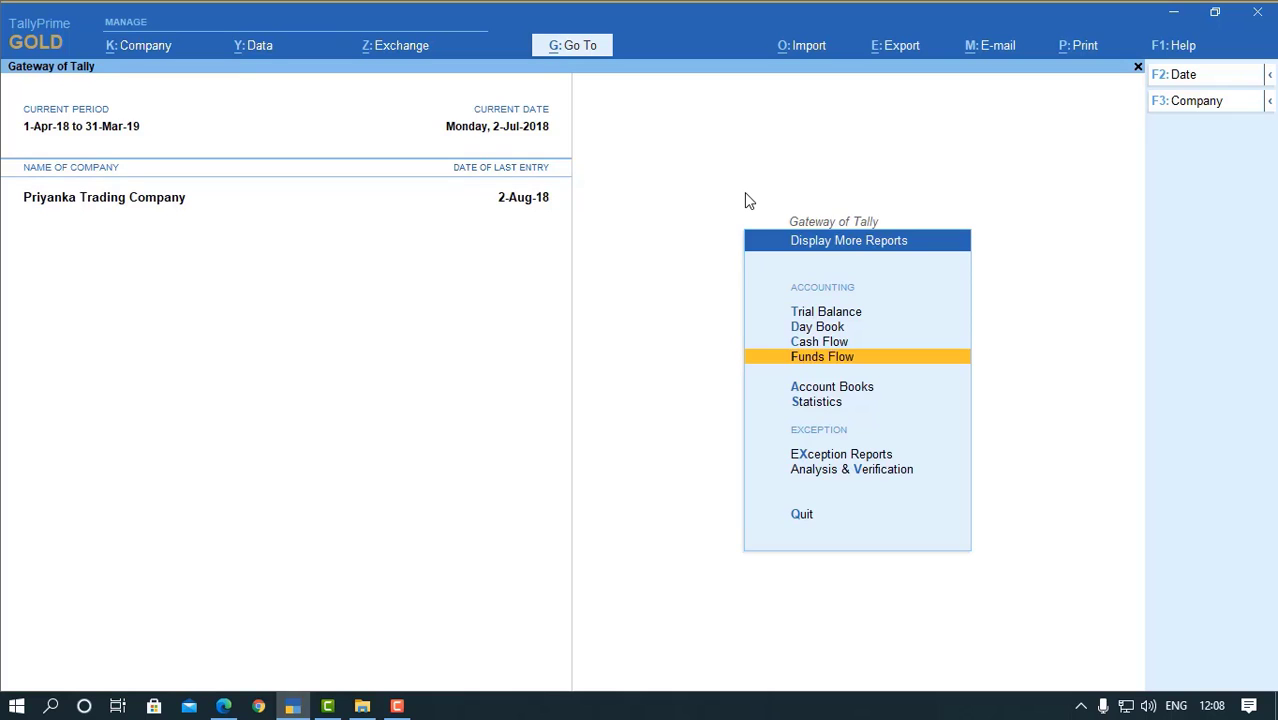
{"action": "key", "text": "Escape"}
{"action": "key", "text": "Up"}
{"action": "key", "text": "Up"}
{"action": "key", "text": "Up"}
{"action": "key", "text": "Return"}
{"action": "key", "text": "alt+F5"}
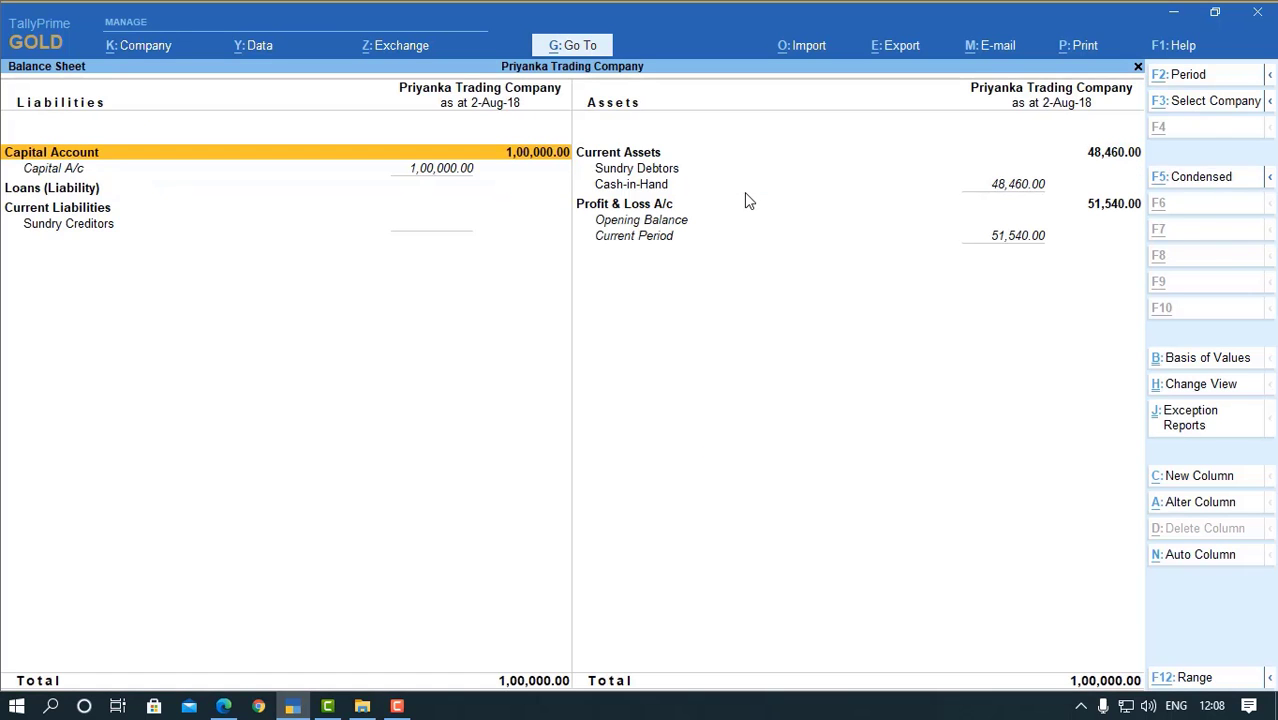
{"action": "key", "text": "Right"}
{"action": "key", "text": "Down"}
{"action": "key", "text": "Down"}
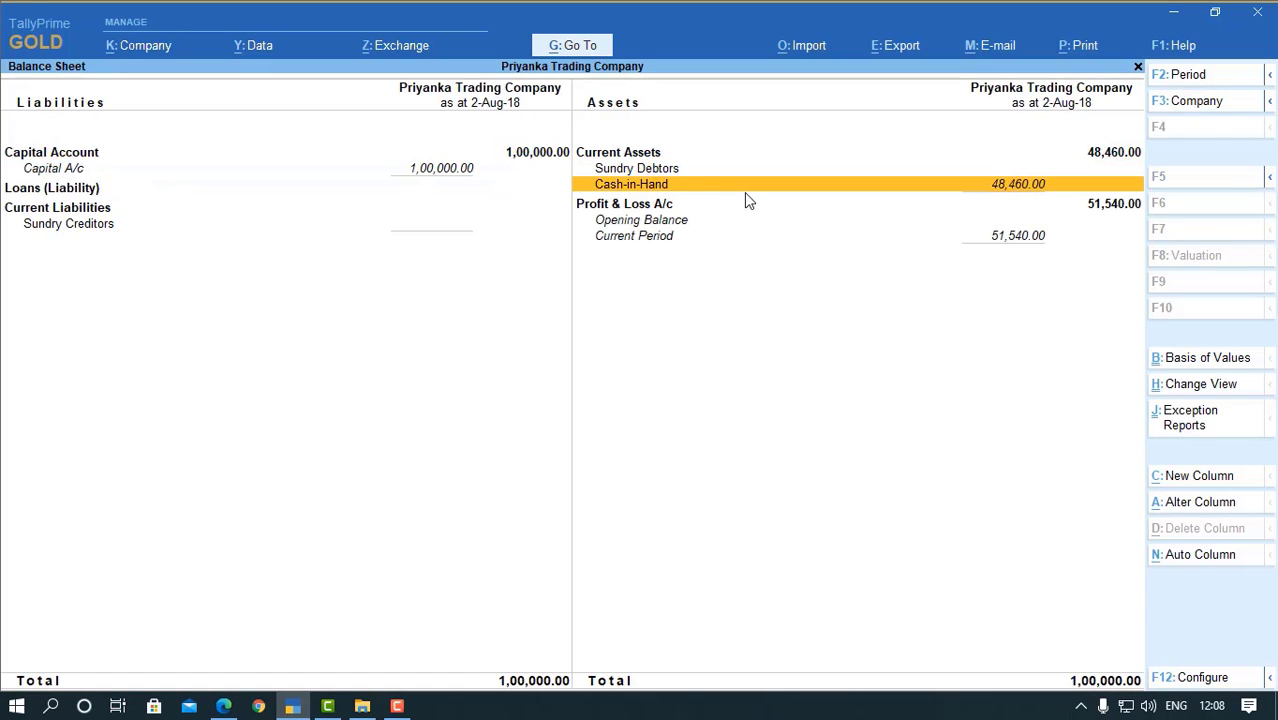
{"action": "key", "text": "Escape"}
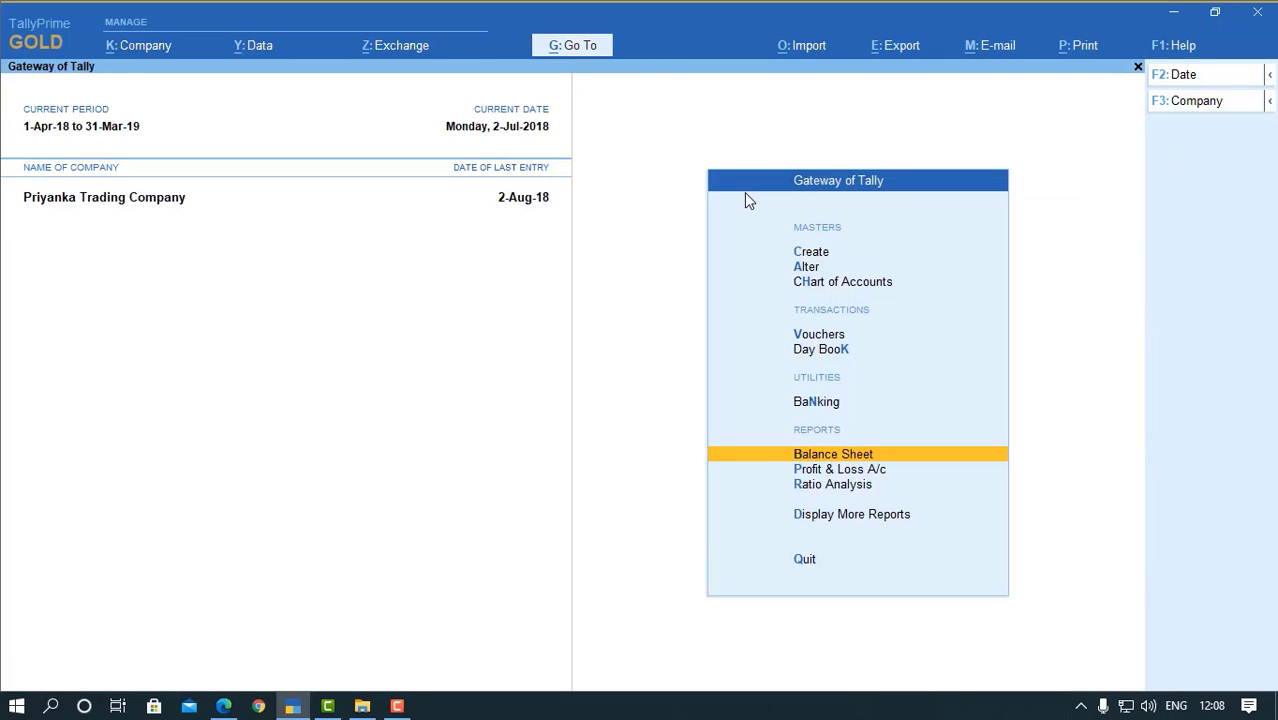